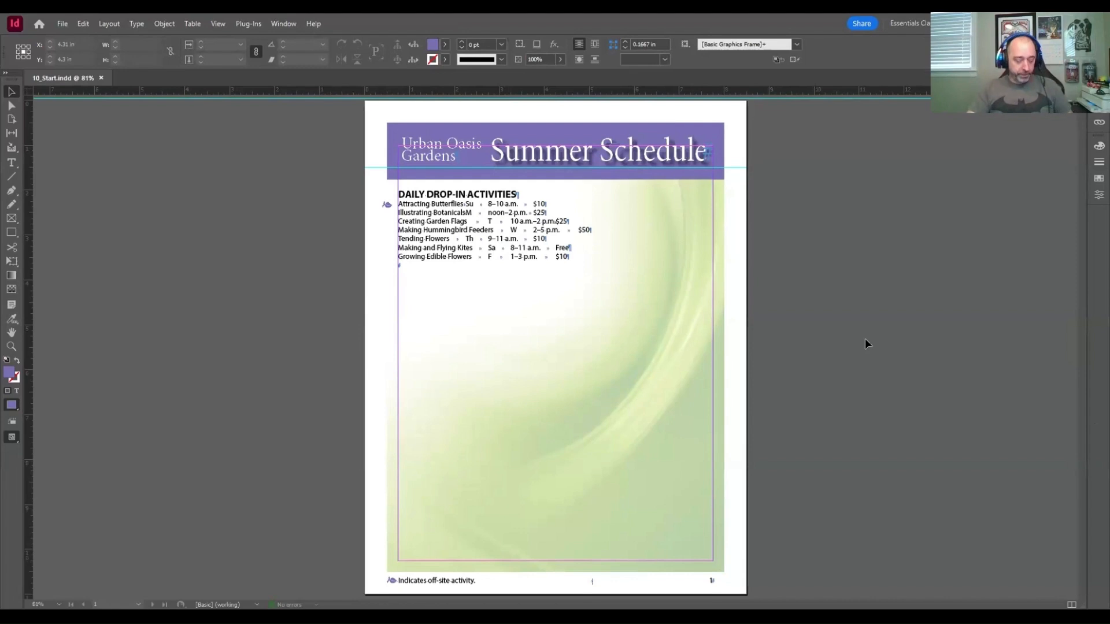
Convert the Daily Drop-In Activities heading and its activity lines to a table, with Tab column and Paragraph row separators and no table style.
key(z)
drag(366, 170, 747, 316)
drag(585, 274, 607, 279)
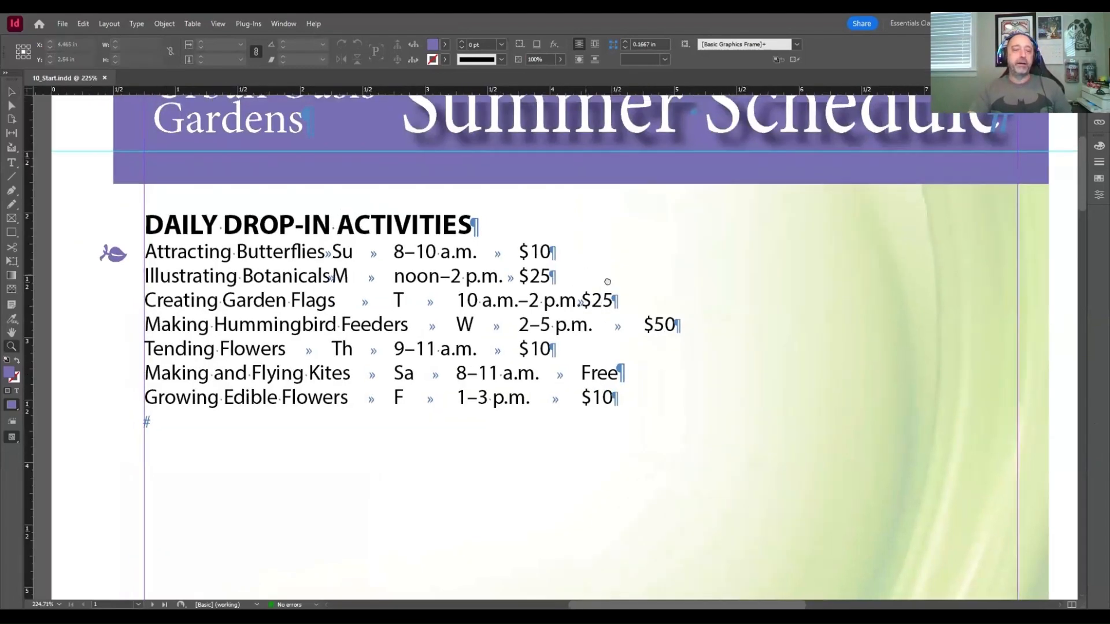
click(8, 93)
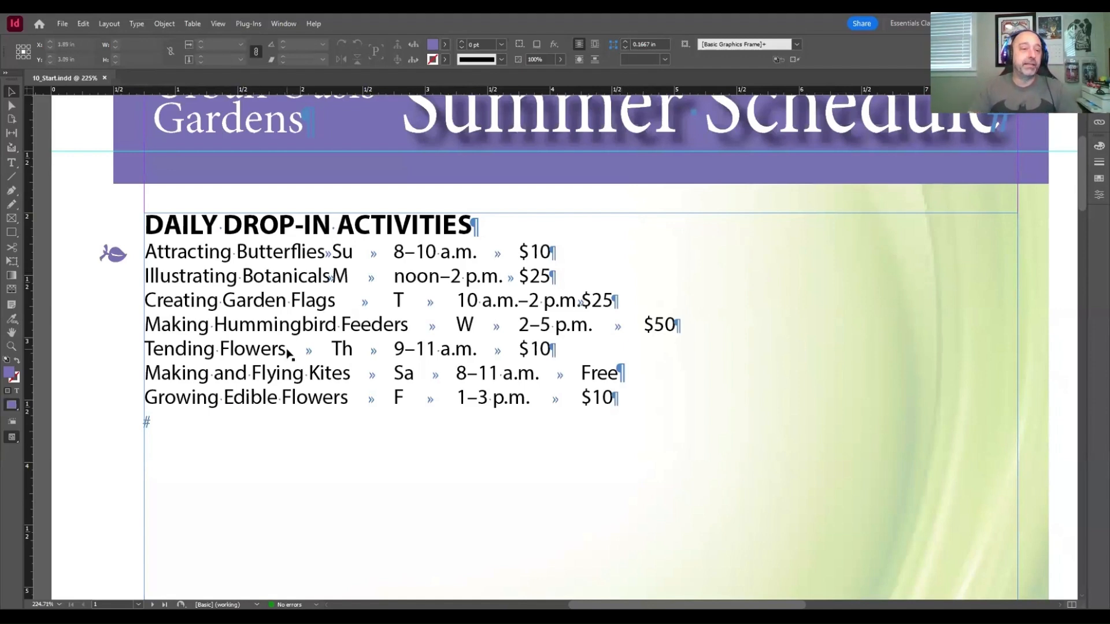
click(17, 167)
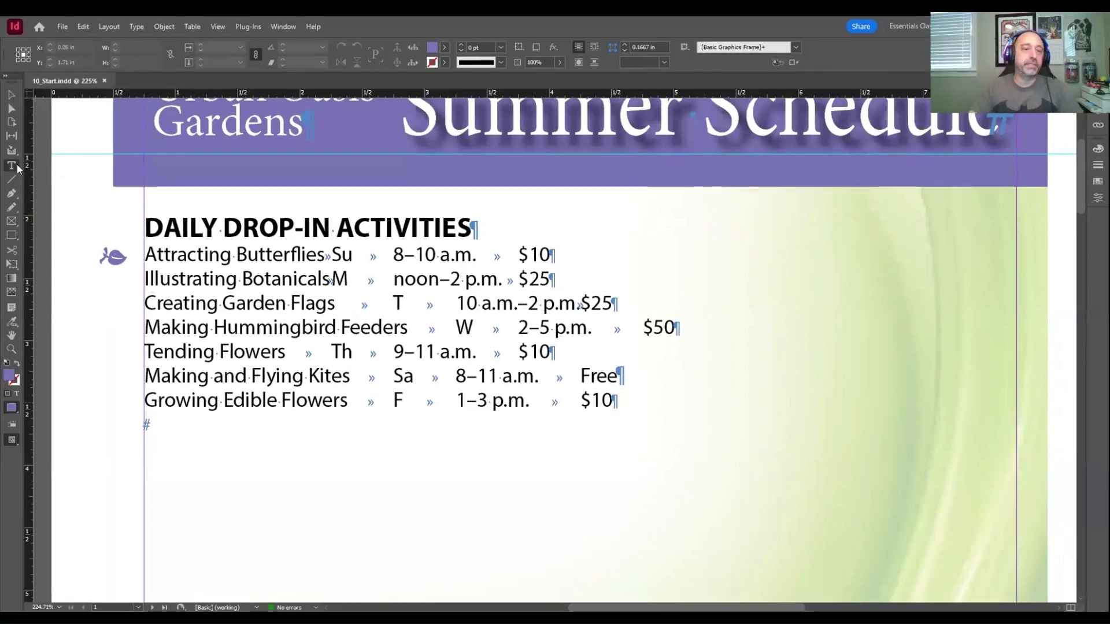
drag(144, 219, 393, 370)
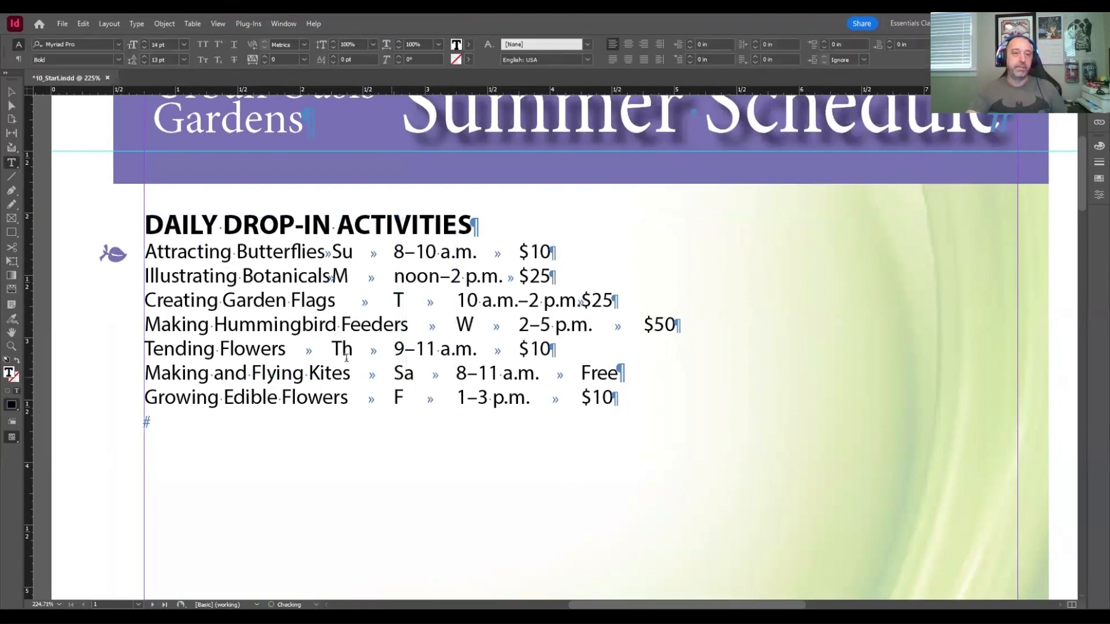
key(ctrl+z)
drag(144, 222, 720, 514)
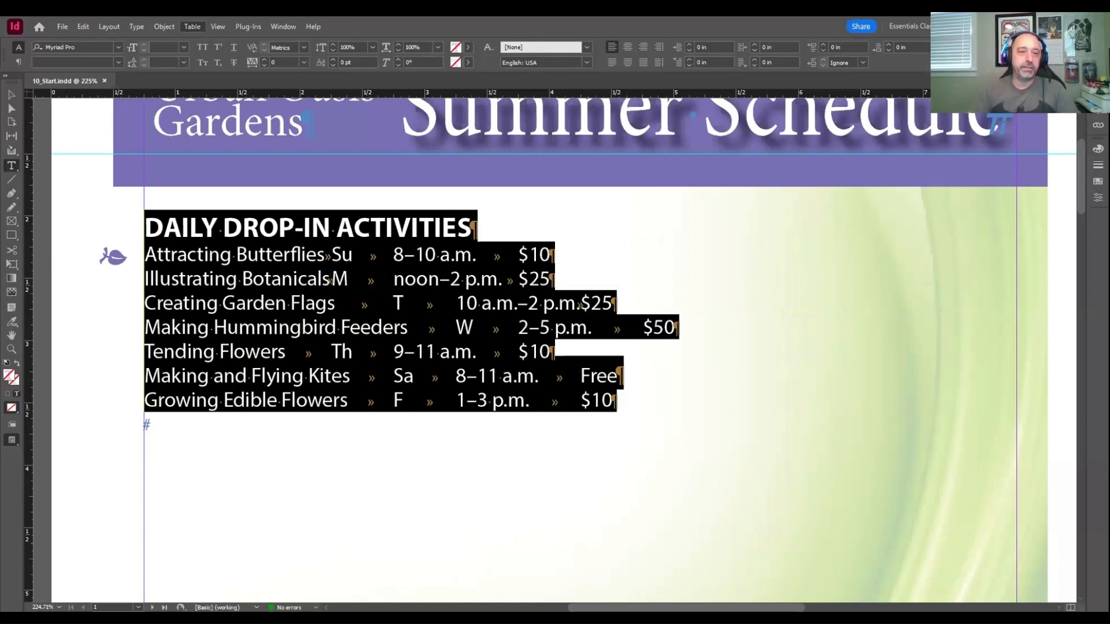
click(189, 27)
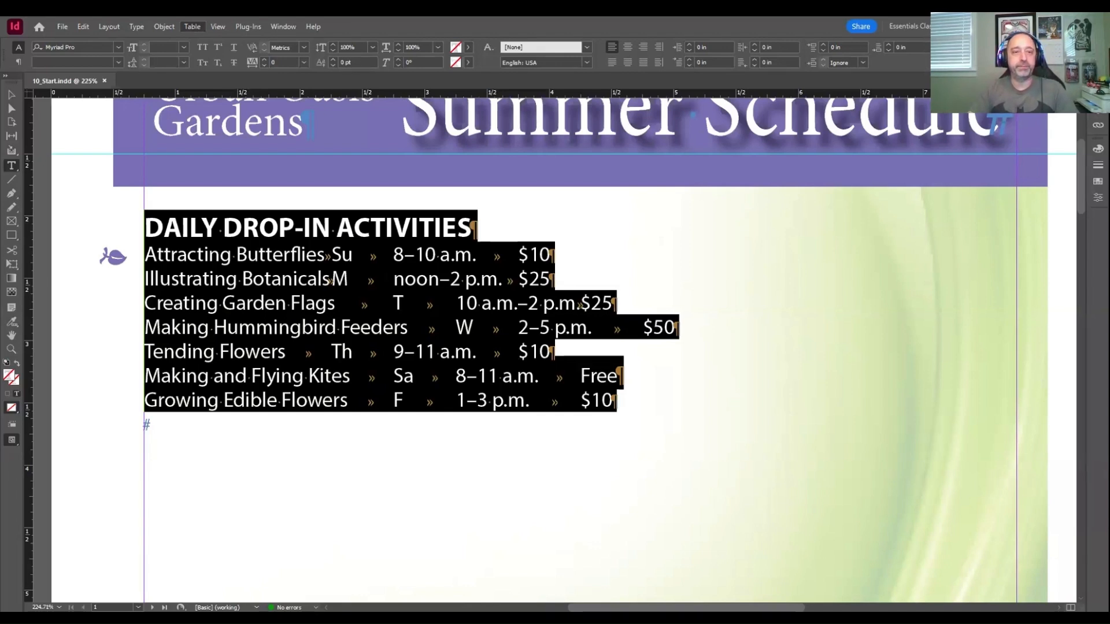
click(204, 55)
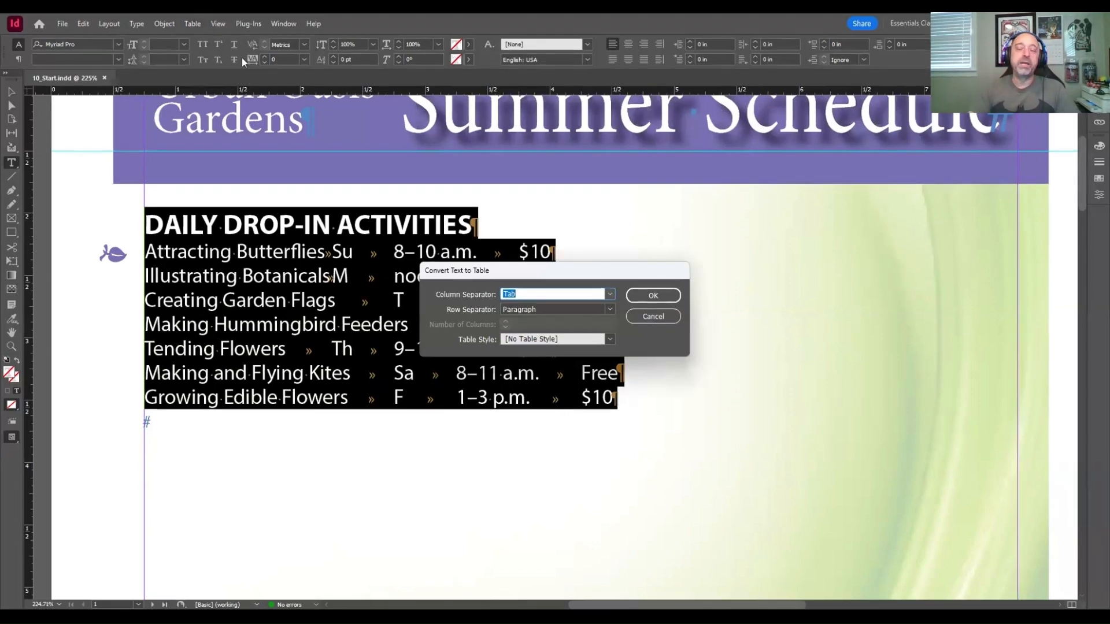
drag(607, 272, 534, 274)
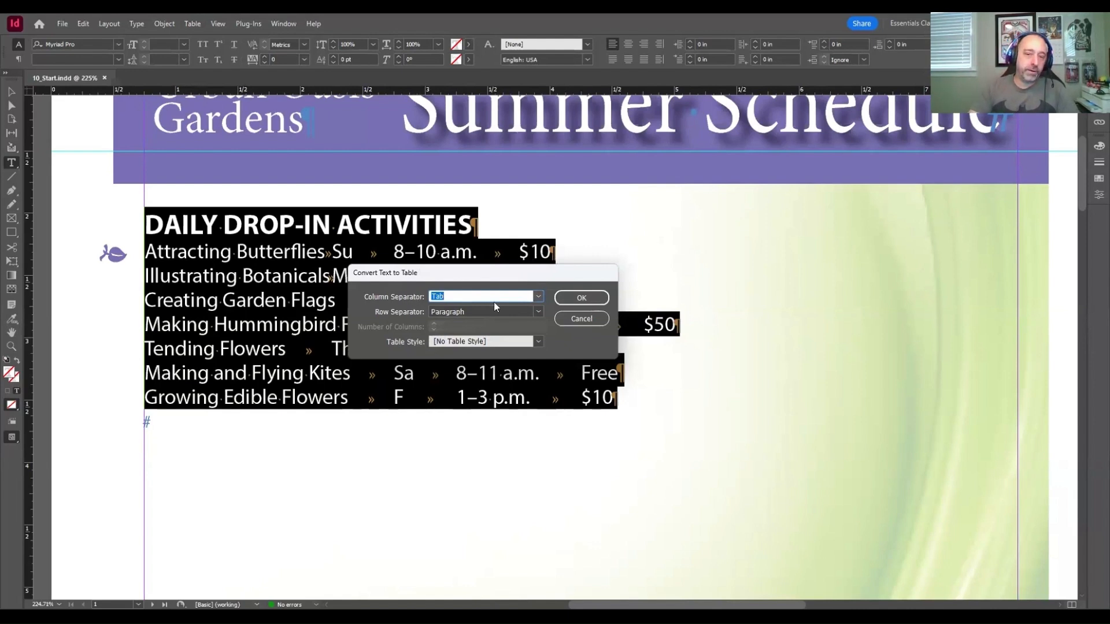
click(536, 299)
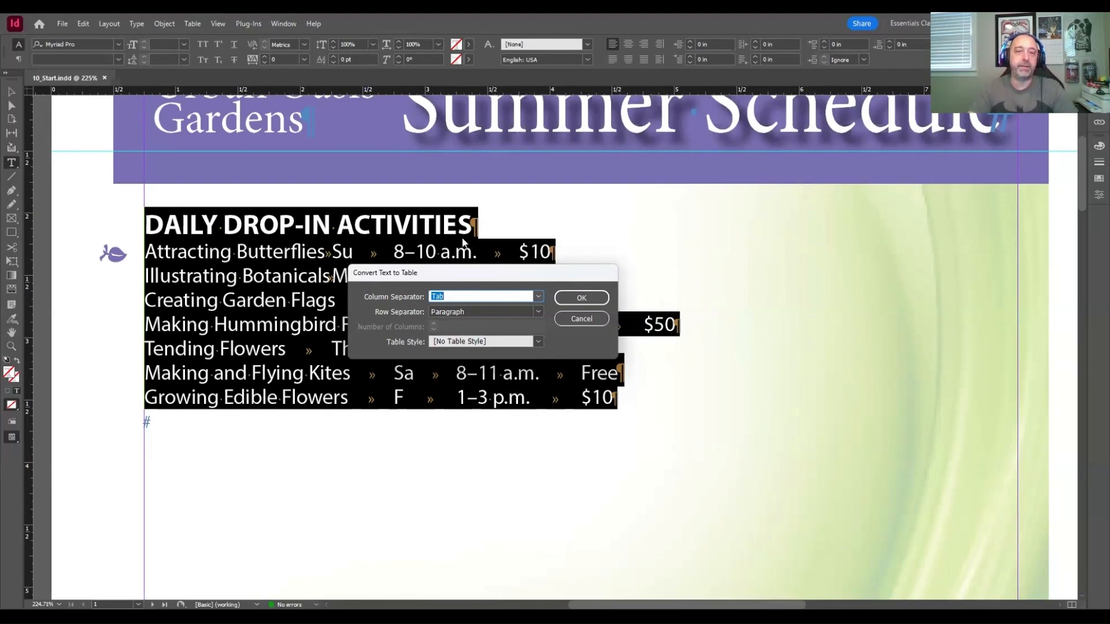
click(438, 310)
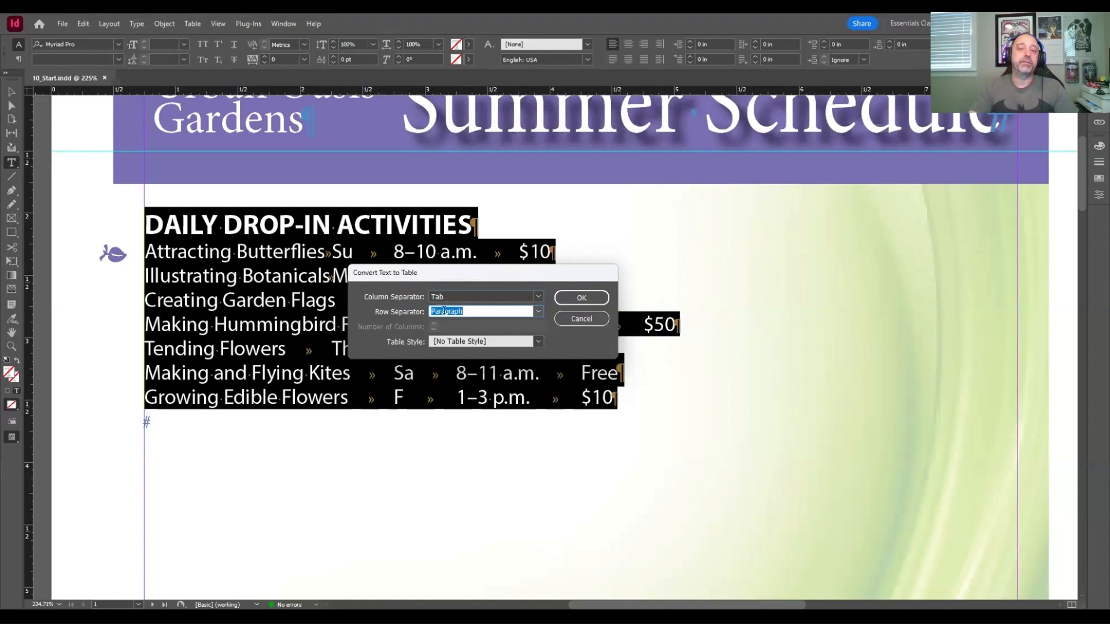
click(537, 314)
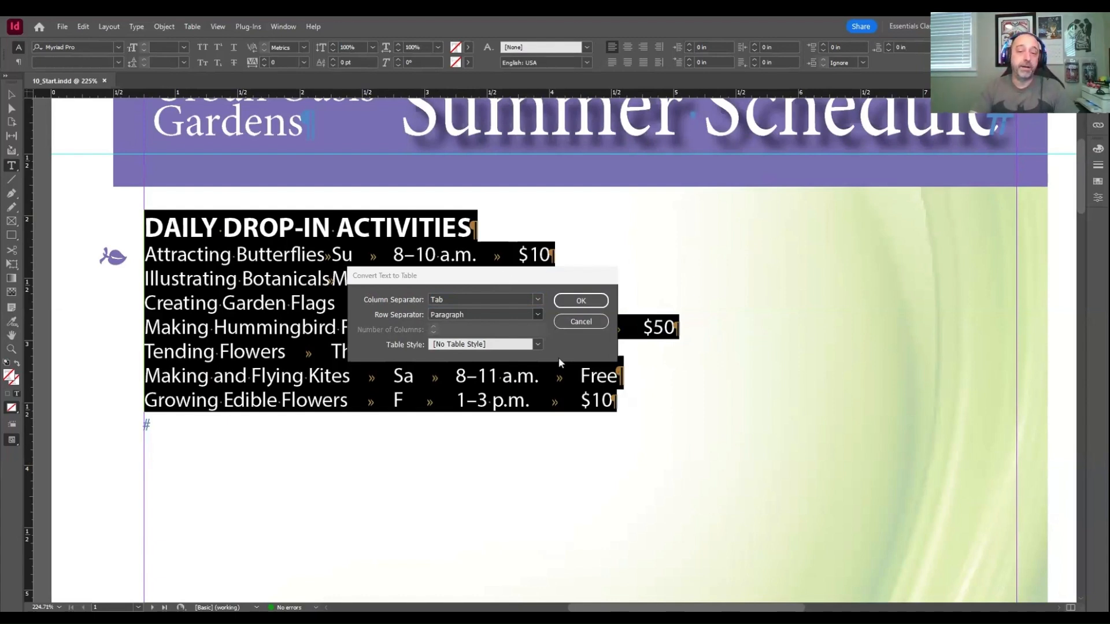
key(Tab)
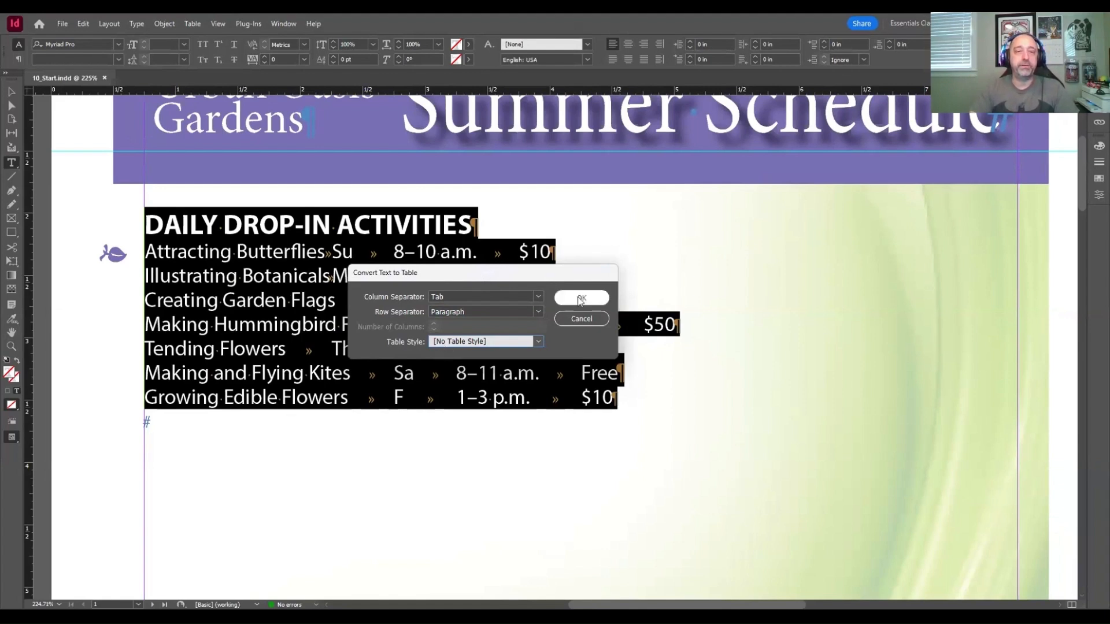
key(Return)
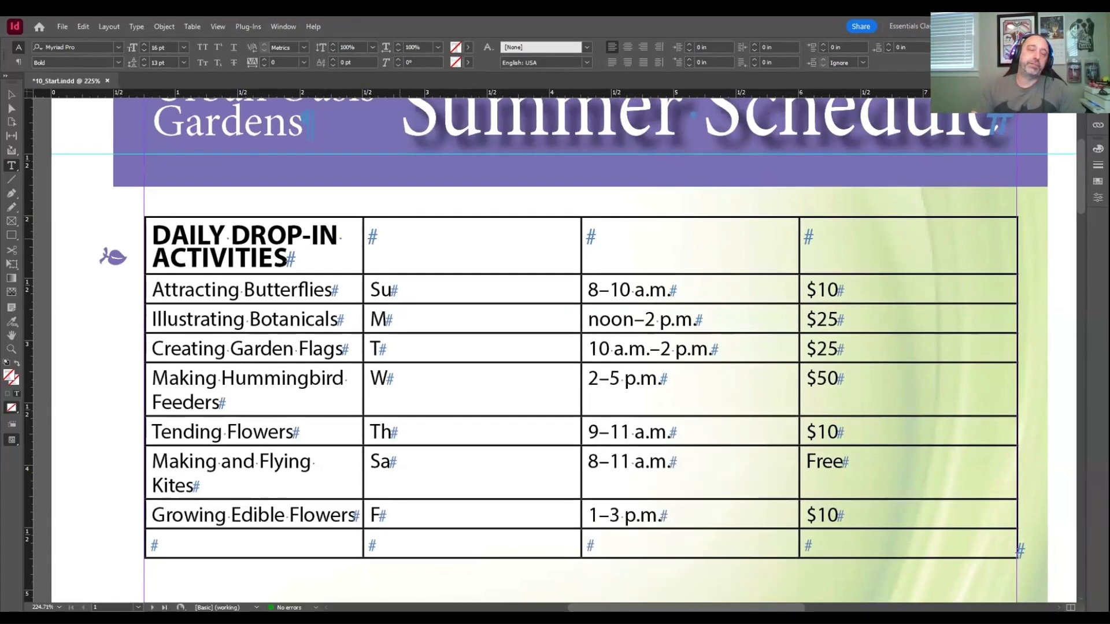
Insert one row below the table's DAILY DROP-IN ACTIVITIES row.
mouse_move(491, 463)
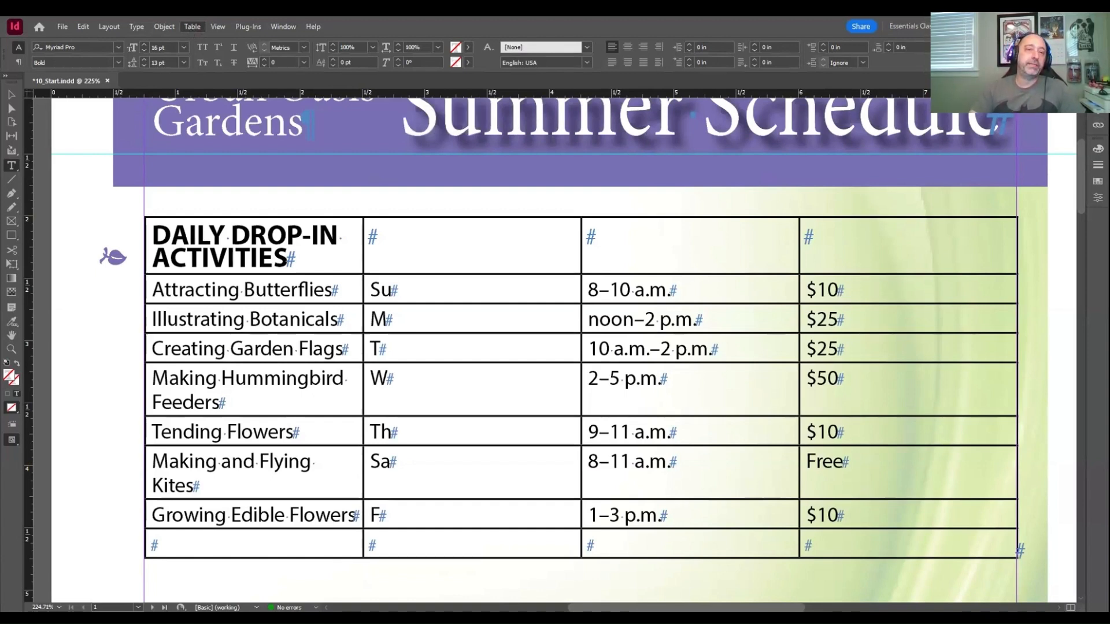
mouse_move(301, 114)
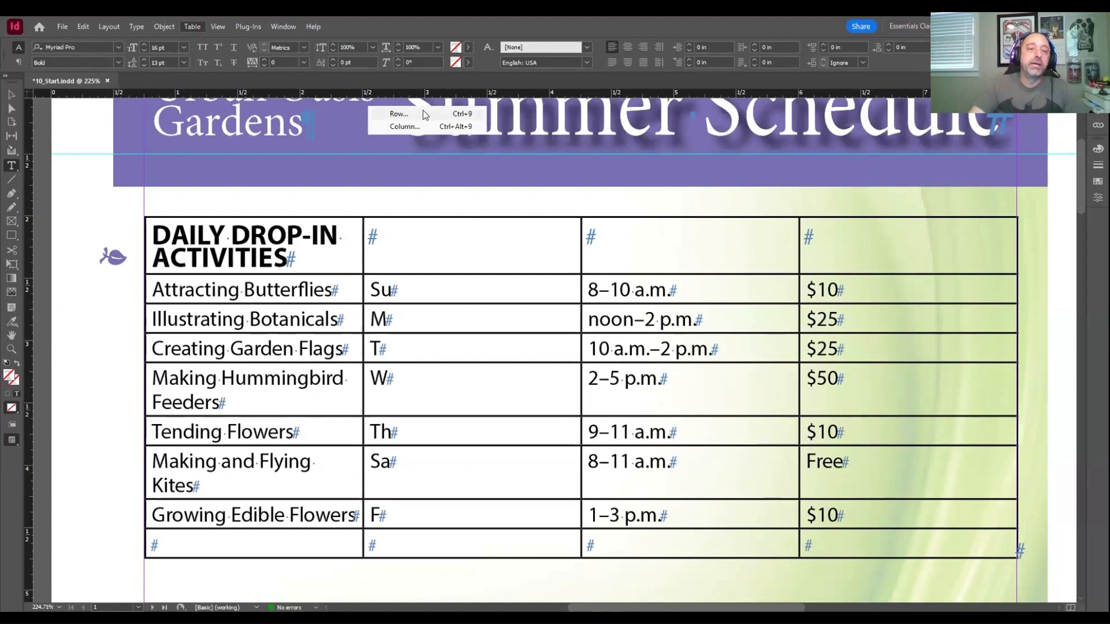
click(429, 116)
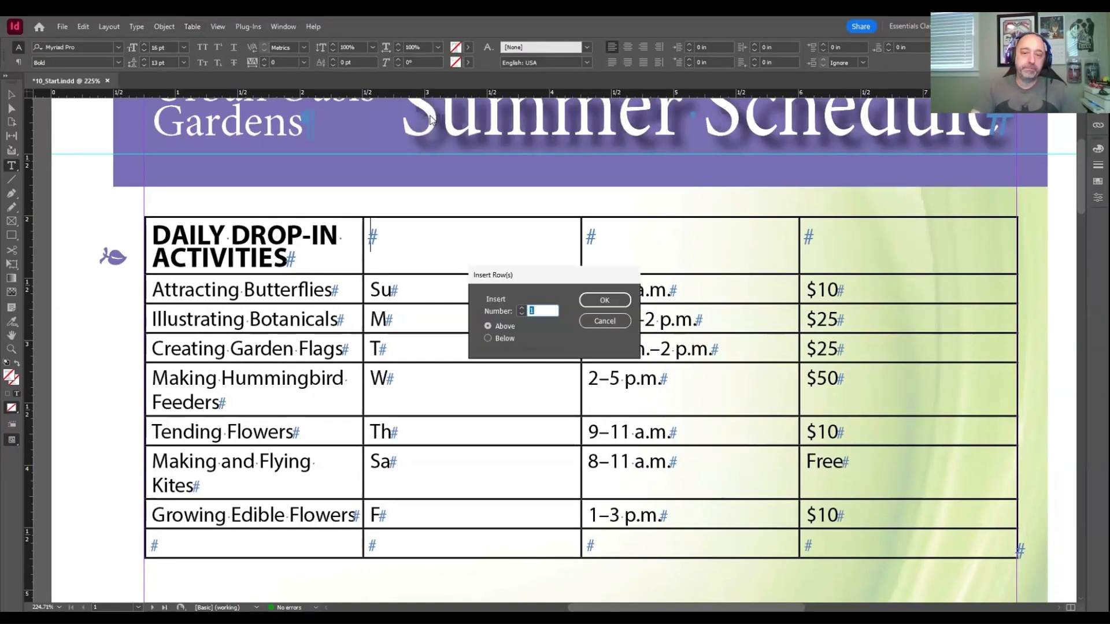
drag(545, 275, 489, 232)
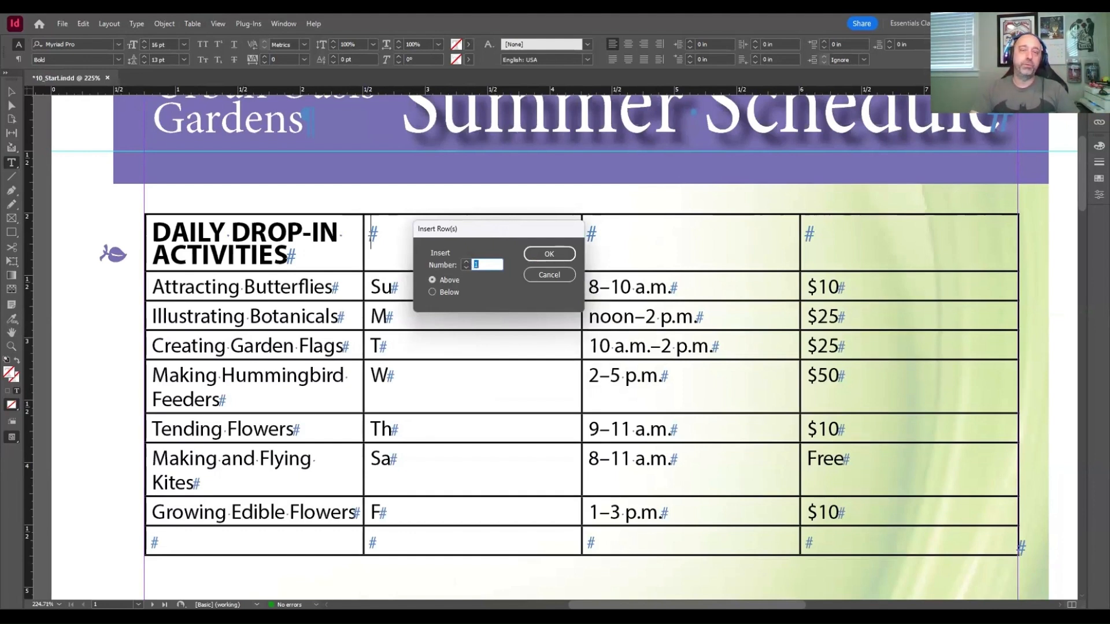
click(431, 292)
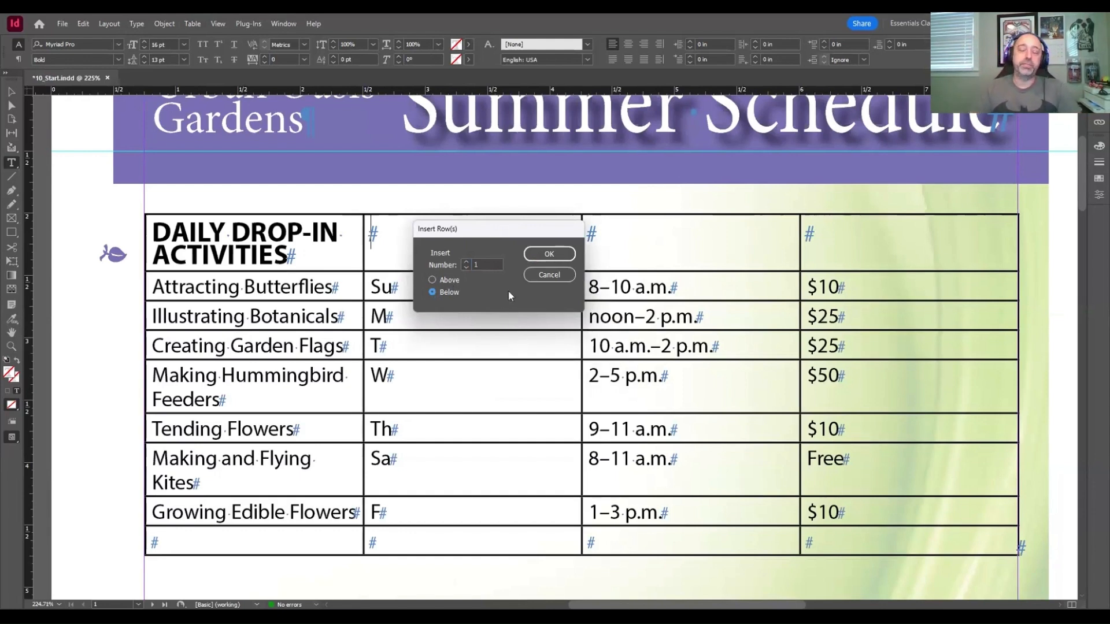
click(549, 255)
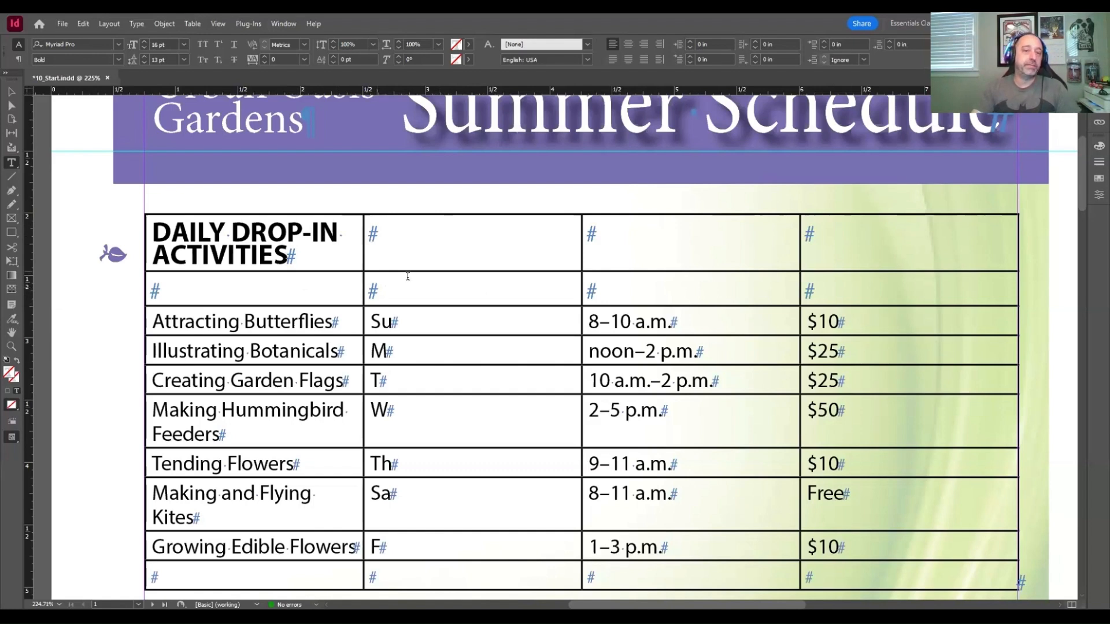
Fill the empty second row with the column headings Activity, Day, Time and Fee.
click(252, 289)
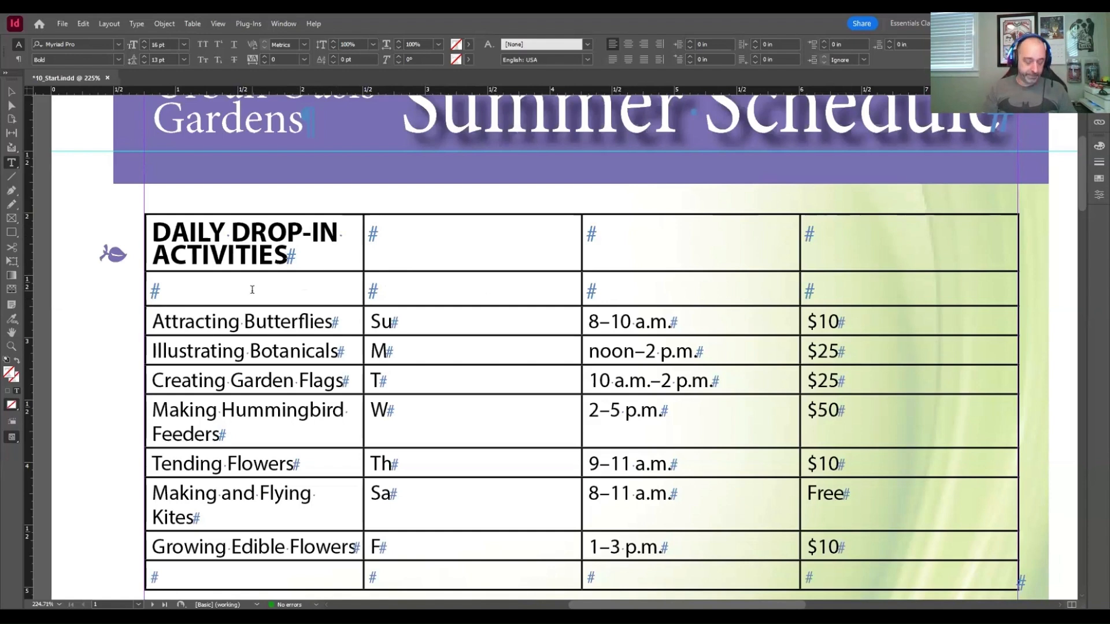
text(a)
key(BackSpace)
text(Ac)
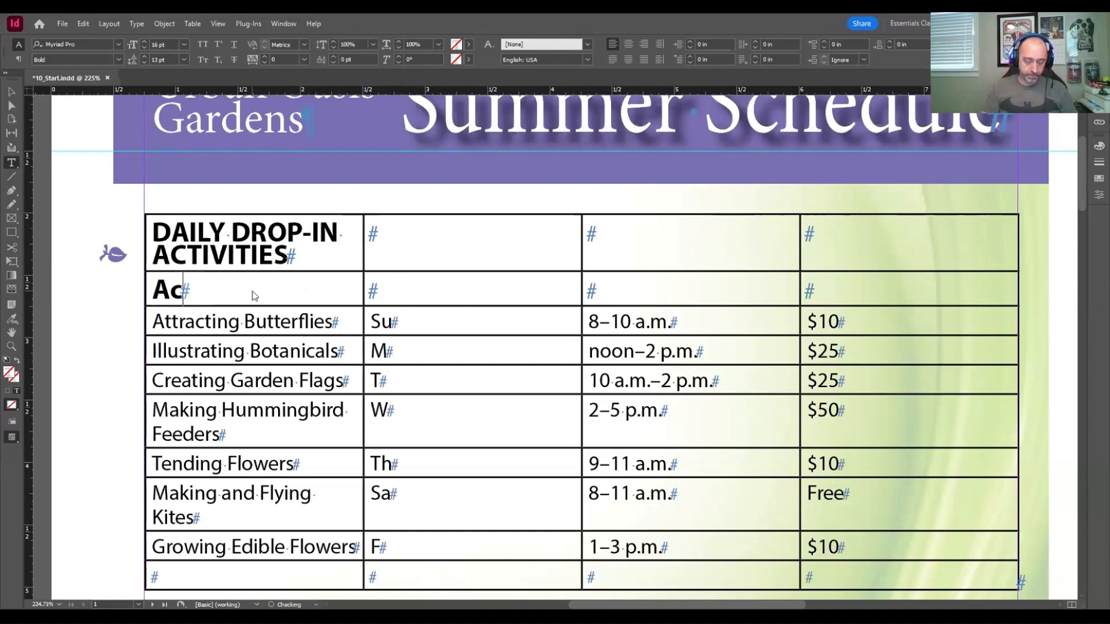
text(tivity)
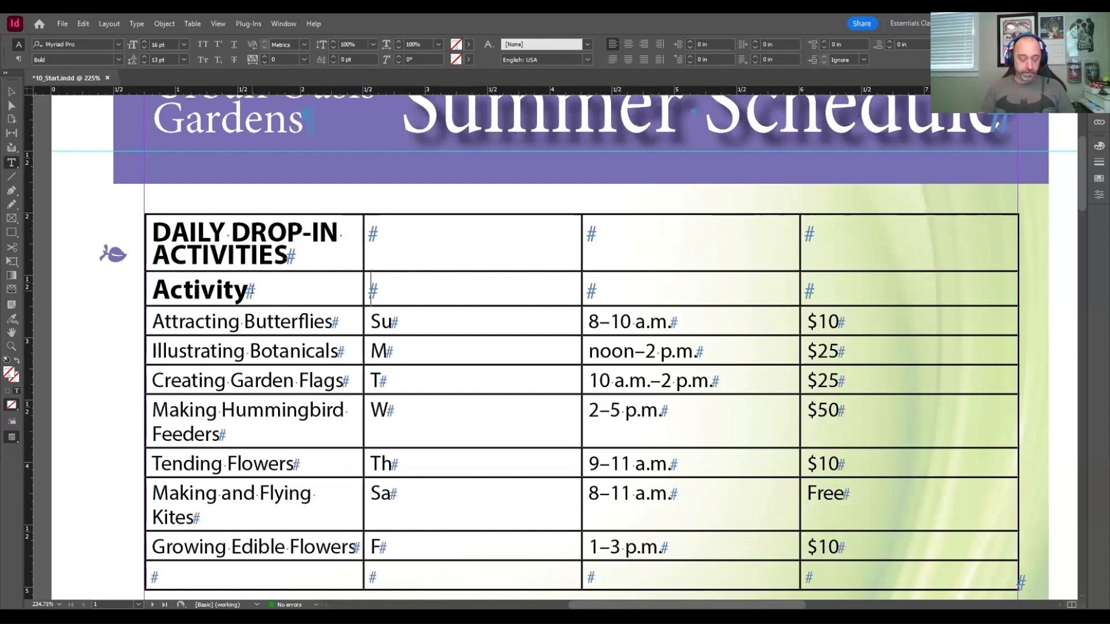
text(DAY)
key(BackSpace)
key(BackSpace)
text(ay)
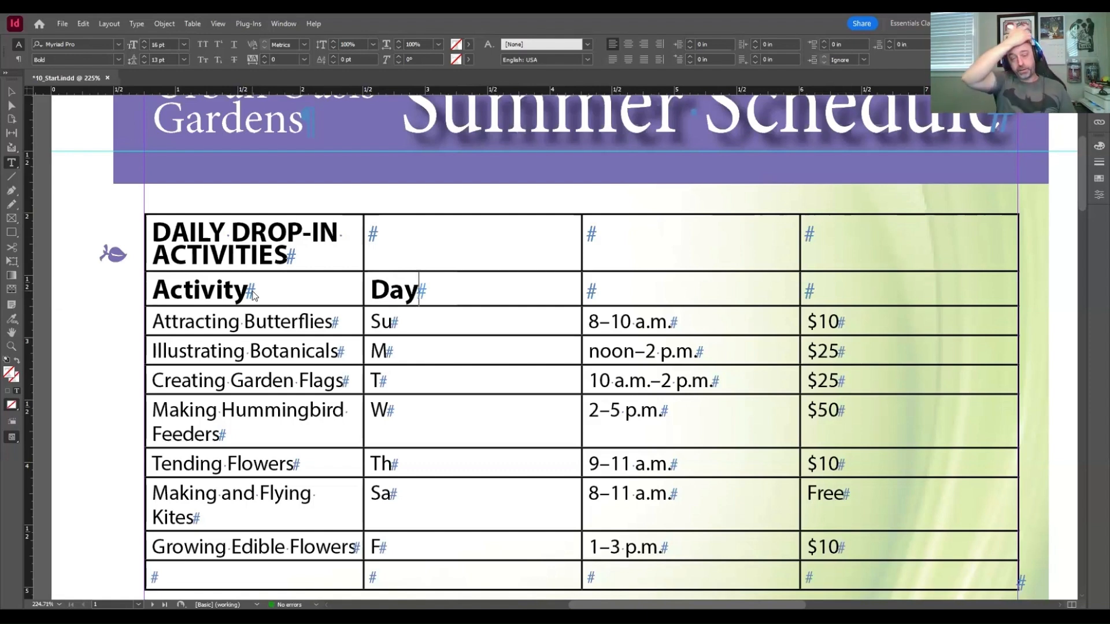
key(Tab)
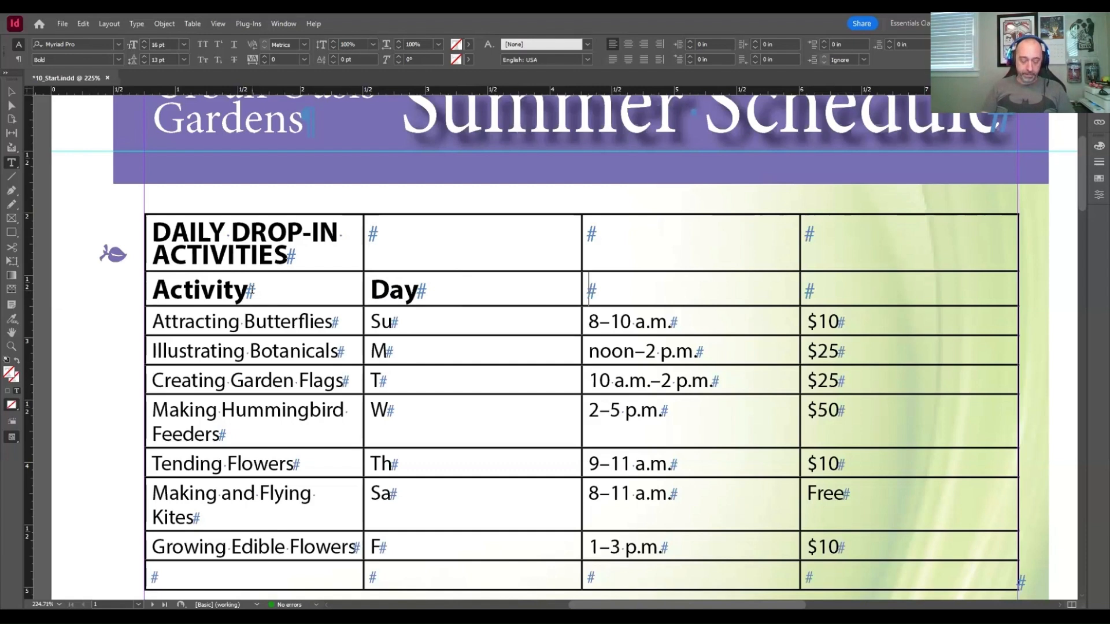
text(Time)
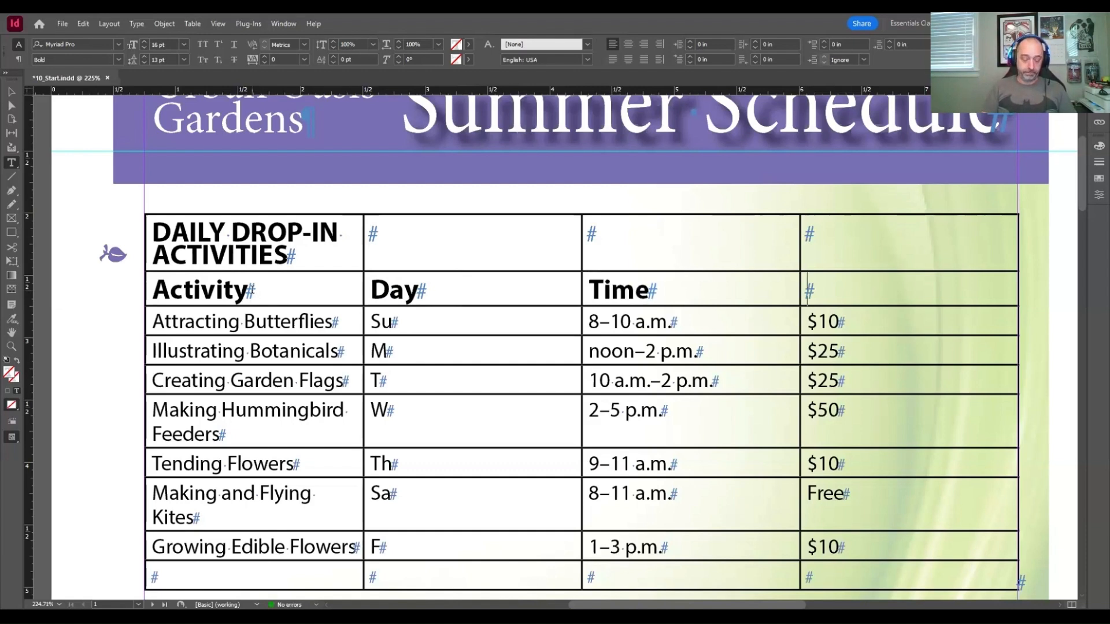
text(Fee)
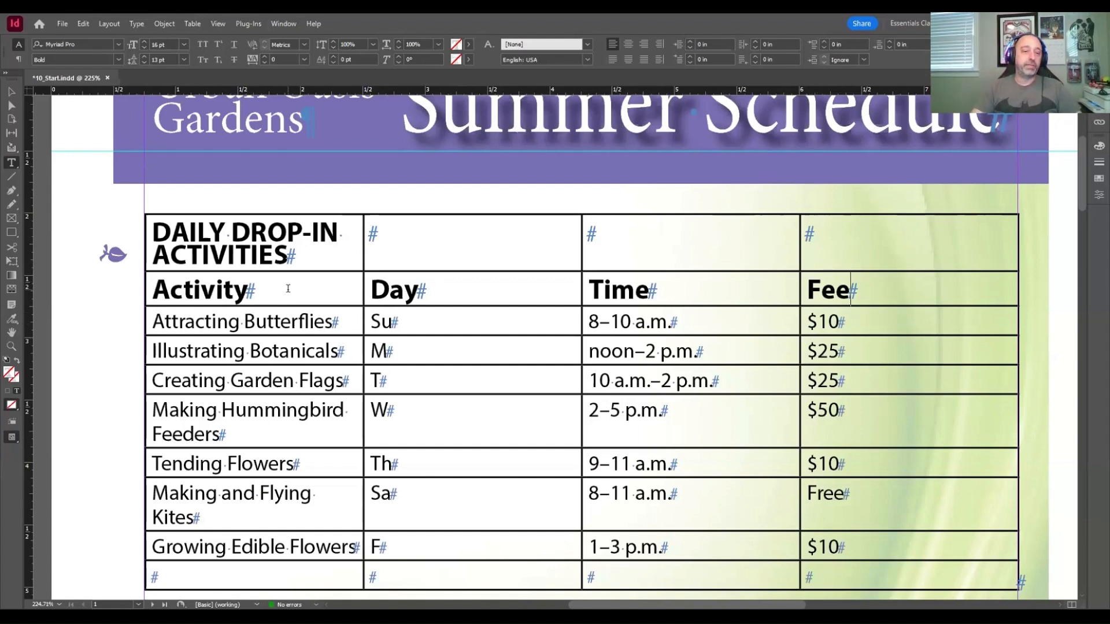
Apply the Table Column Heads paragraph style to the row with the Activity, Day, Time and Fee headings.
drag(288, 289, 849, 293)
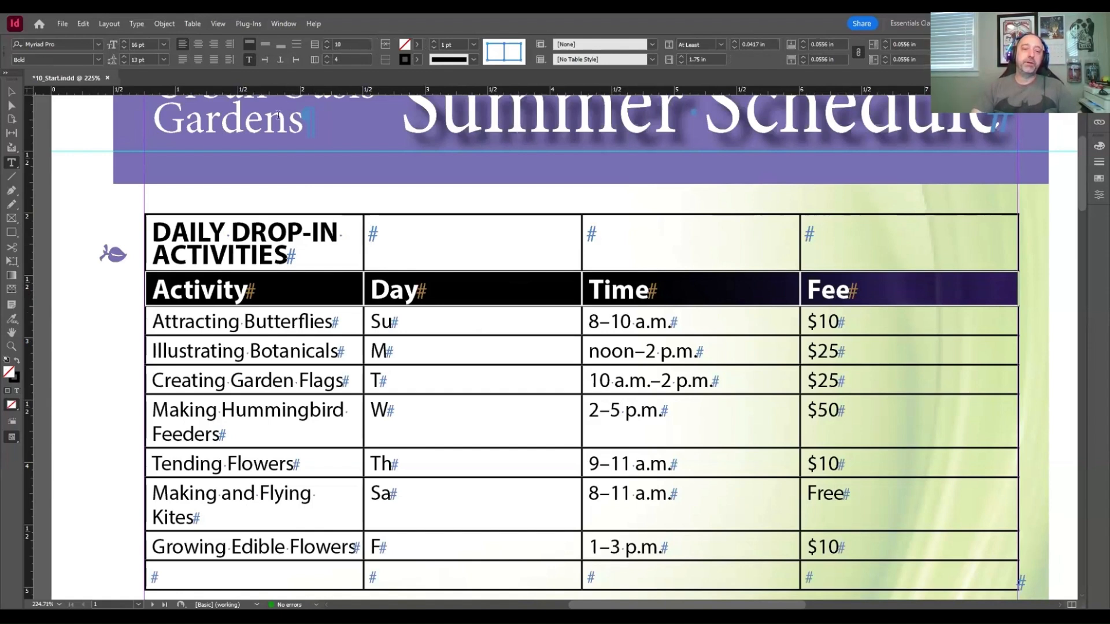
drag(263, 294, 832, 305)
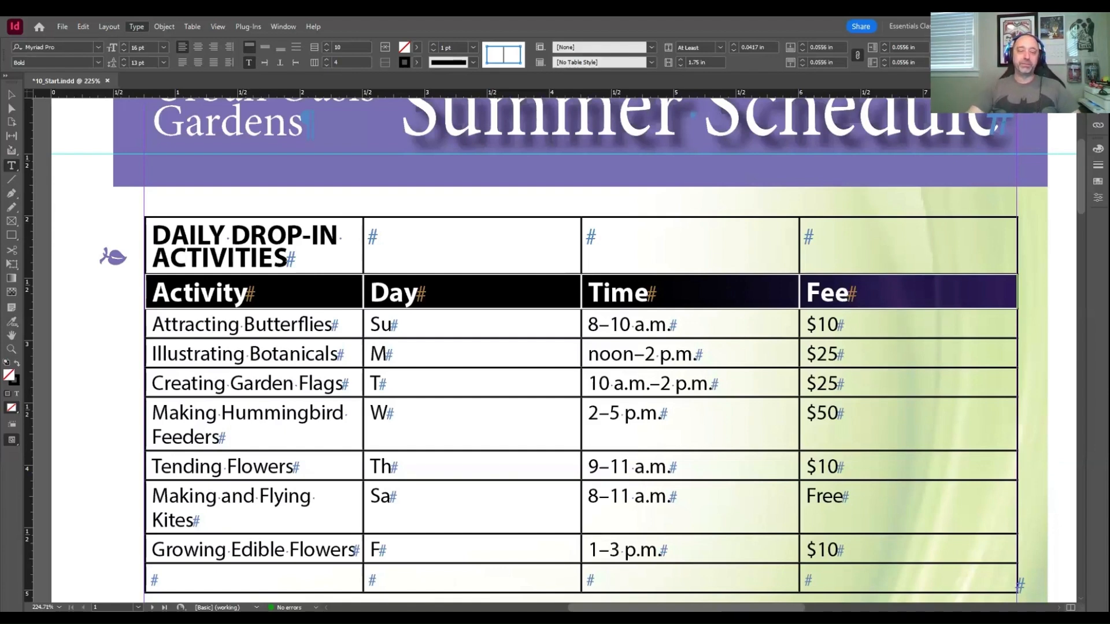
key(F11)
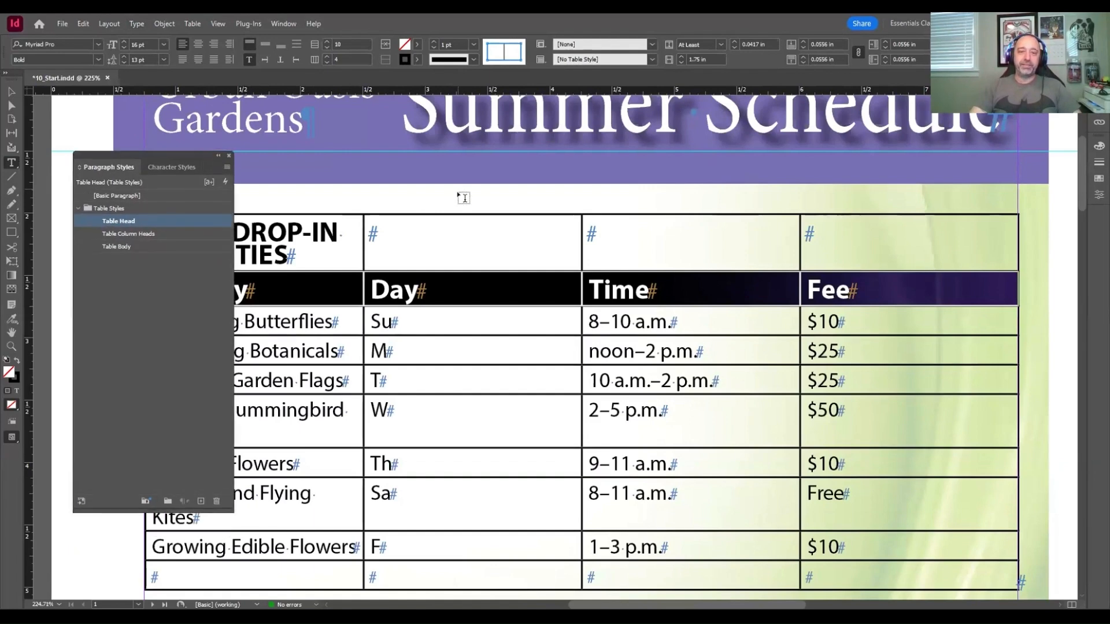
scroll(465, 195, down, 2)
drag(169, 155, 169, 233)
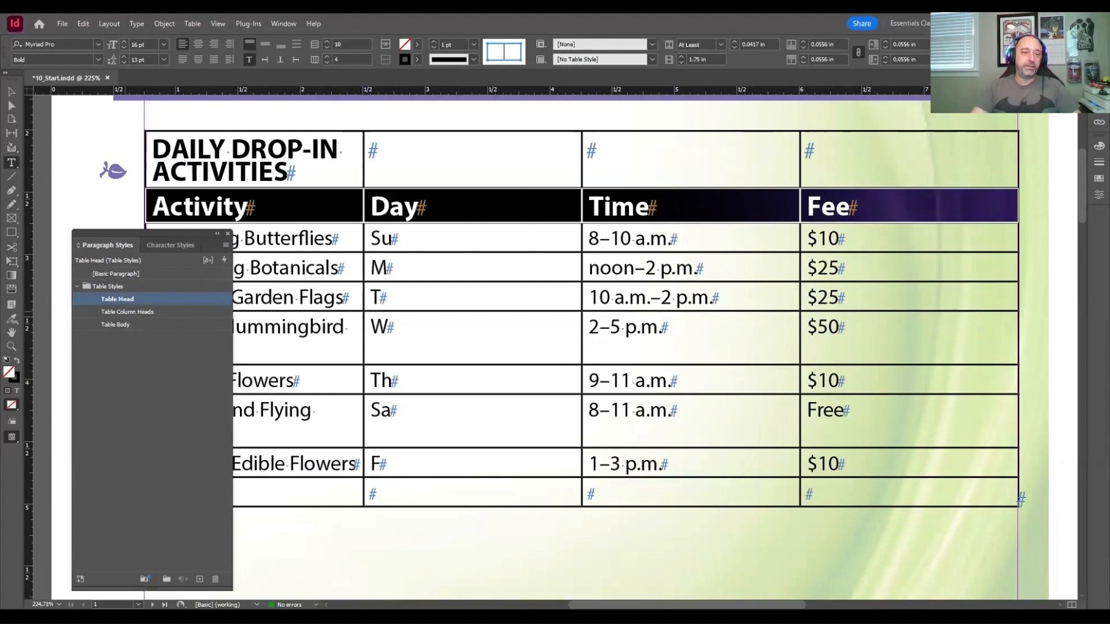
click(127, 311)
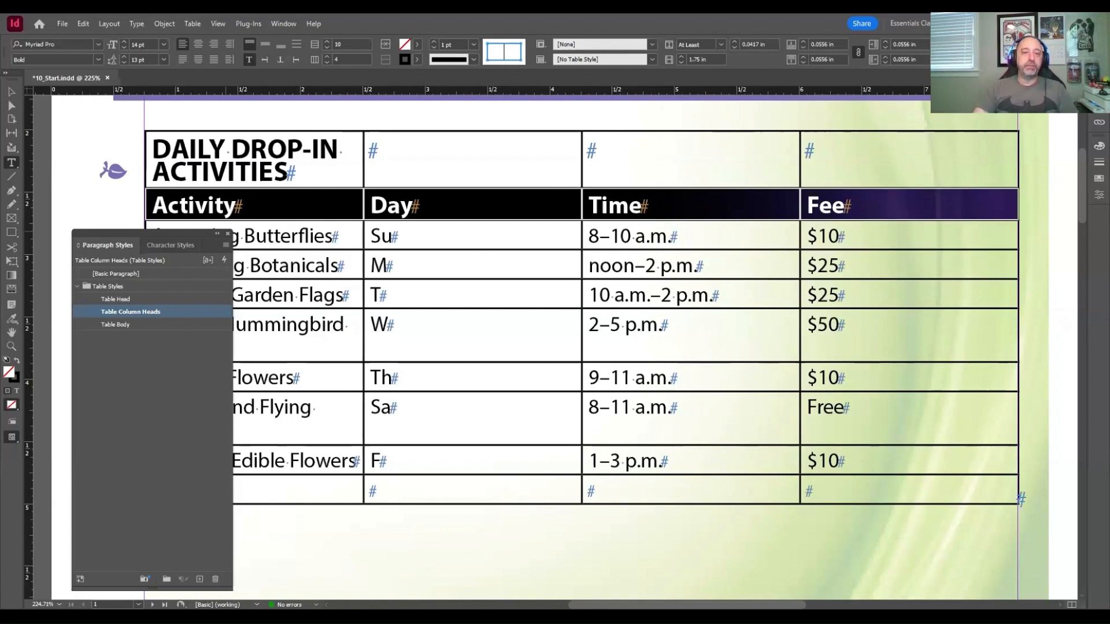
click(227, 234)
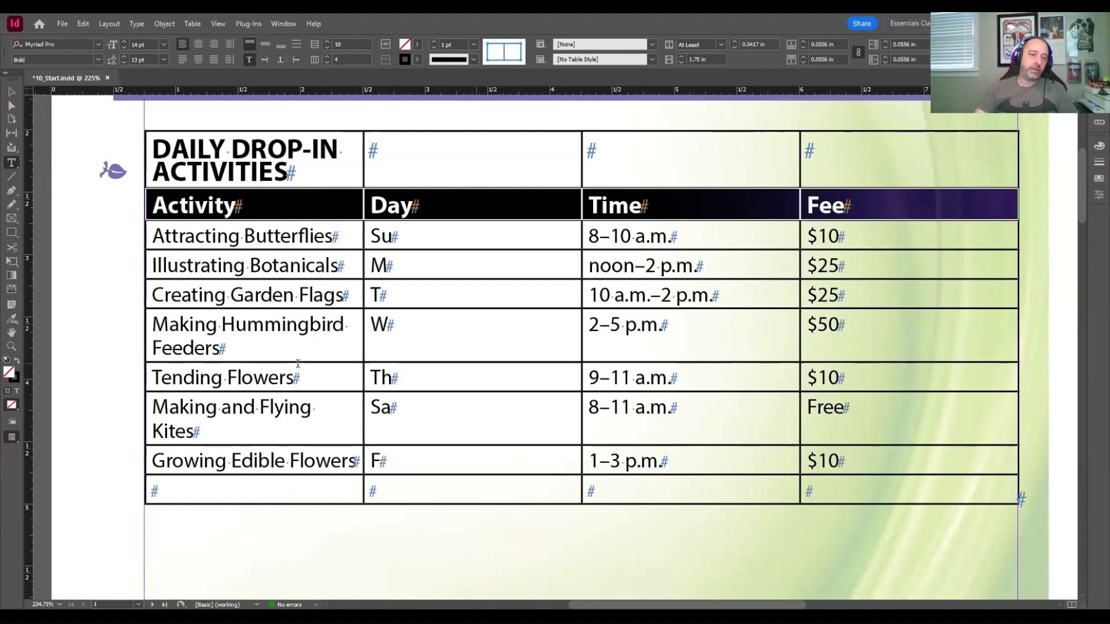
click(199, 360)
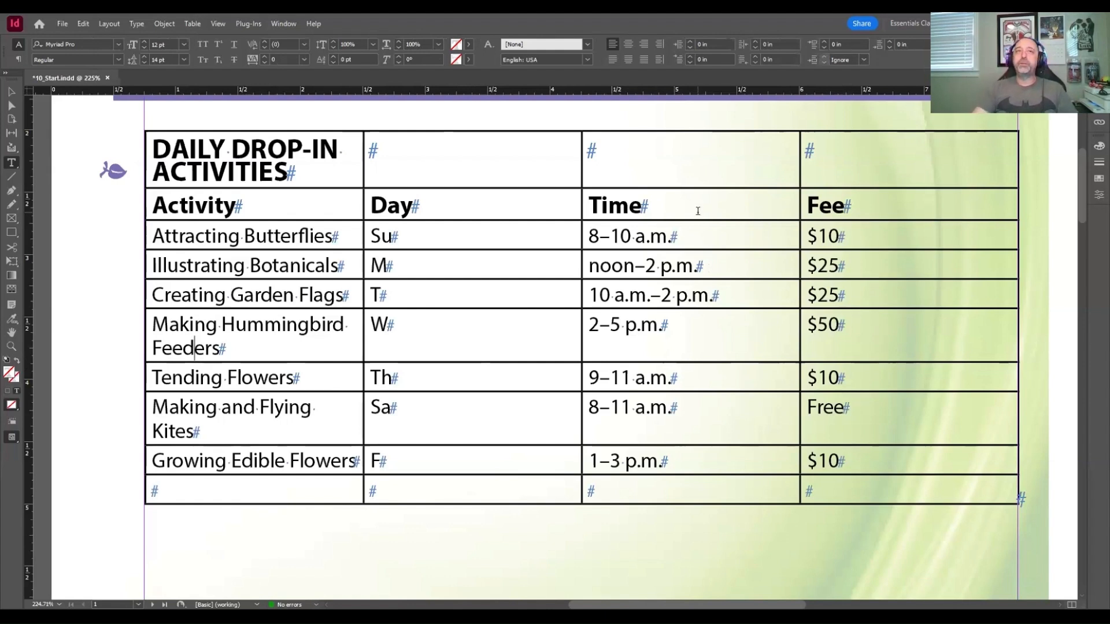
click(916, 335)
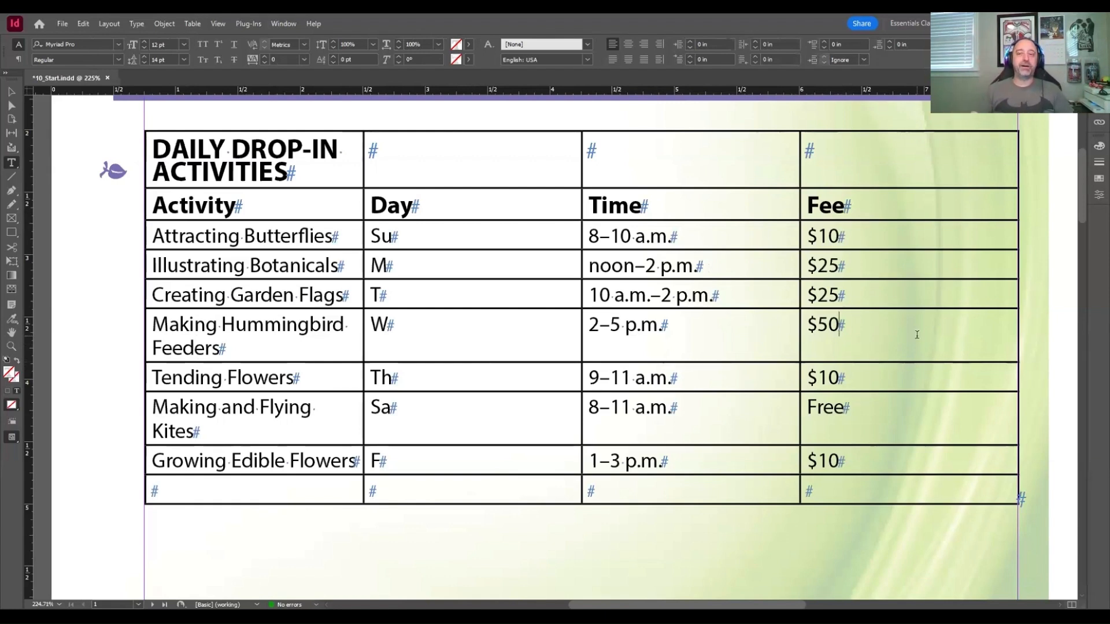
scroll(336, 200, right, 5)
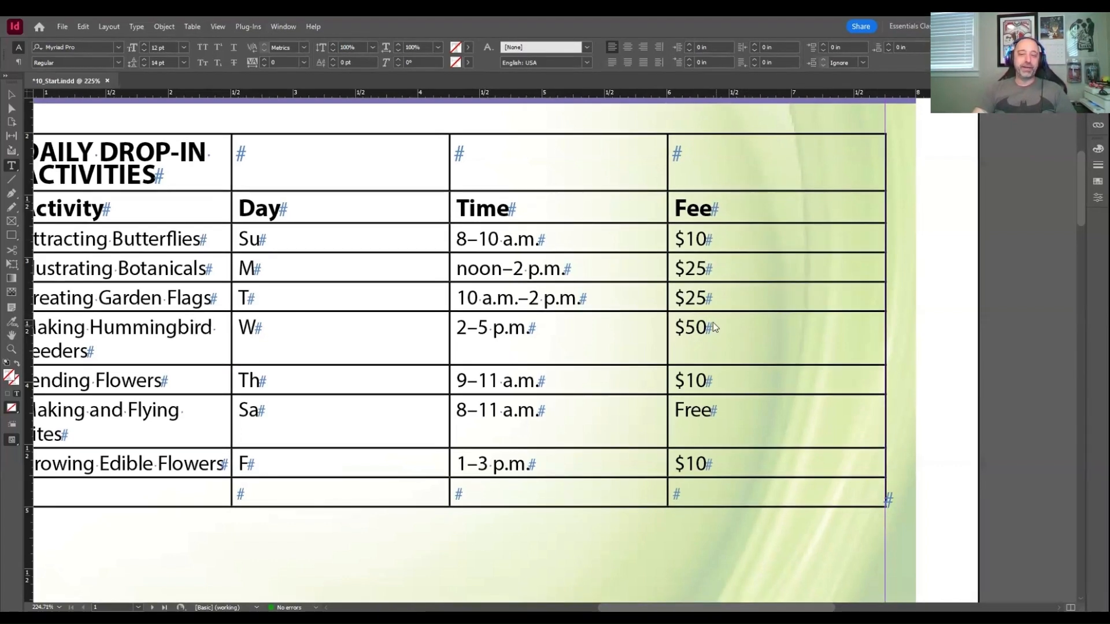
Insert one column to the right of the table's Fee column.
mouse_move(810, 464)
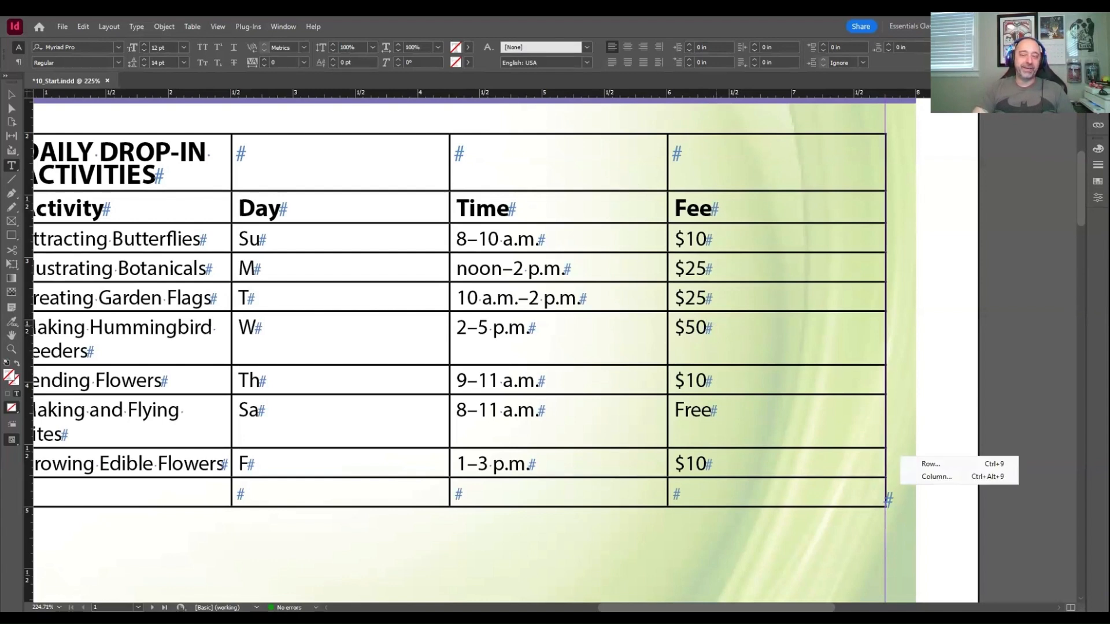
key(Escape)
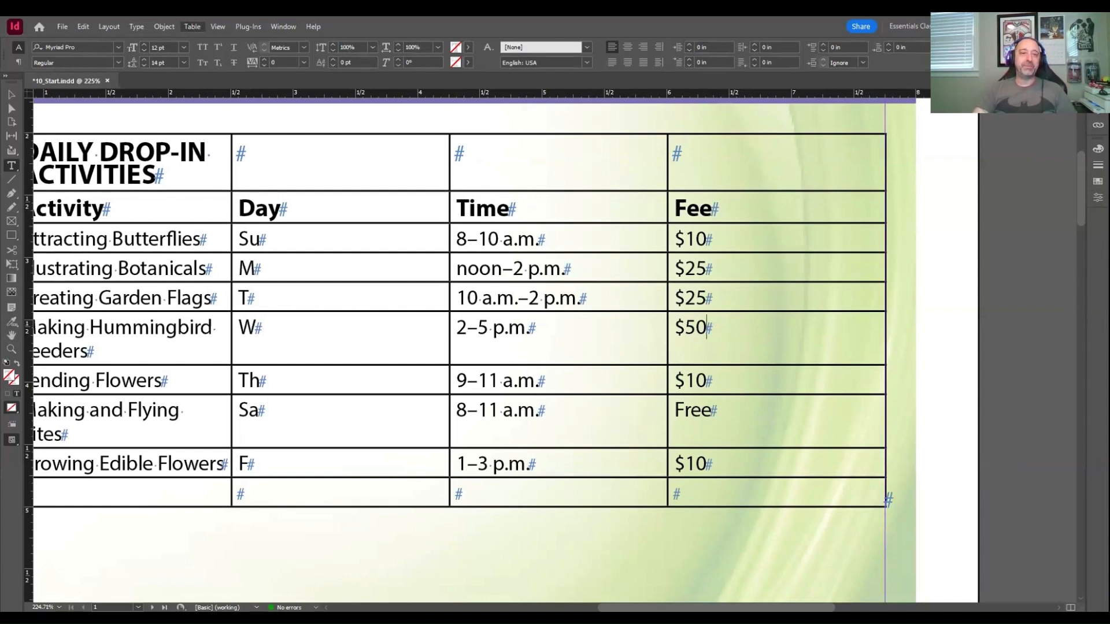
mouse_move(274, 113)
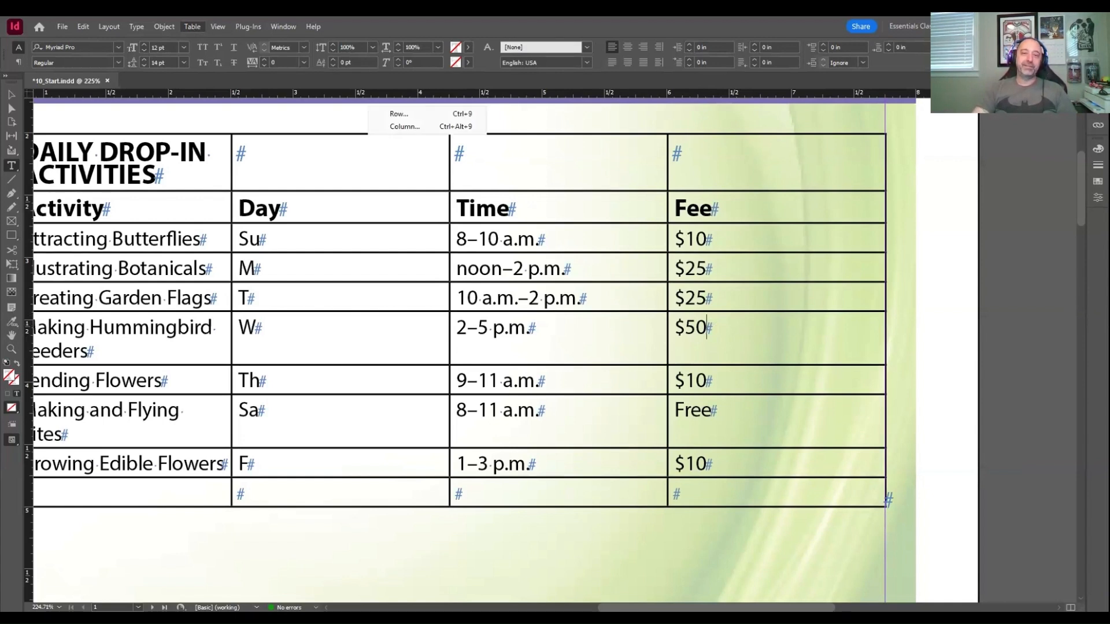
click(437, 130)
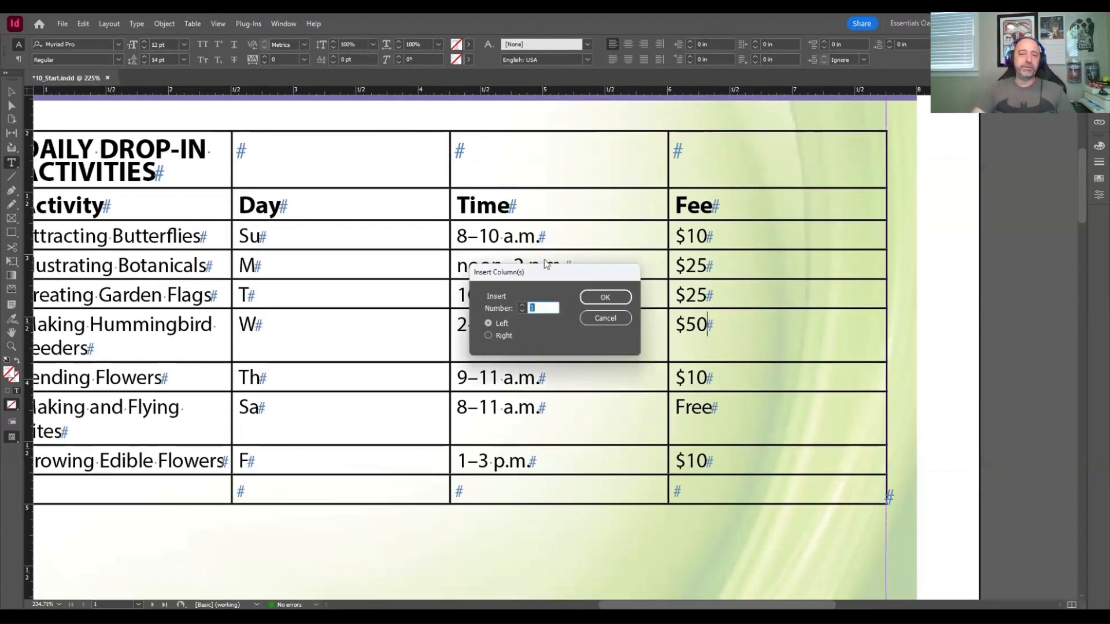
drag(546, 269, 538, 242)
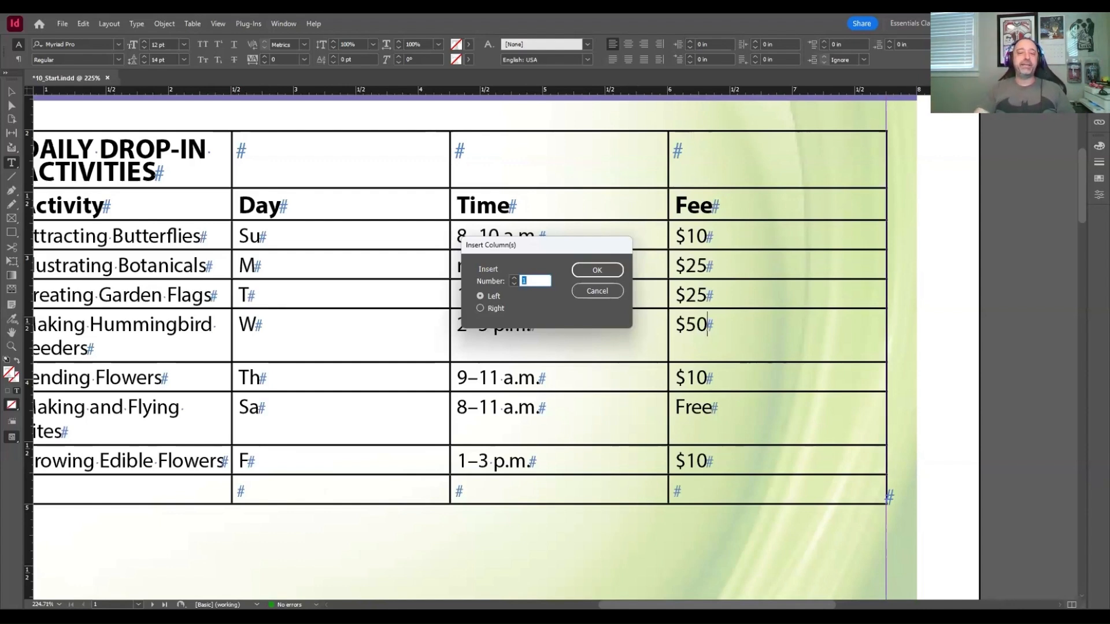
click(480, 308)
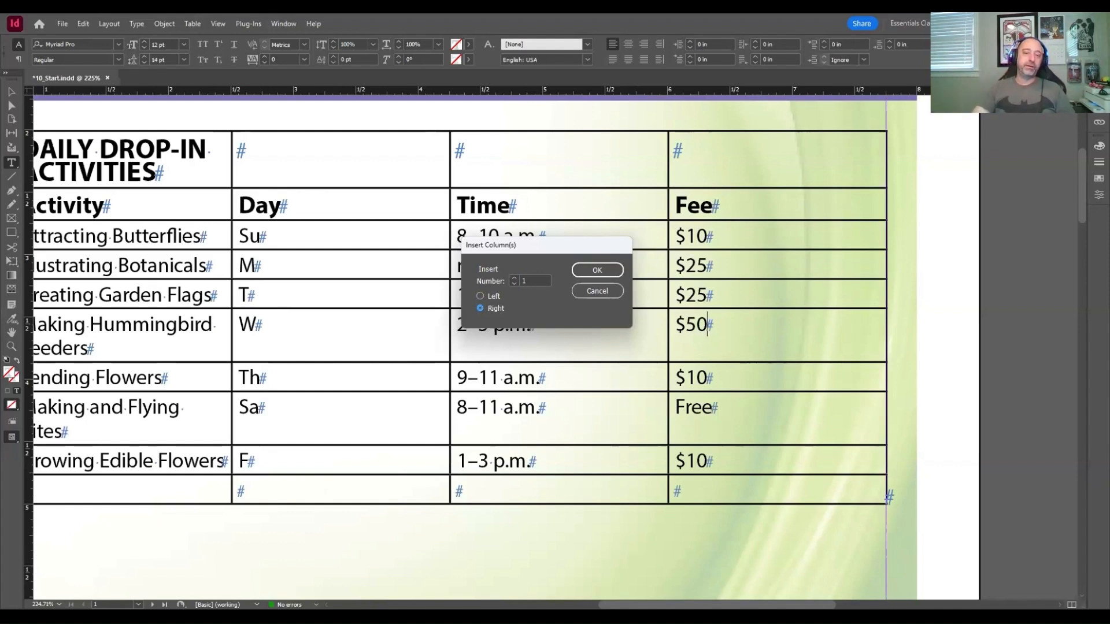
click(584, 271)
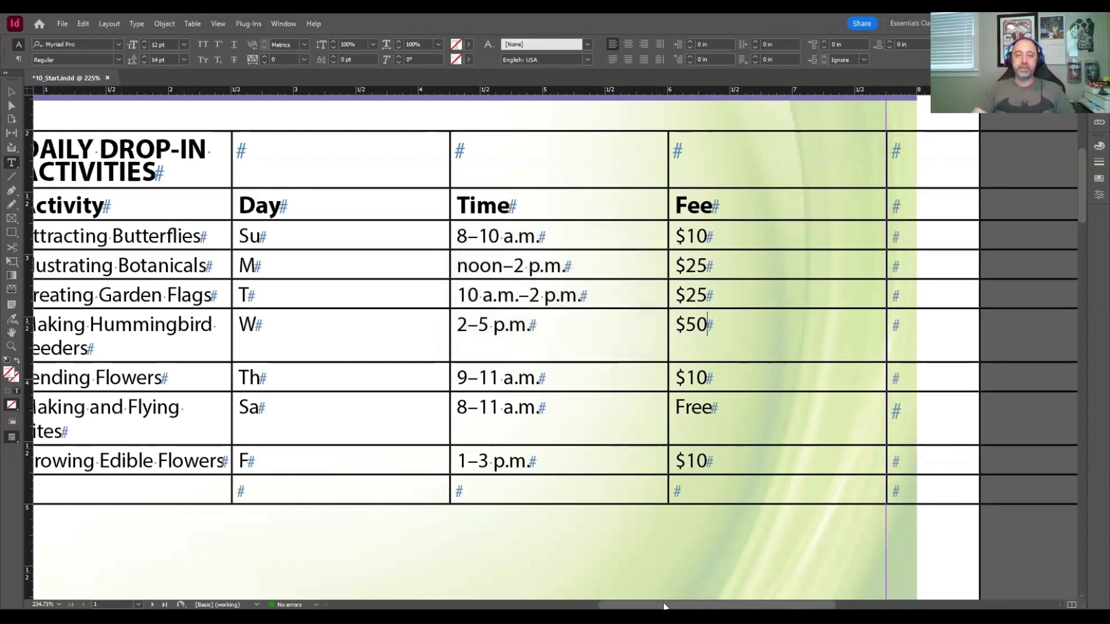
Delete the empty row below the Growing Edible Flowers row of the table.
drag(664, 604, 700, 606)
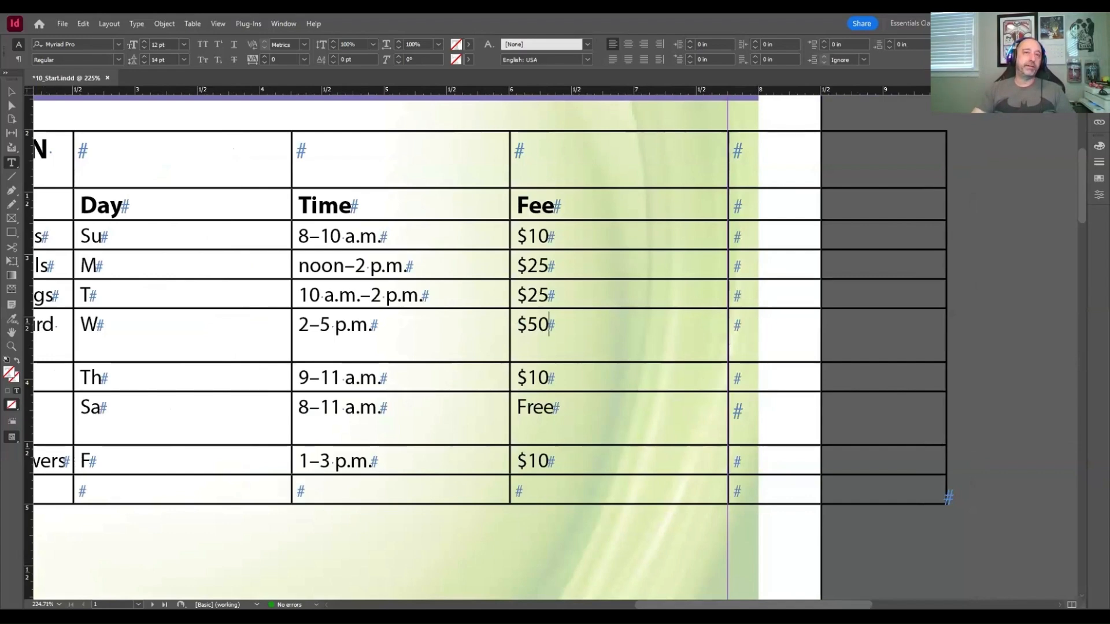
drag(652, 603, 568, 603)
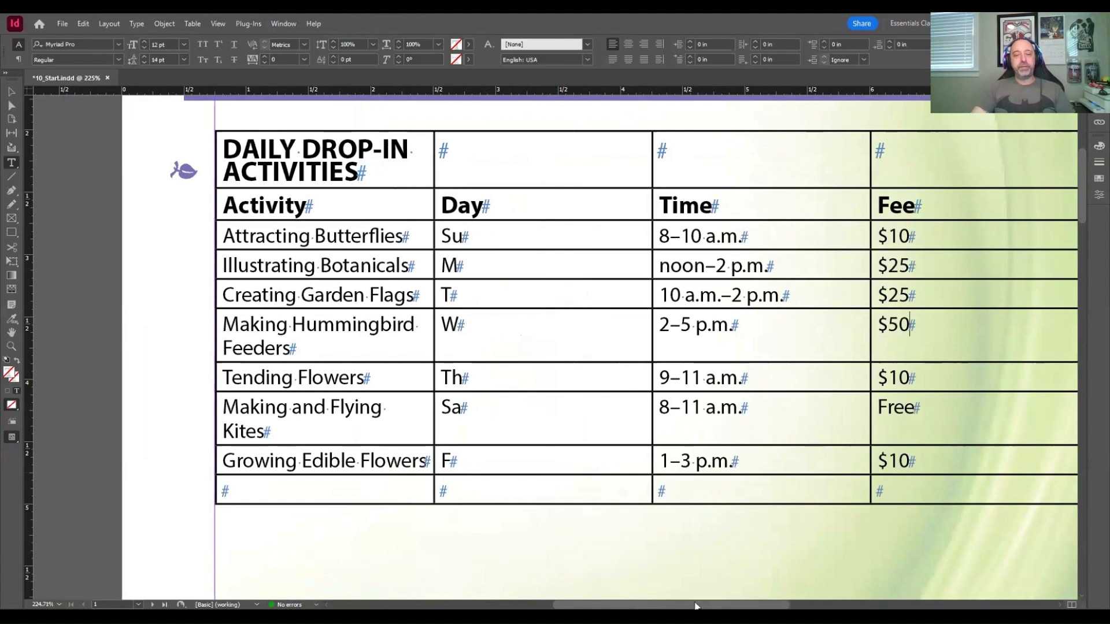
drag(697, 606, 725, 607)
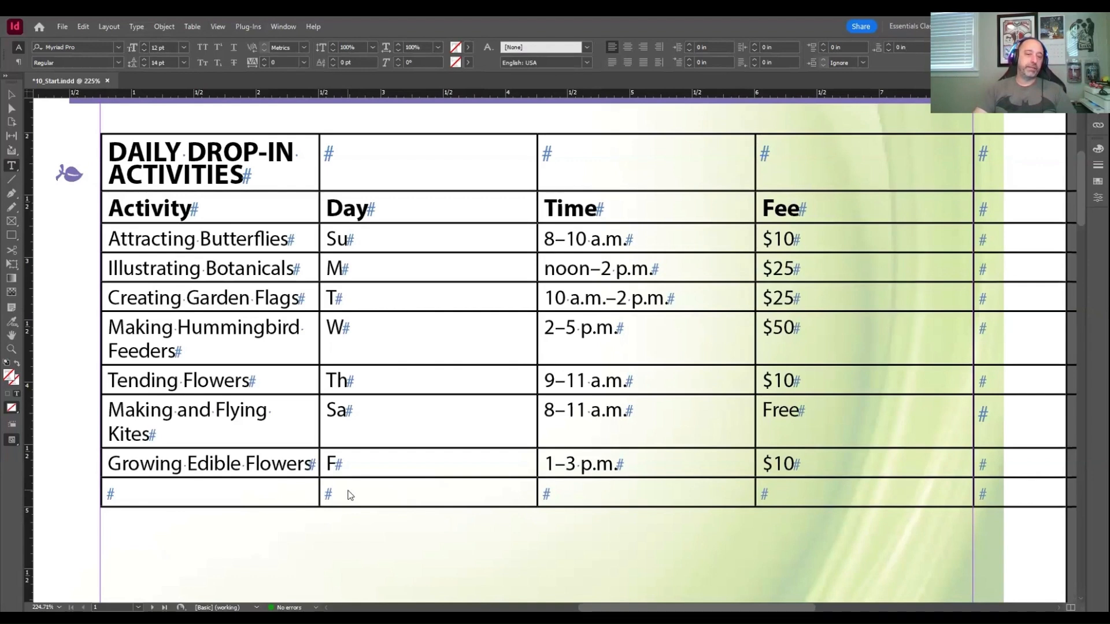
right_click(349, 492)
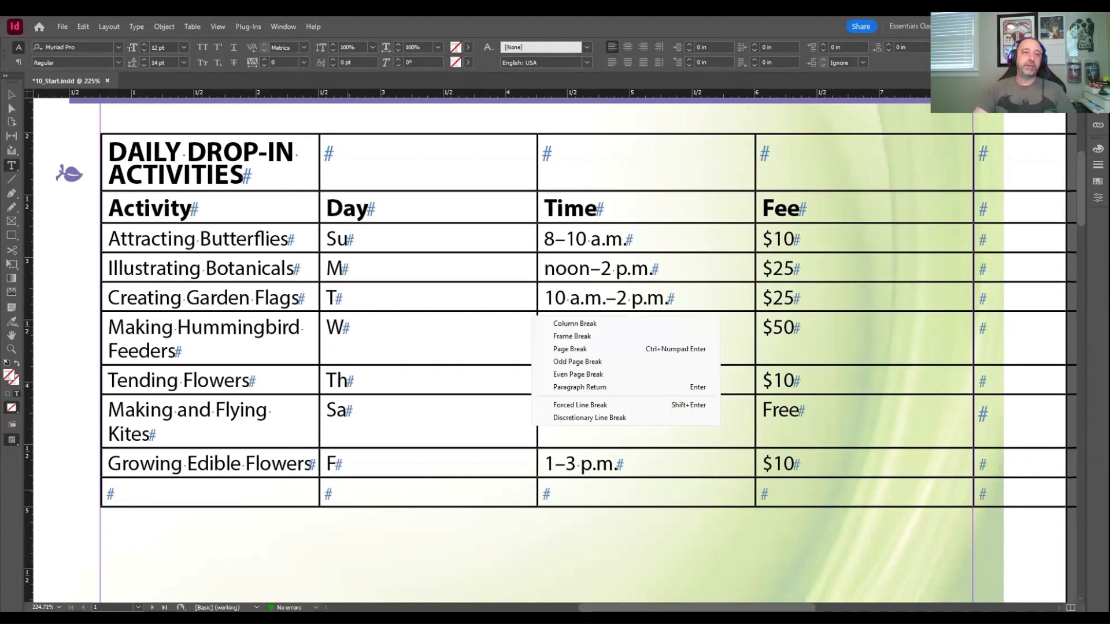
click(196, 27)
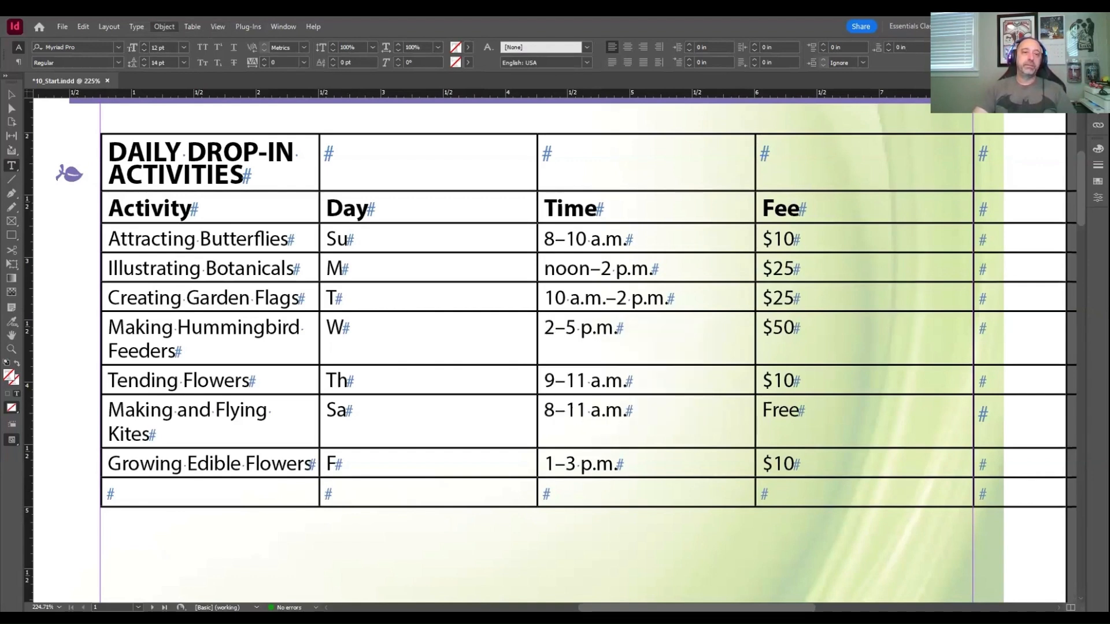
mouse_move(275, 126)
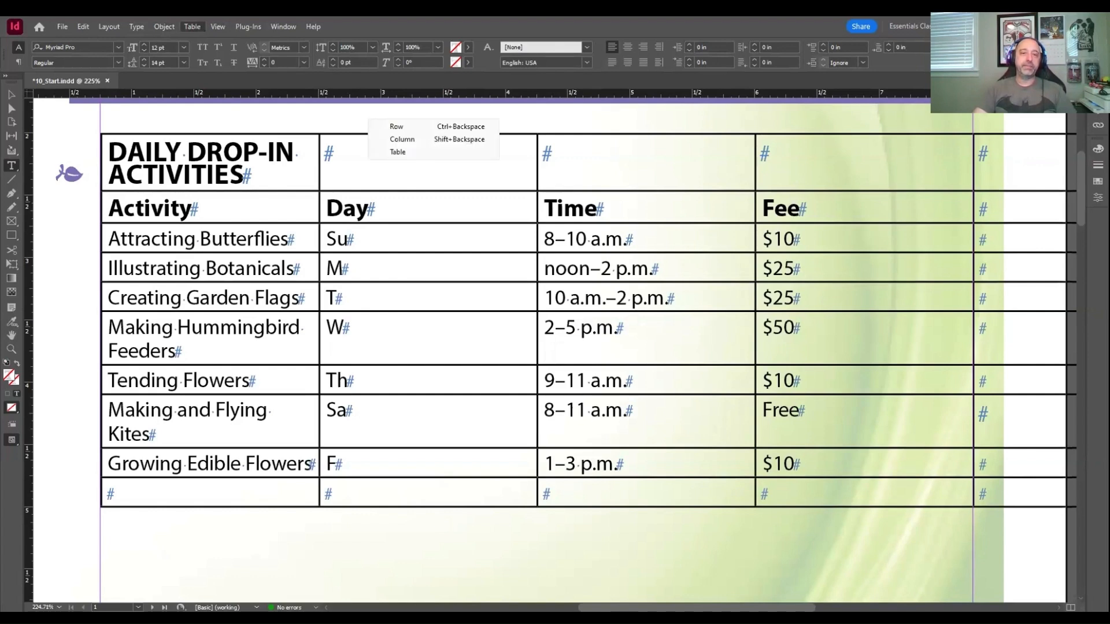
click(423, 127)
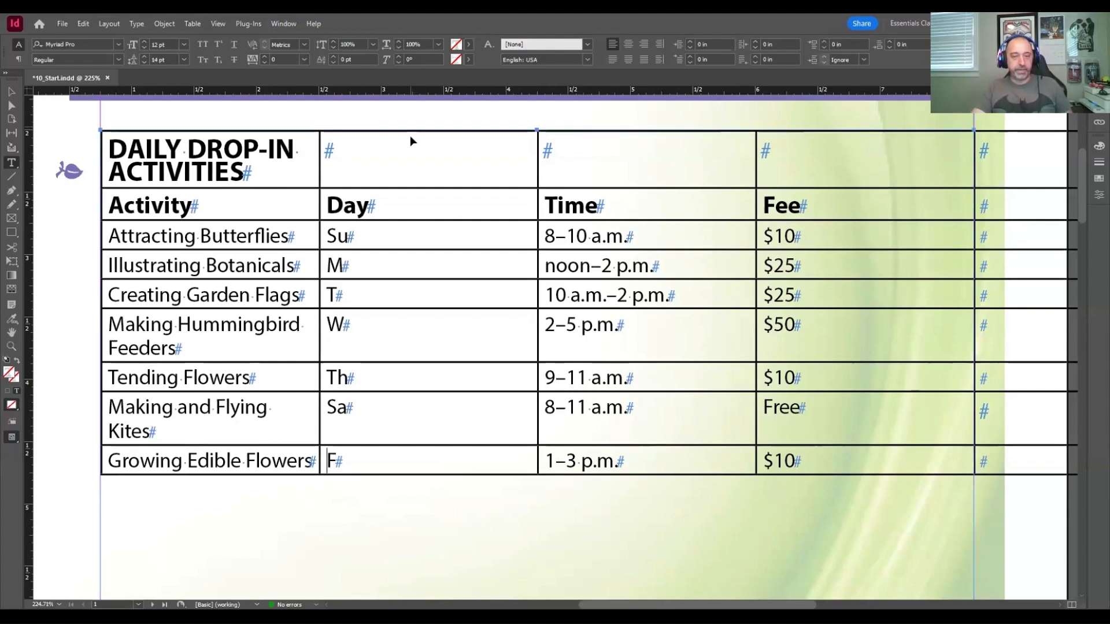
key(ctrl+z)
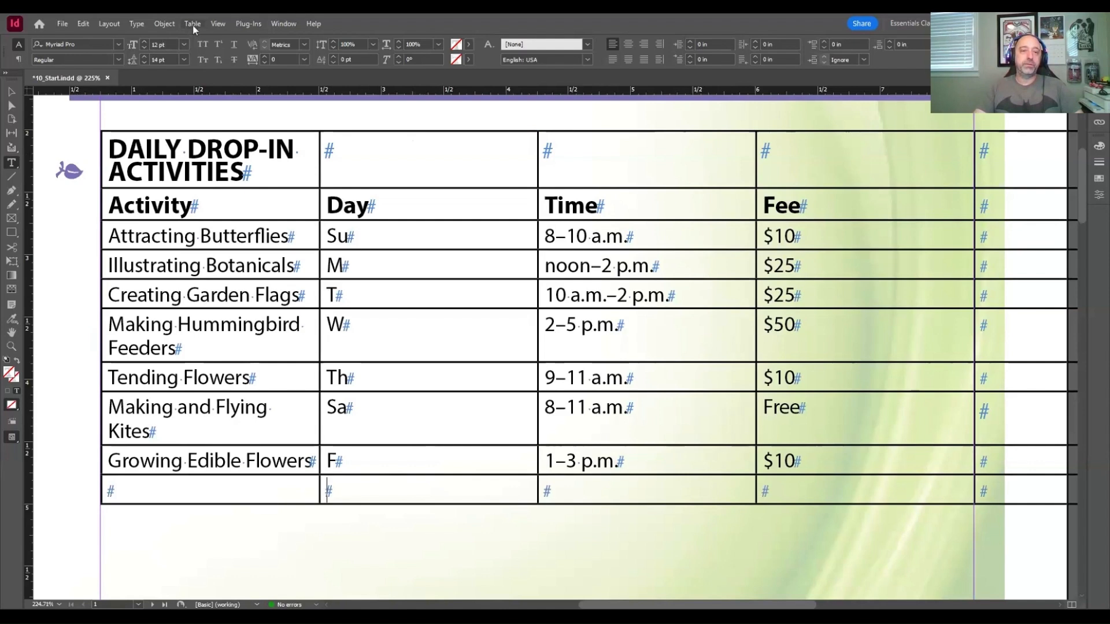
mouse_move(275, 126)
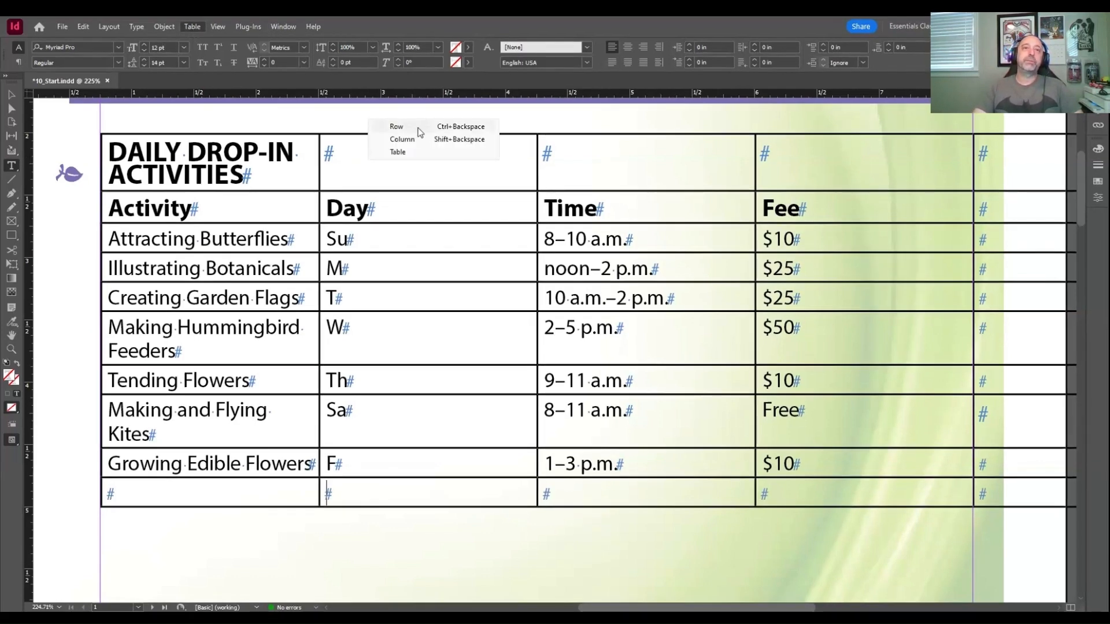
click(397, 127)
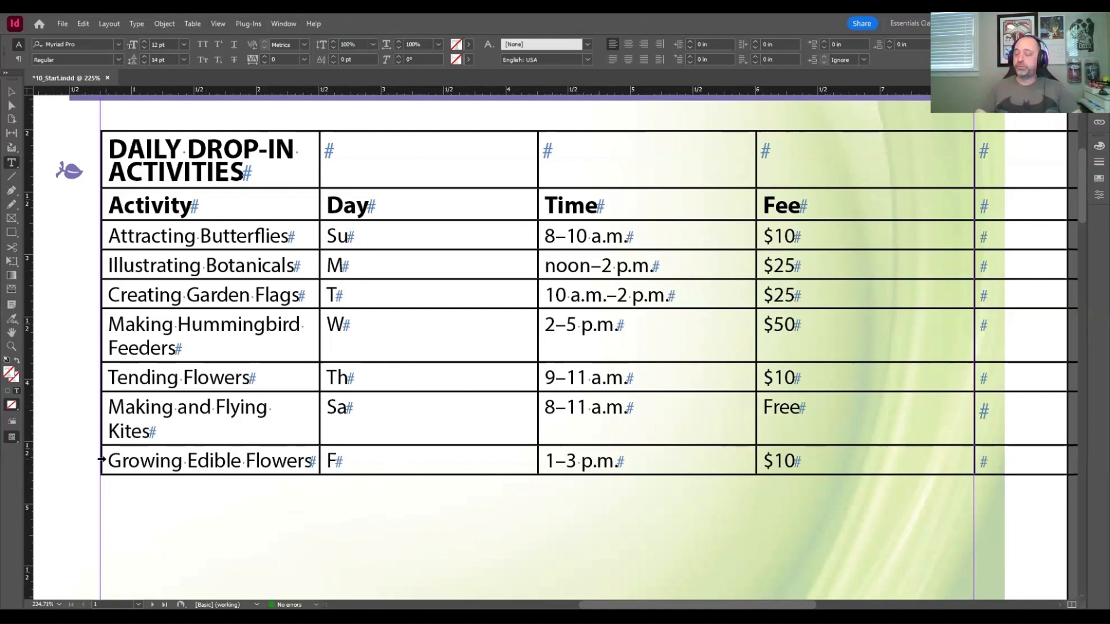
Move the Growing Edible Flowers row between the Tending Flowers row and the Making and Flying Kites row.
click(101, 461)
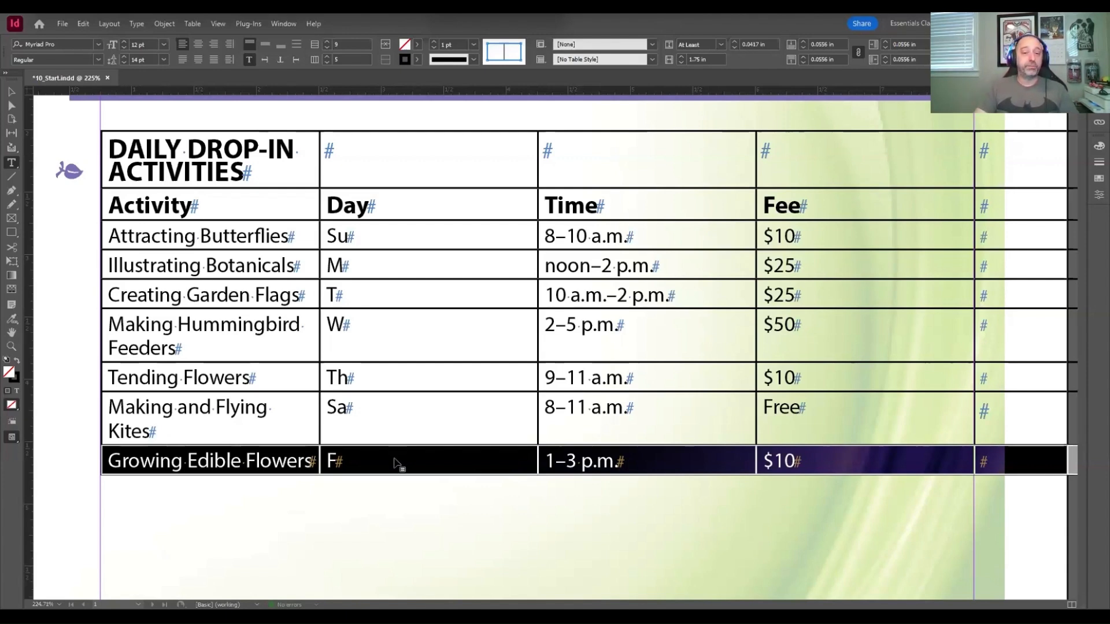
drag(394, 456, 387, 408)
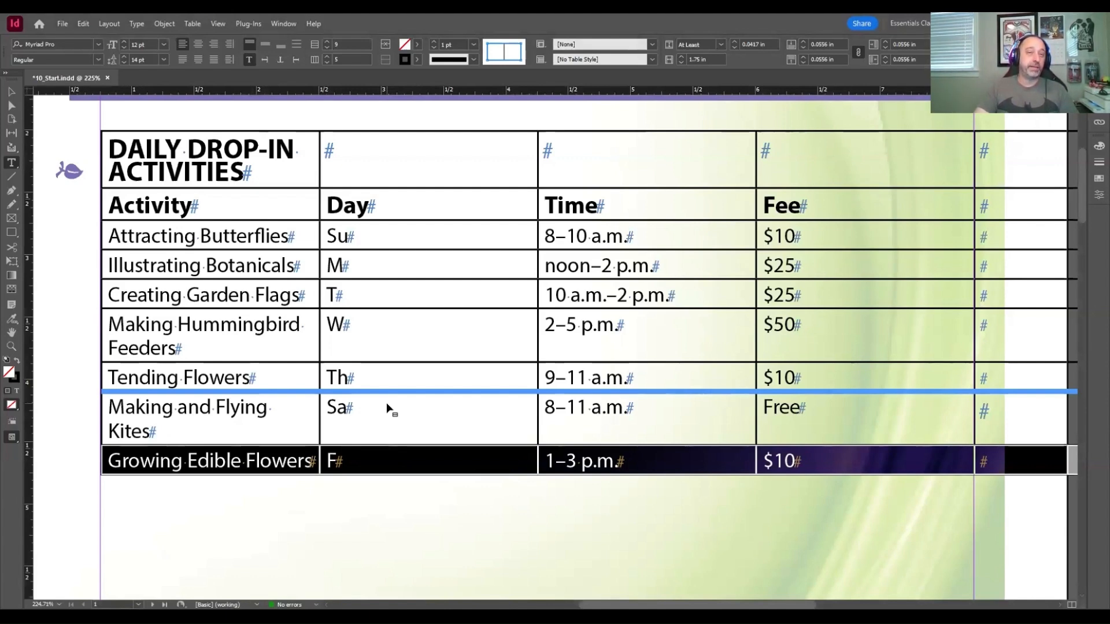
drag(386, 403, 383, 413)
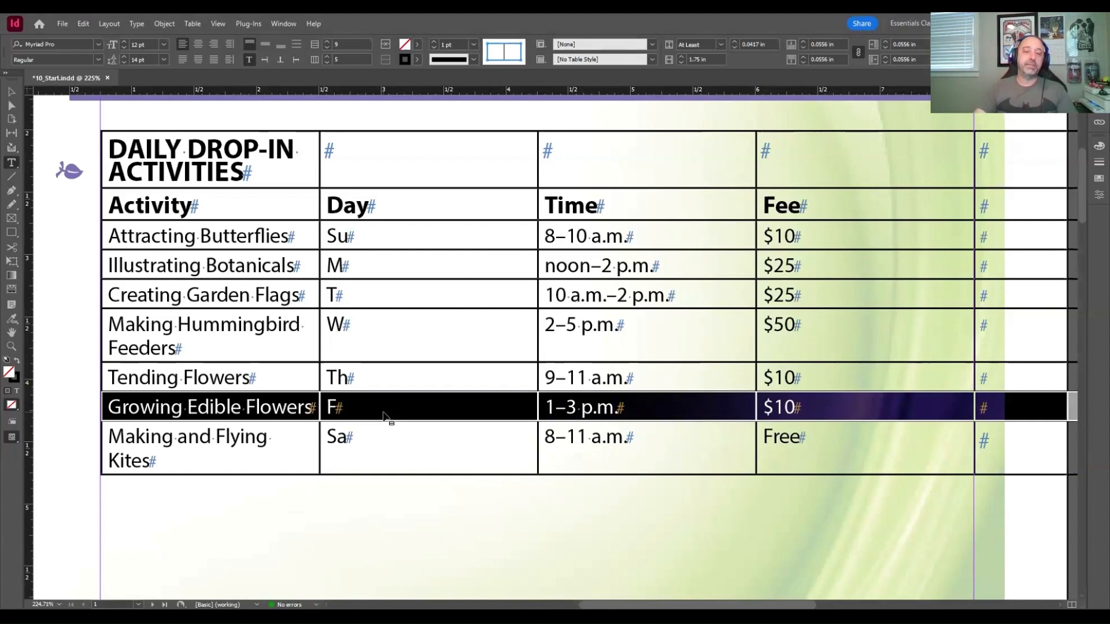
drag(383, 415, 384, 463)
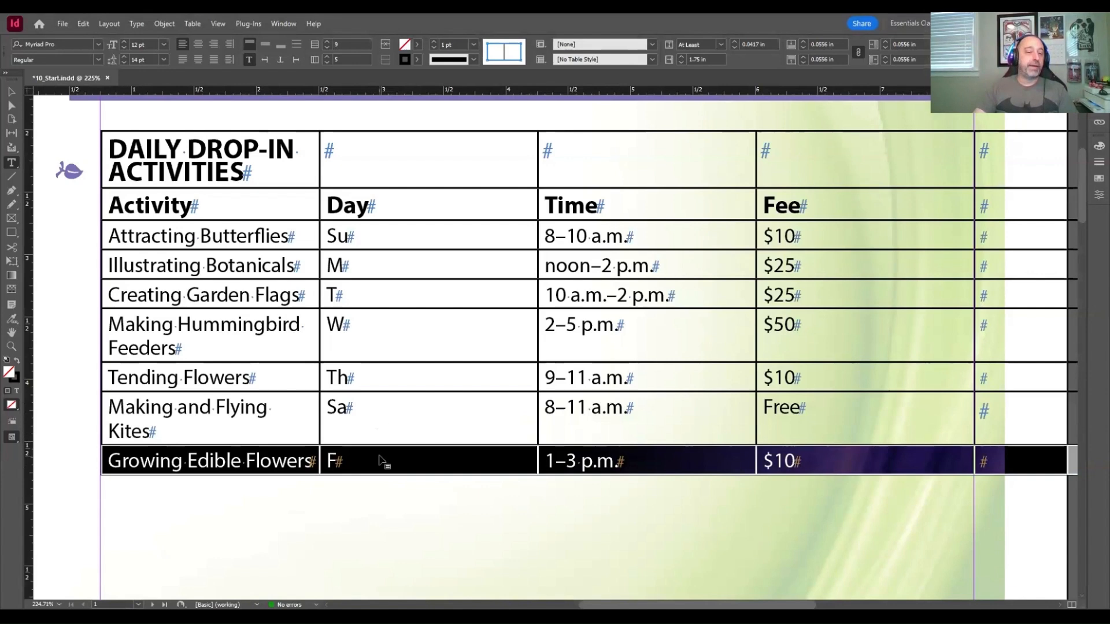
drag(380, 456, 383, 420)
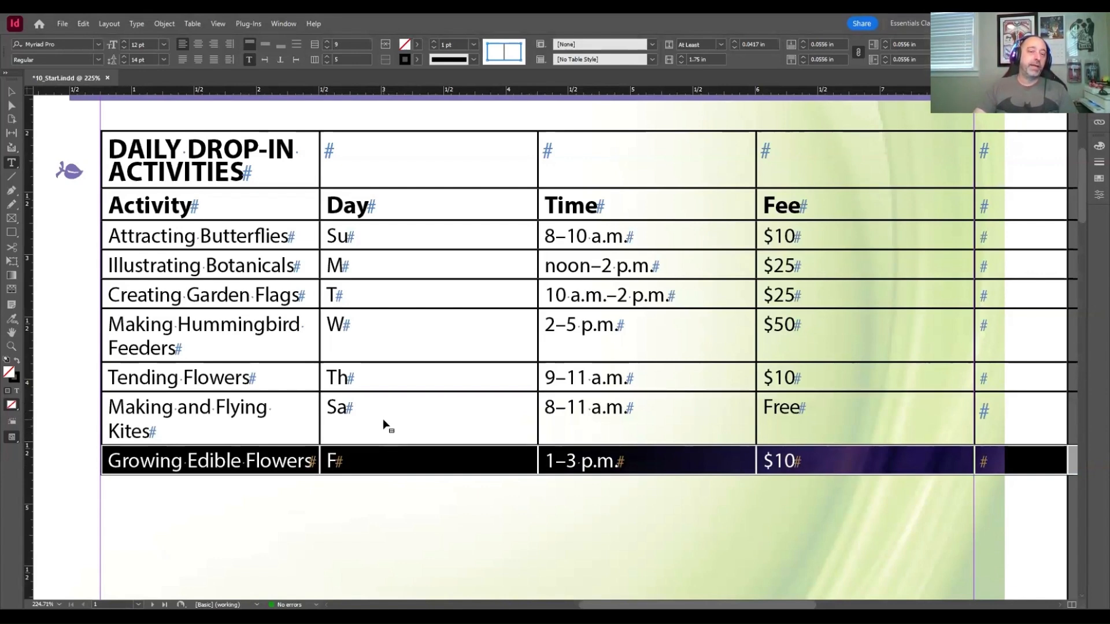
drag(383, 420, 383, 418)
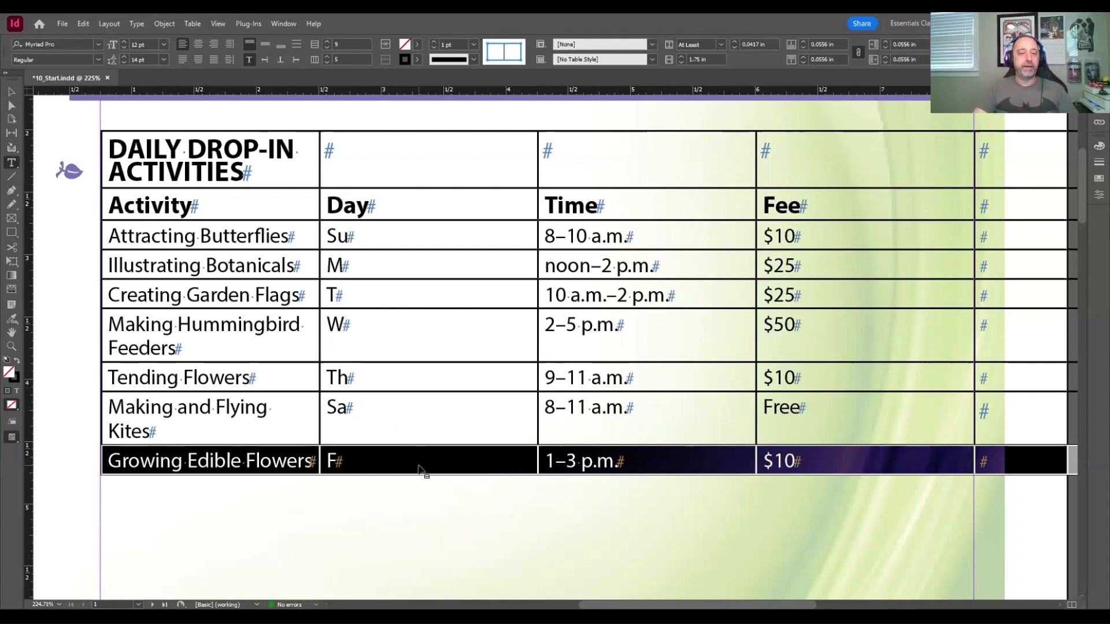
drag(419, 467, 408, 399)
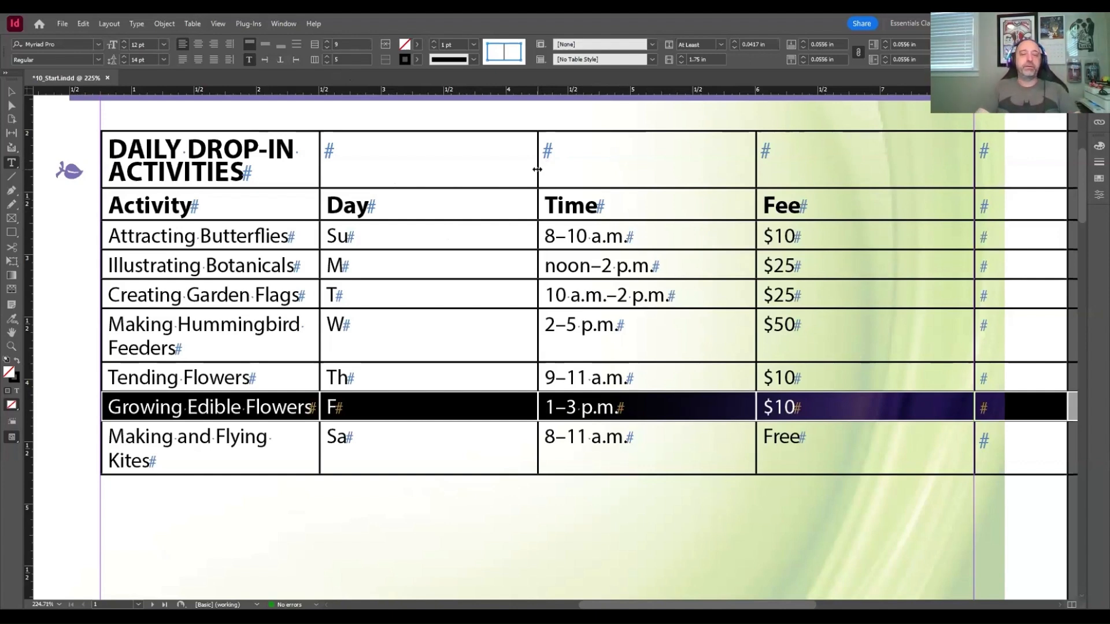
Try narrowing the Day column by moving its right border inward, and undo the resize.
drag(537, 168, 431, 167)
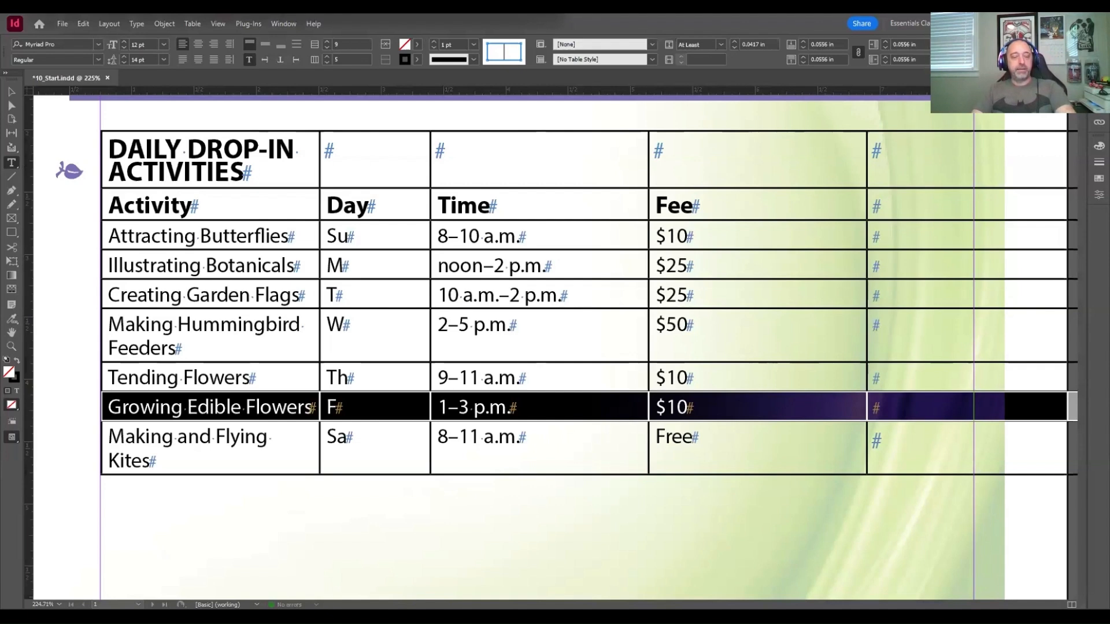
click(89, 137)
key(ctrl+z)
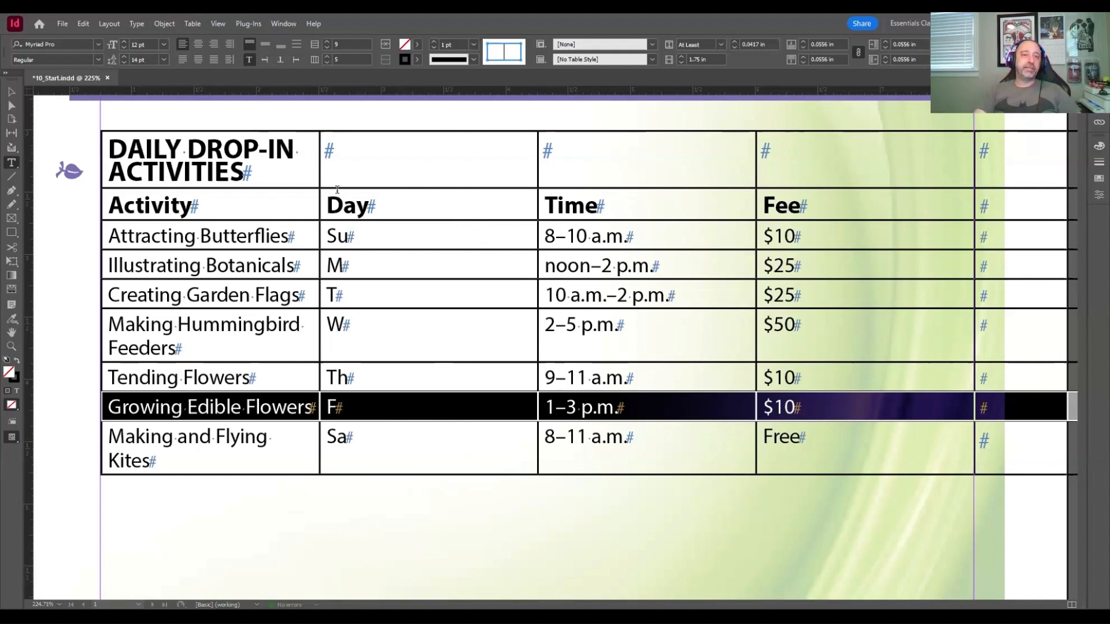
Widen the Activity column so the table title fits on one line, and narrow the other columns so the table ends at the right margin.
drag(319, 163, 442, 160)
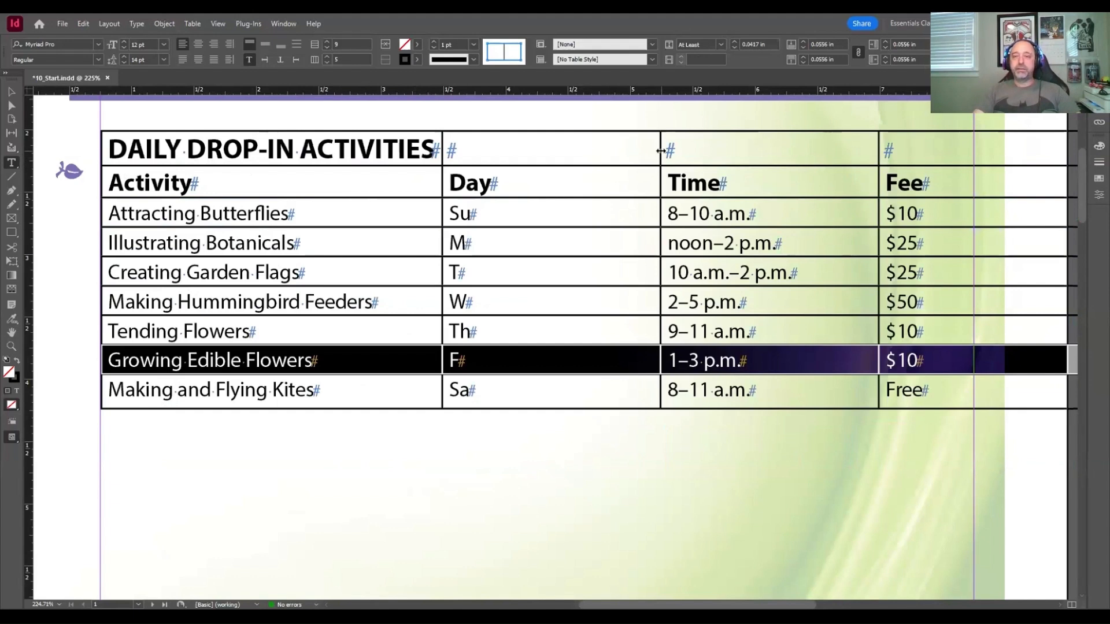
drag(661, 150, 538, 153)
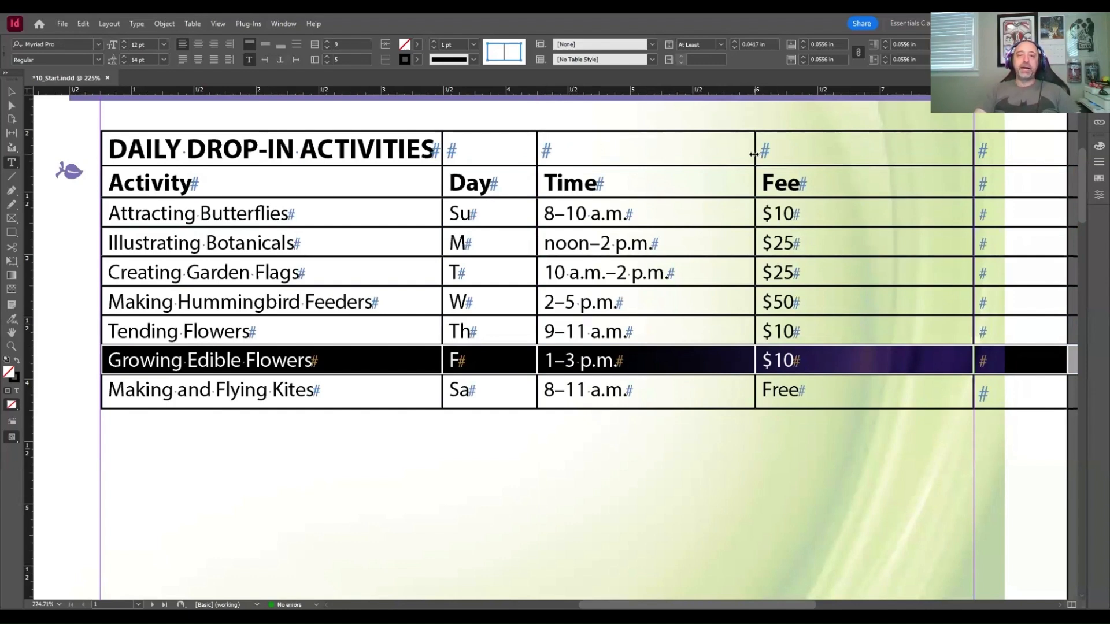
drag(755, 154, 692, 151)
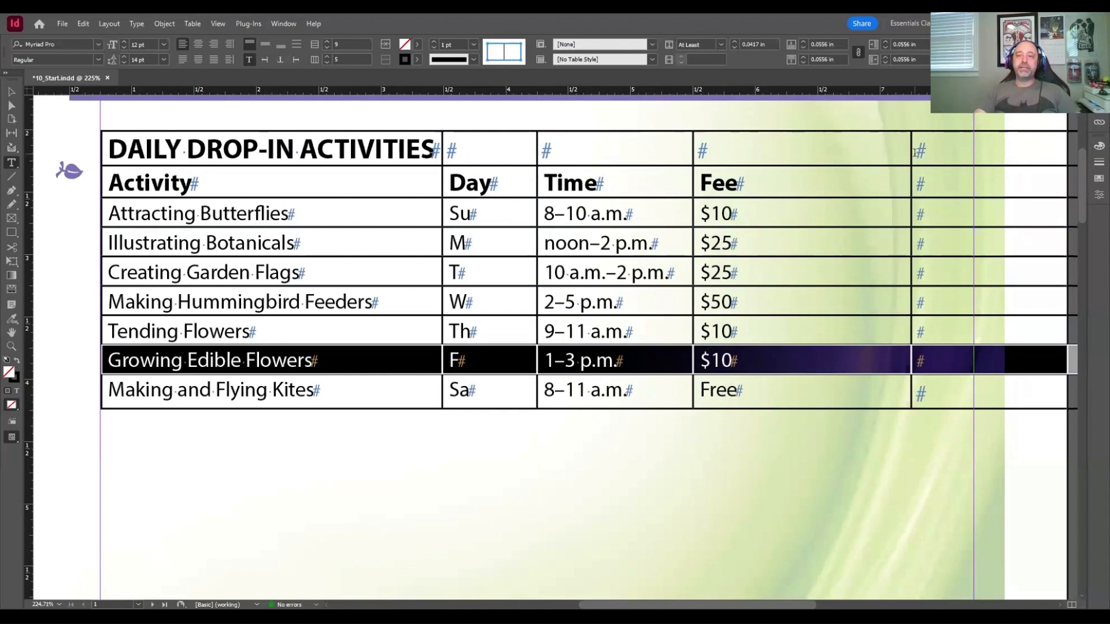
drag(909, 153, 906, 154)
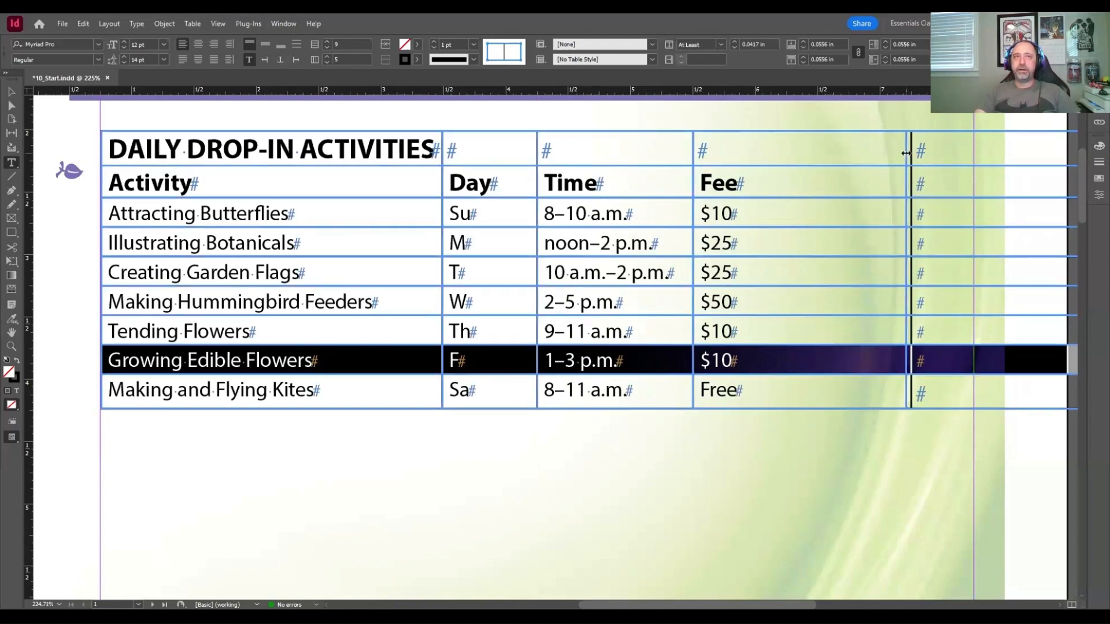
drag(906, 153, 786, 156)
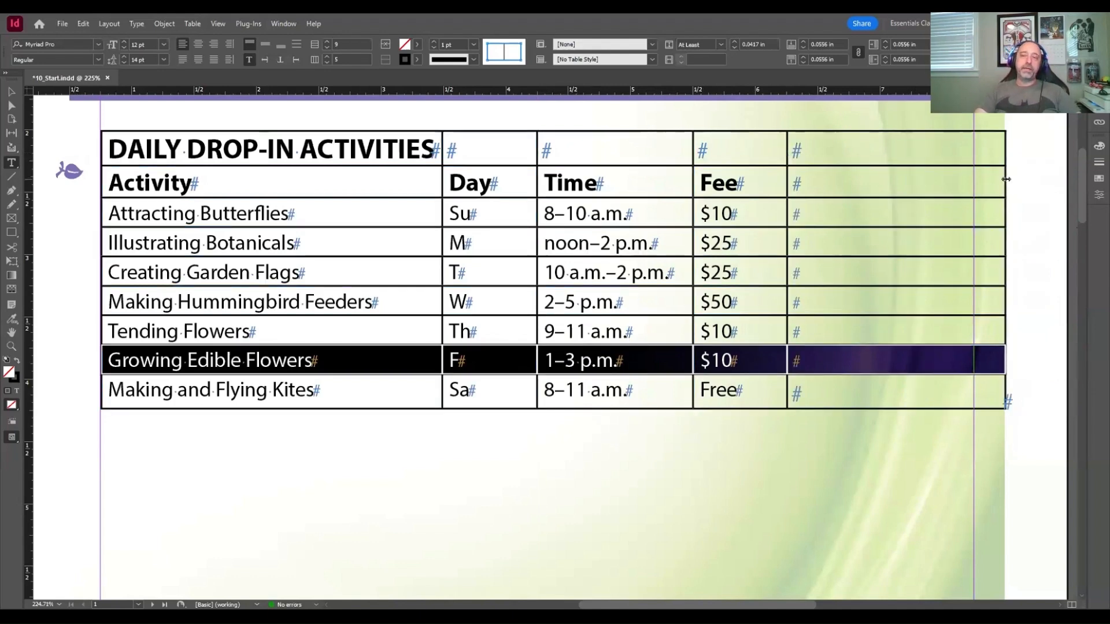
drag(1009, 177, 974, 178)
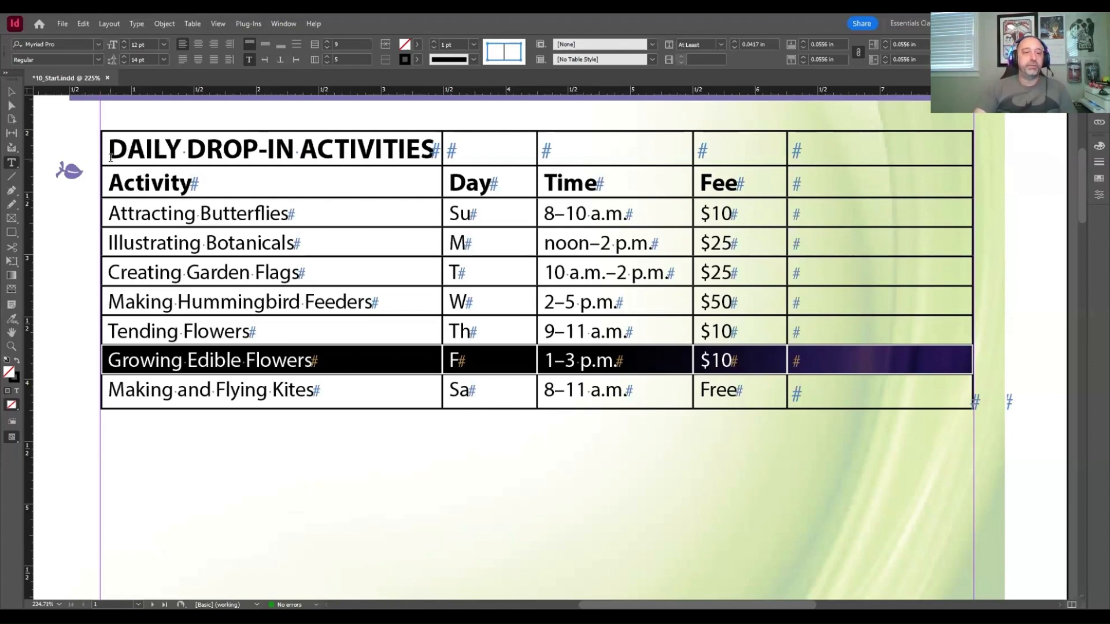
drag(111, 157, 892, 407)
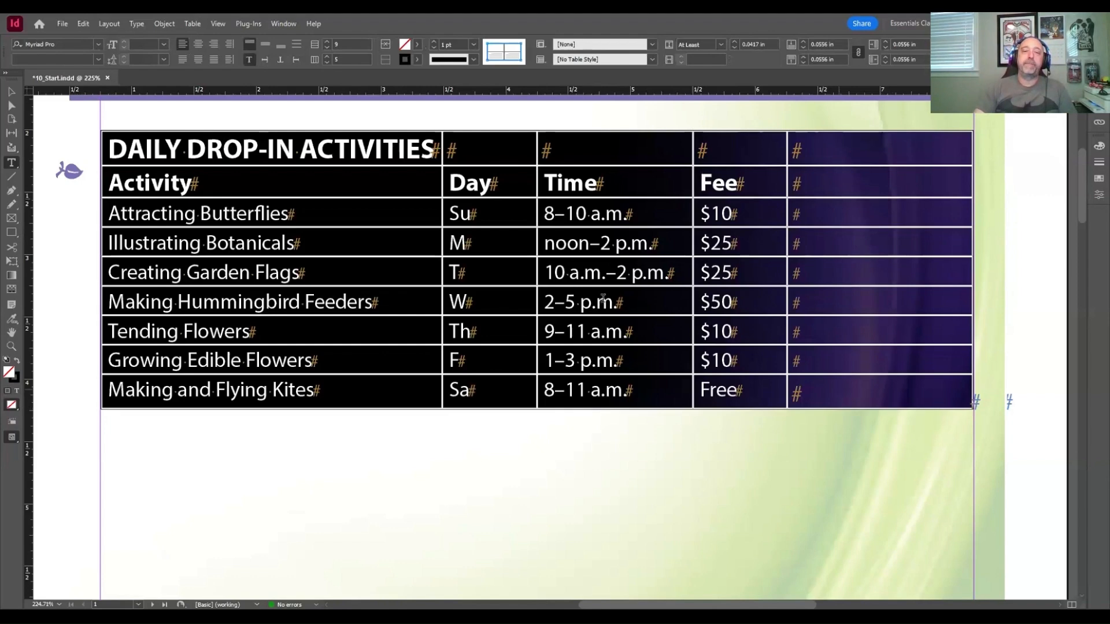
click(177, 152)
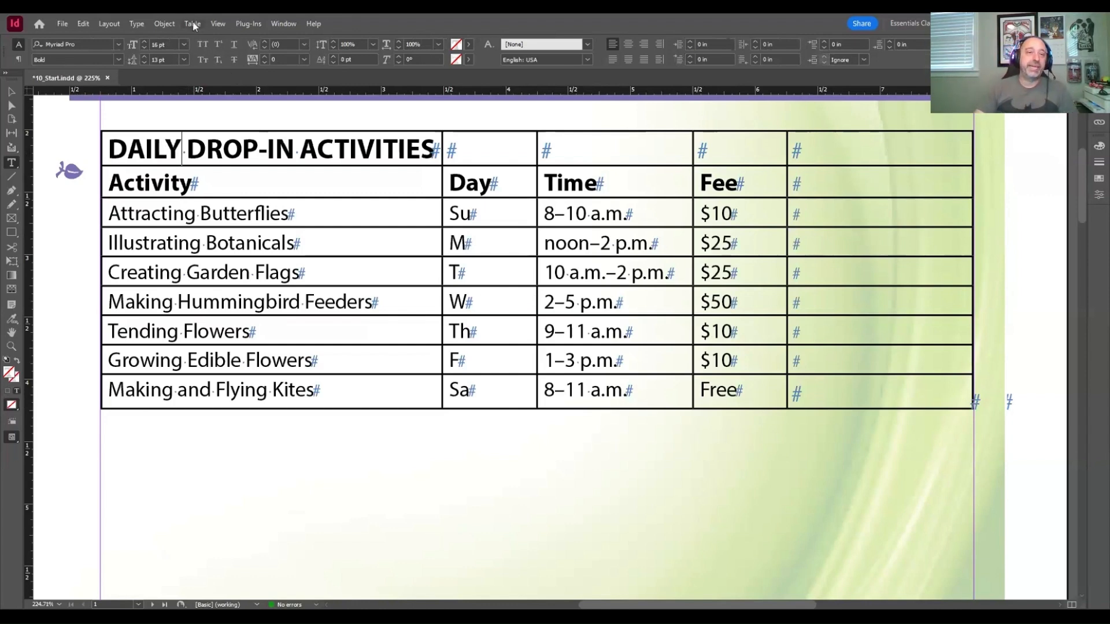
mouse_move(271, 139)
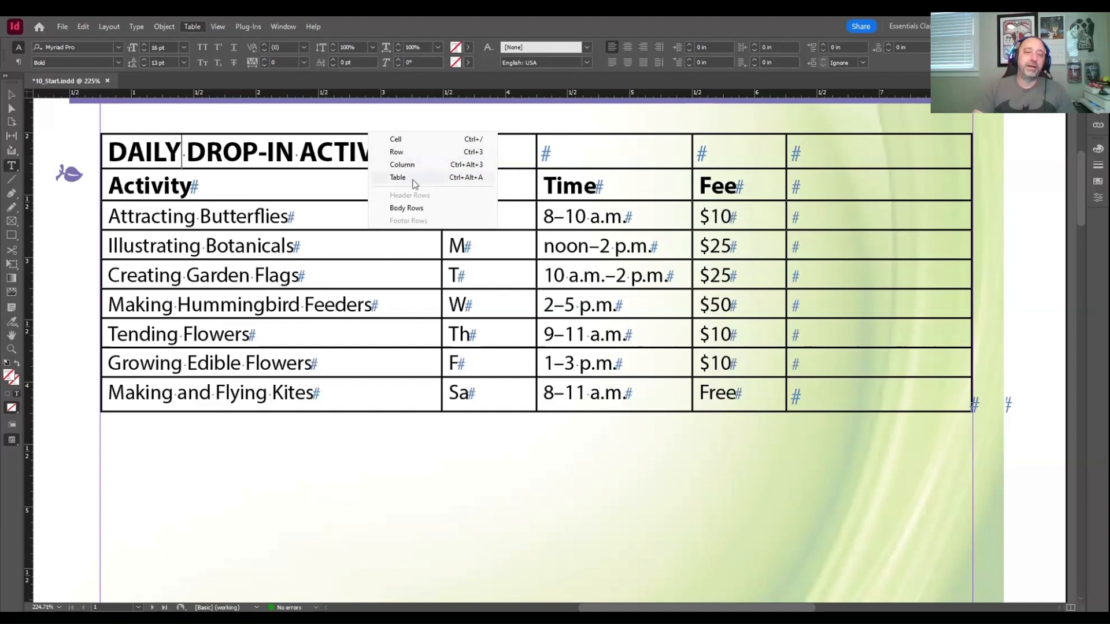
click(105, 128)
click(110, 137)
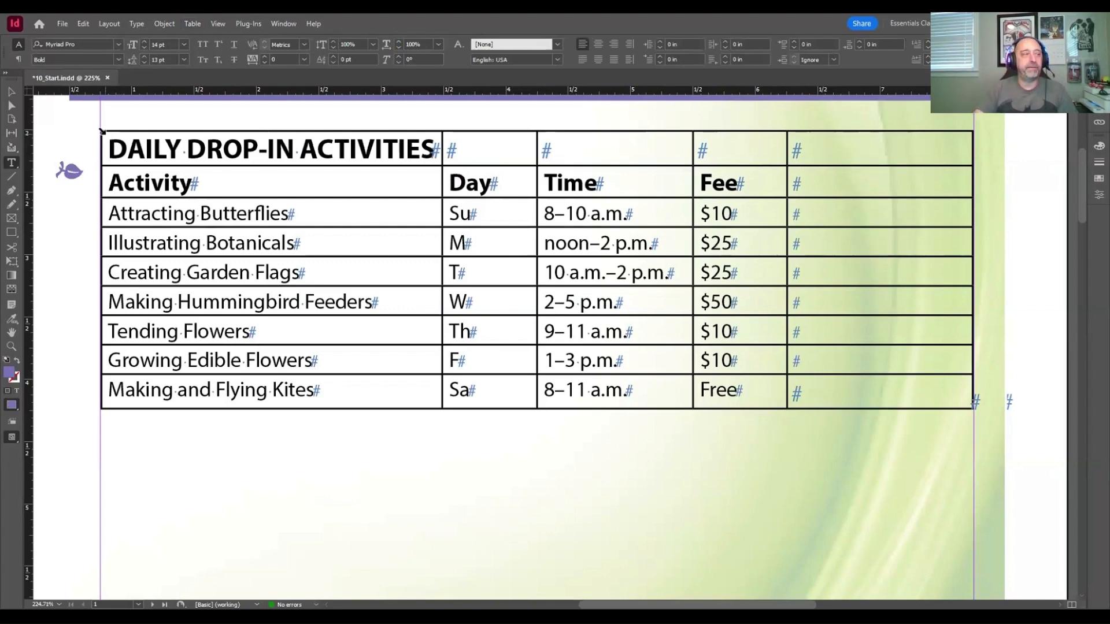
Select the entire table and set all four cell insets to 0.125 in.
click(102, 132)
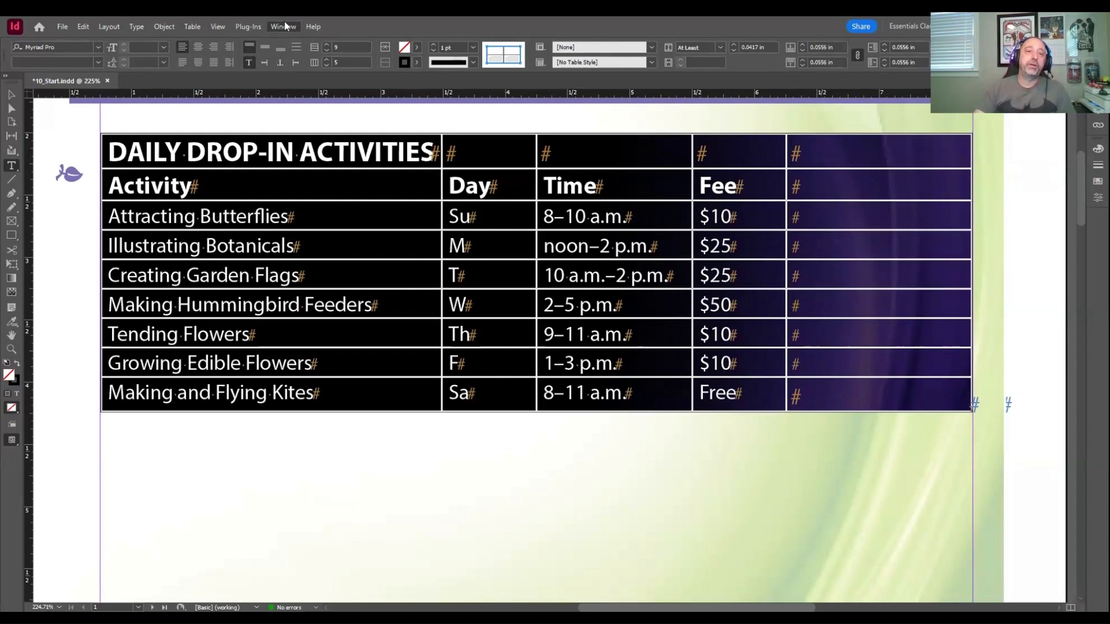
mouse_move(363, 363)
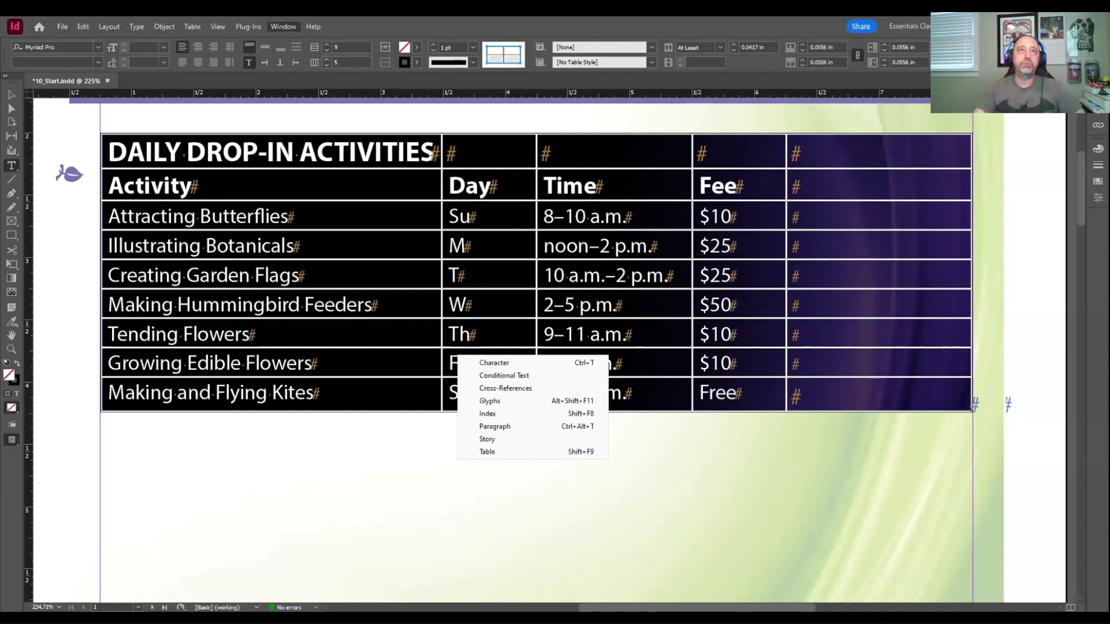
click(512, 453)
drag(890, 141, 457, 198)
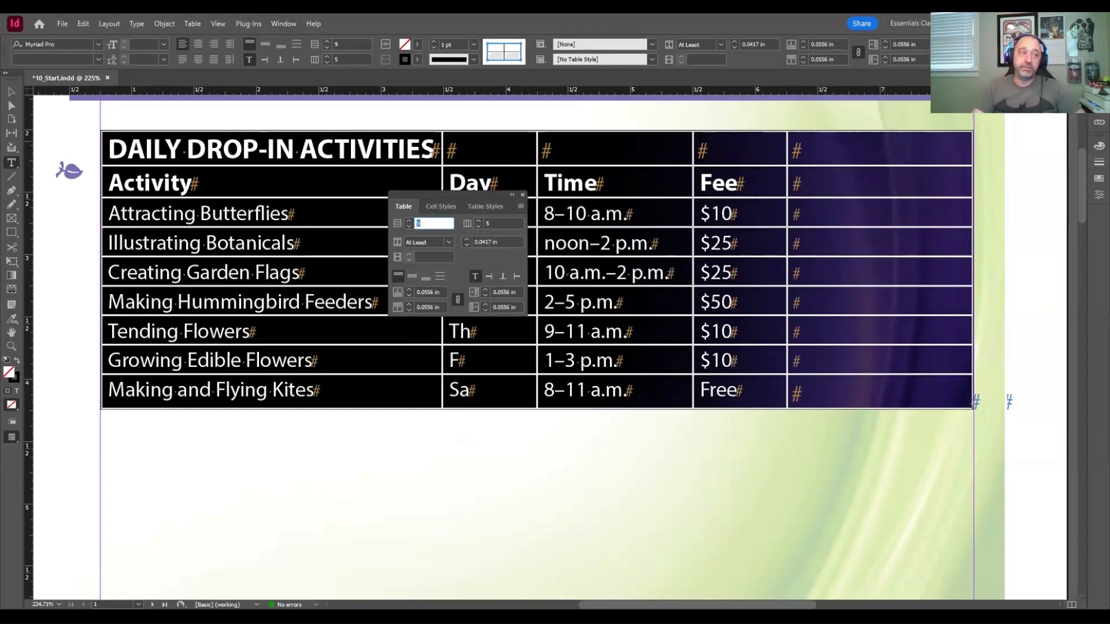
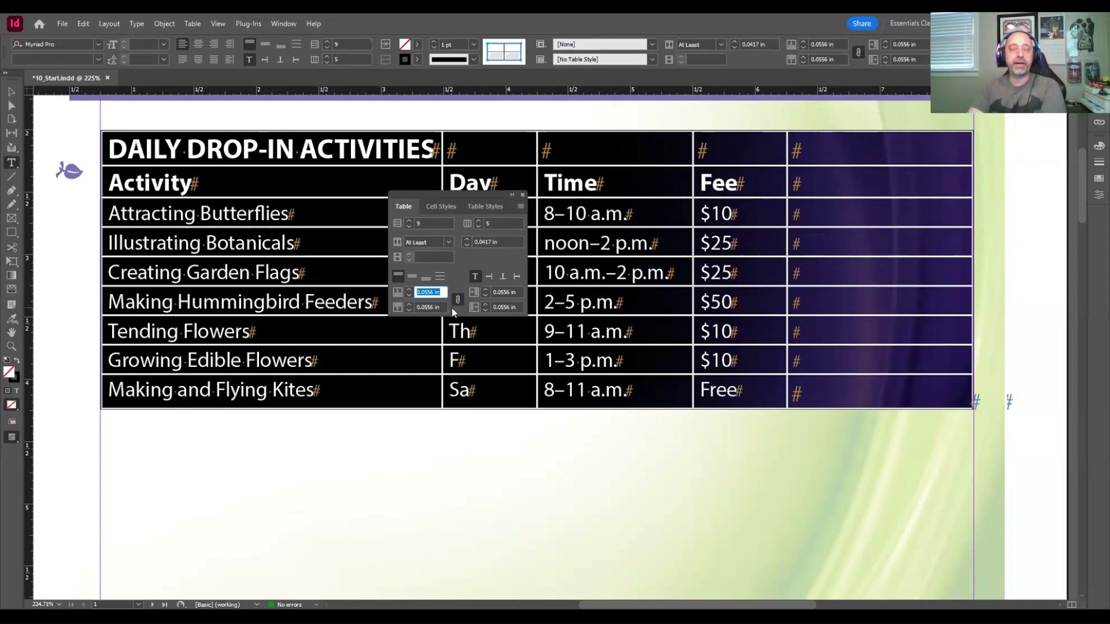
text(.125)
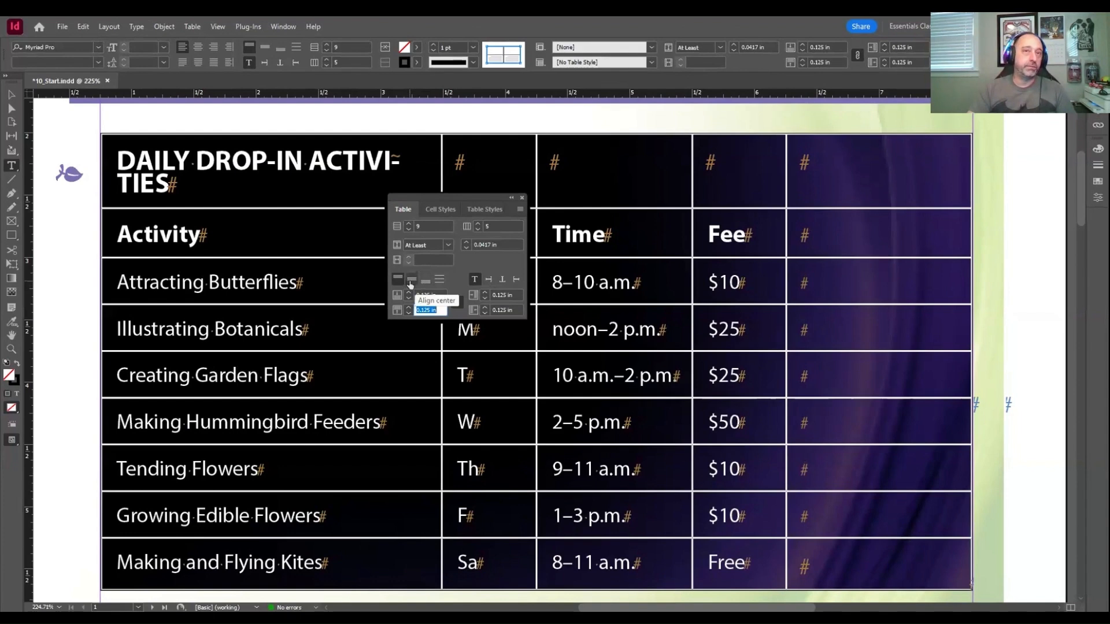
Vertically center the text in all table cells, close the floating Table panel and deselect the cells.
click(411, 284)
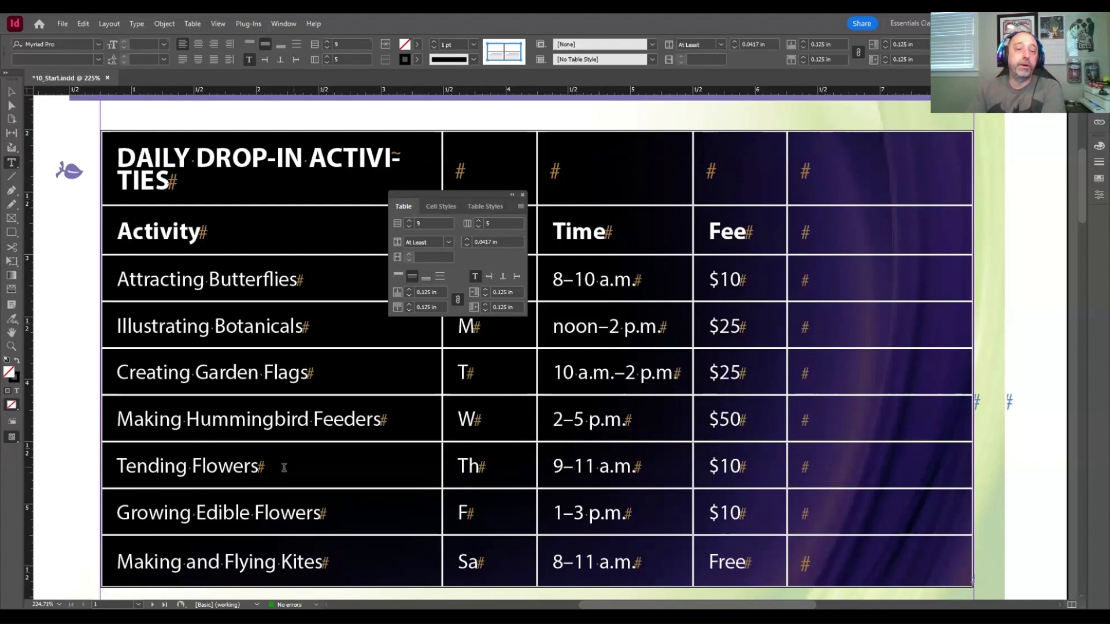
click(427, 278)
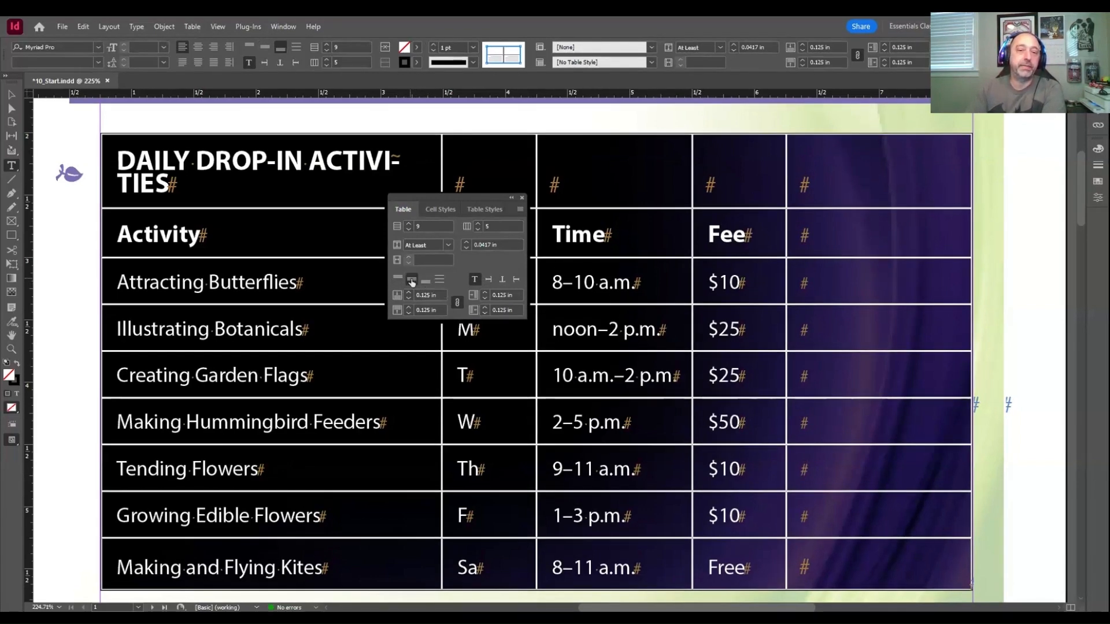
click(412, 280)
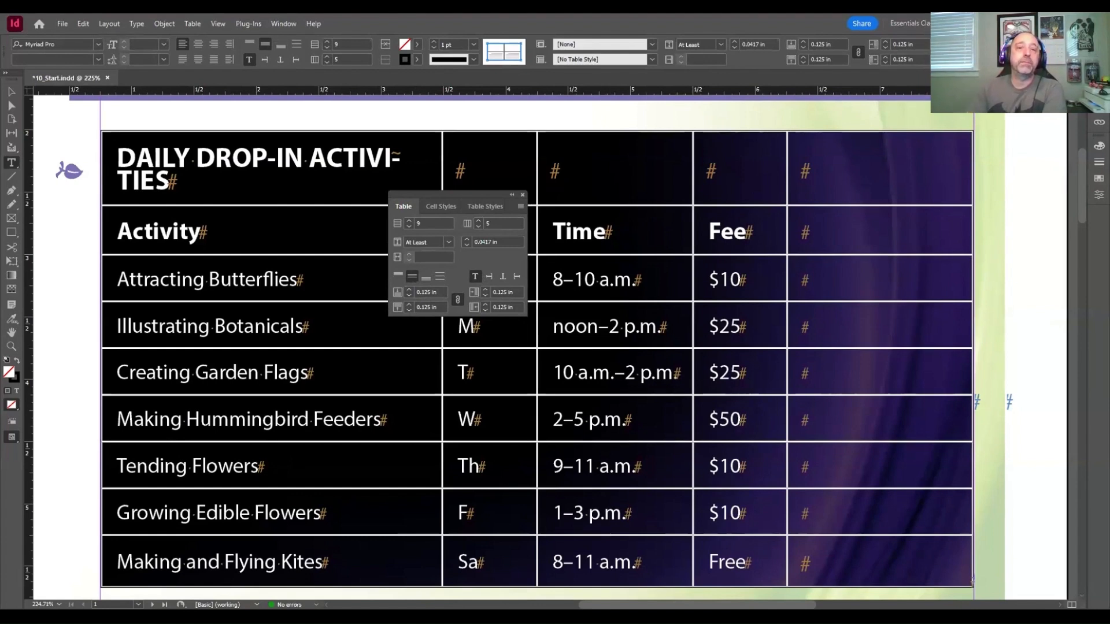
click(523, 198)
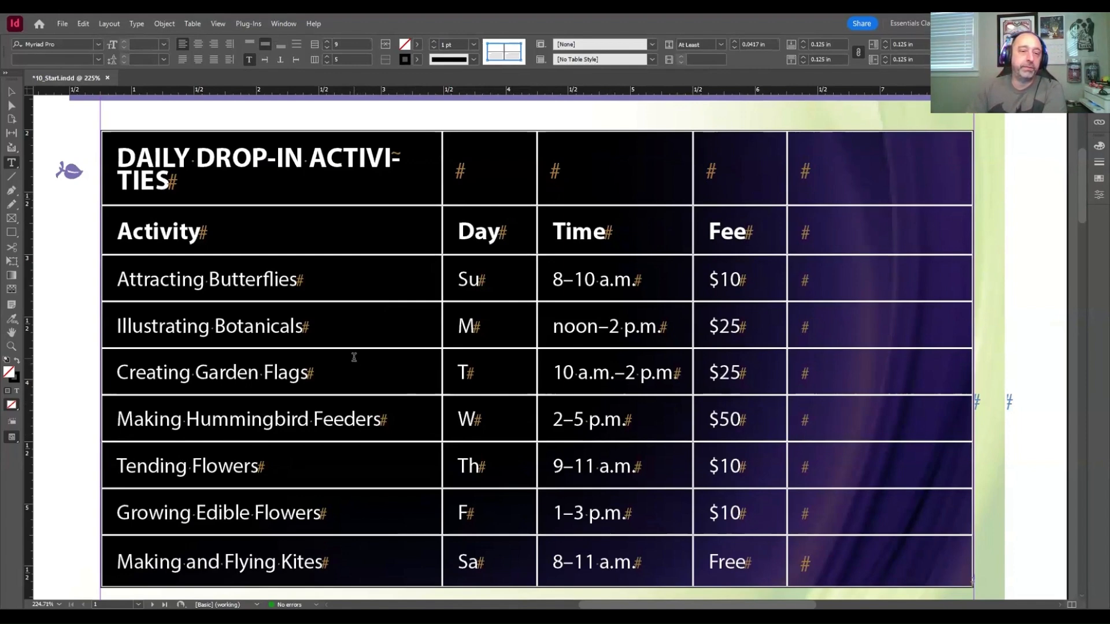
click(257, 287)
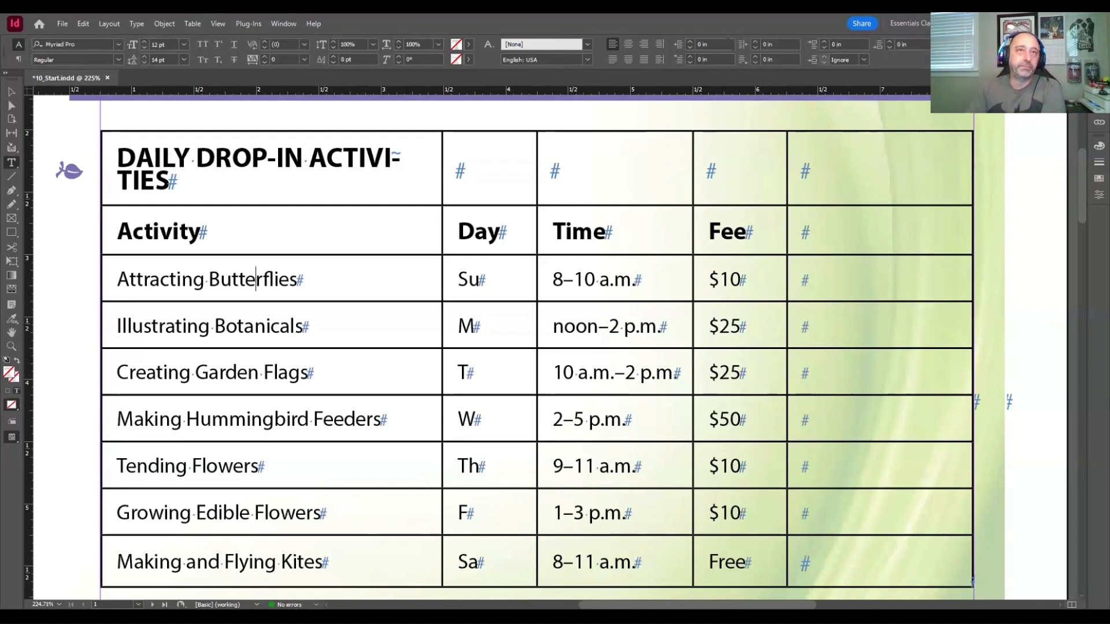
click(364, 326)
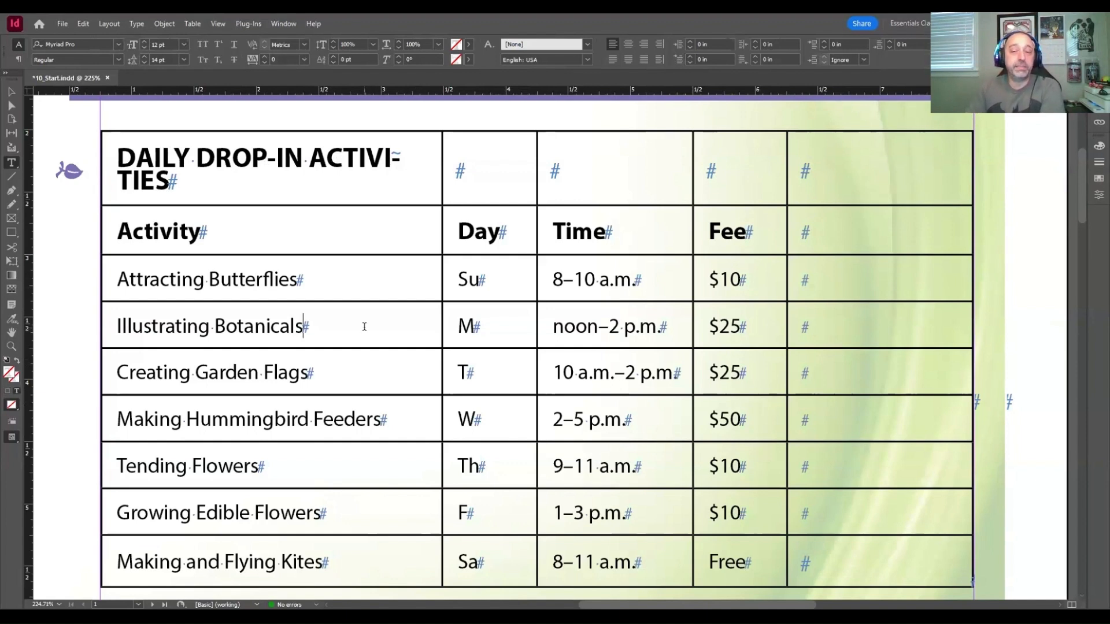
Try merging all five cells of the title row, and undo the merge.
drag(1085, 204, 1084, 208)
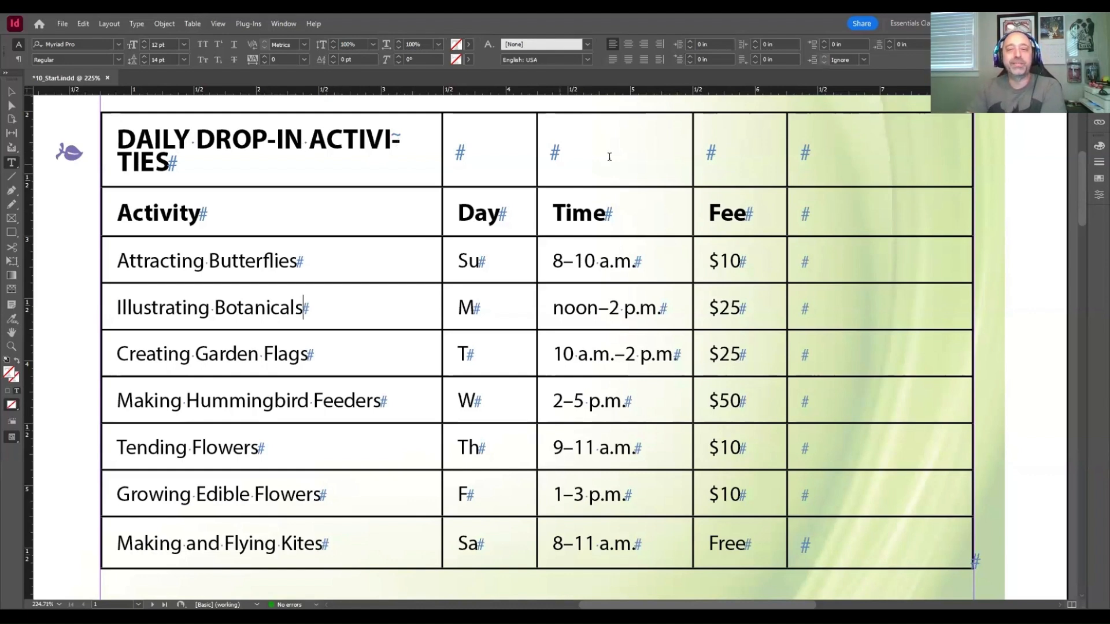
drag(283, 164, 821, 153)
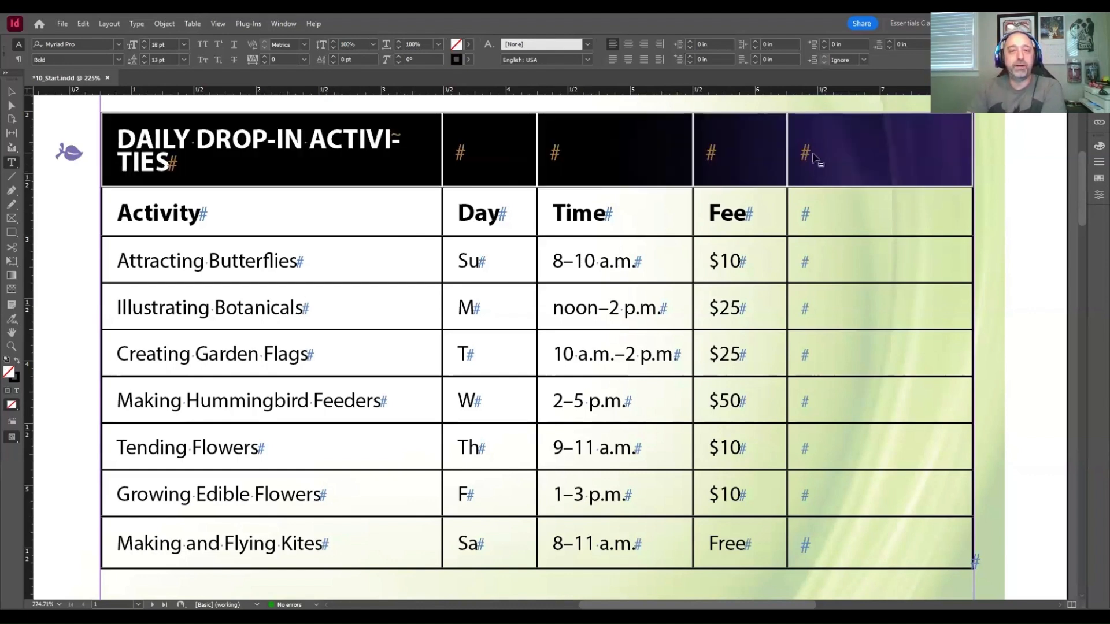
click(406, 160)
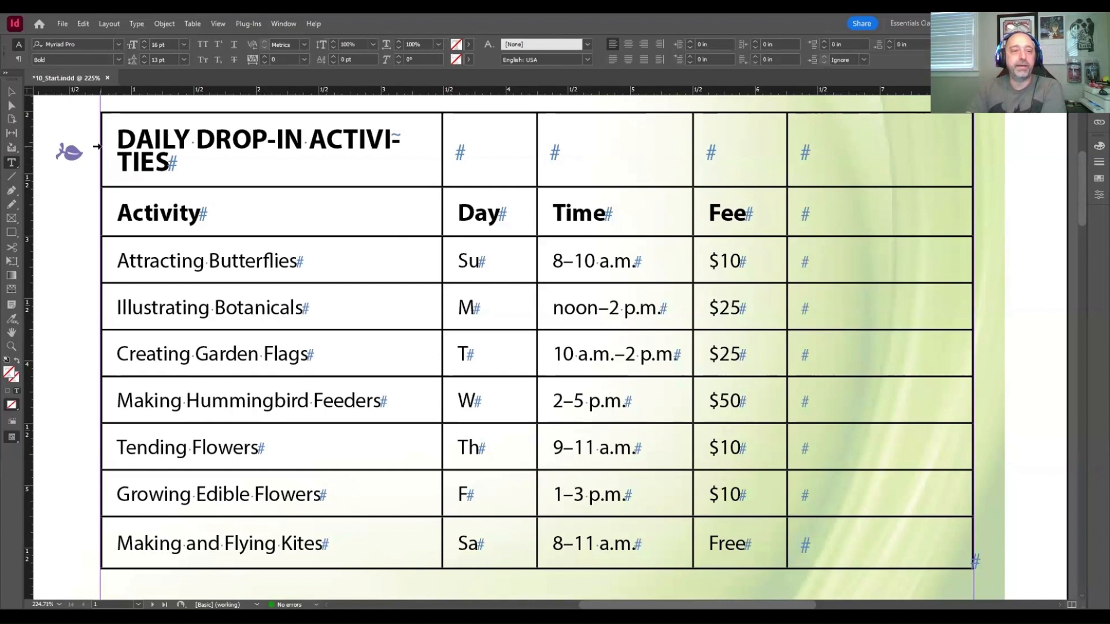
click(97, 153)
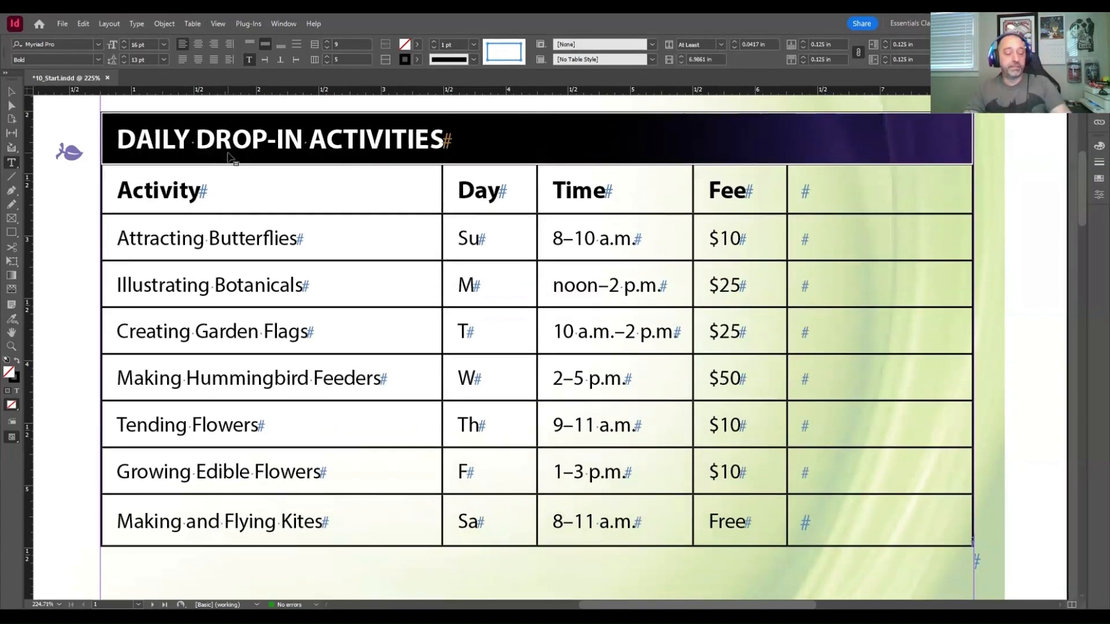
key(z)
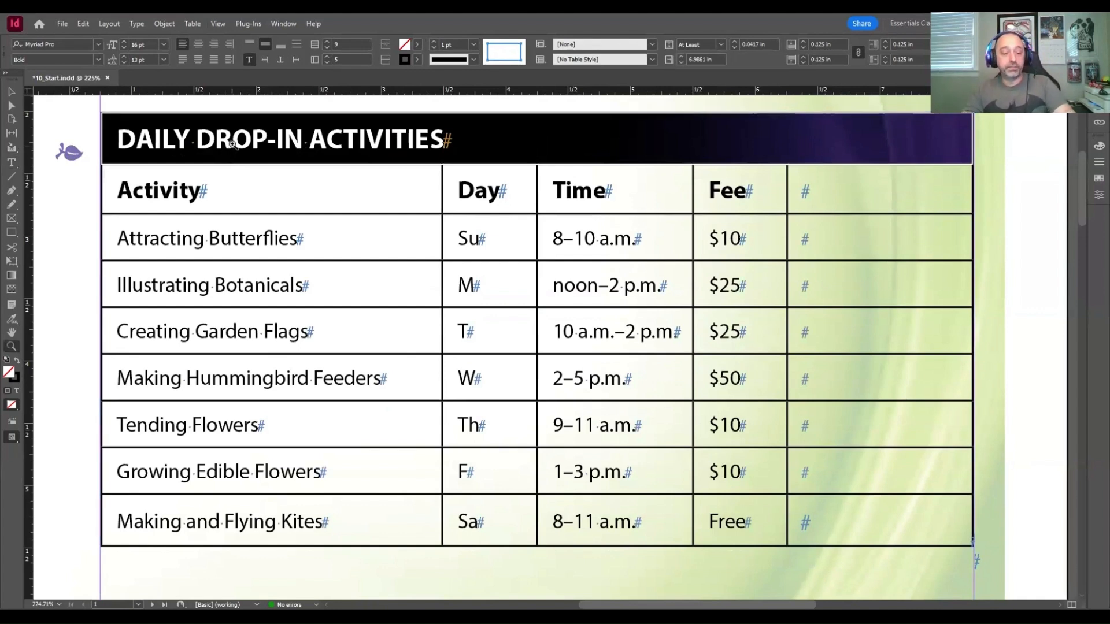
key(ctrl+z)
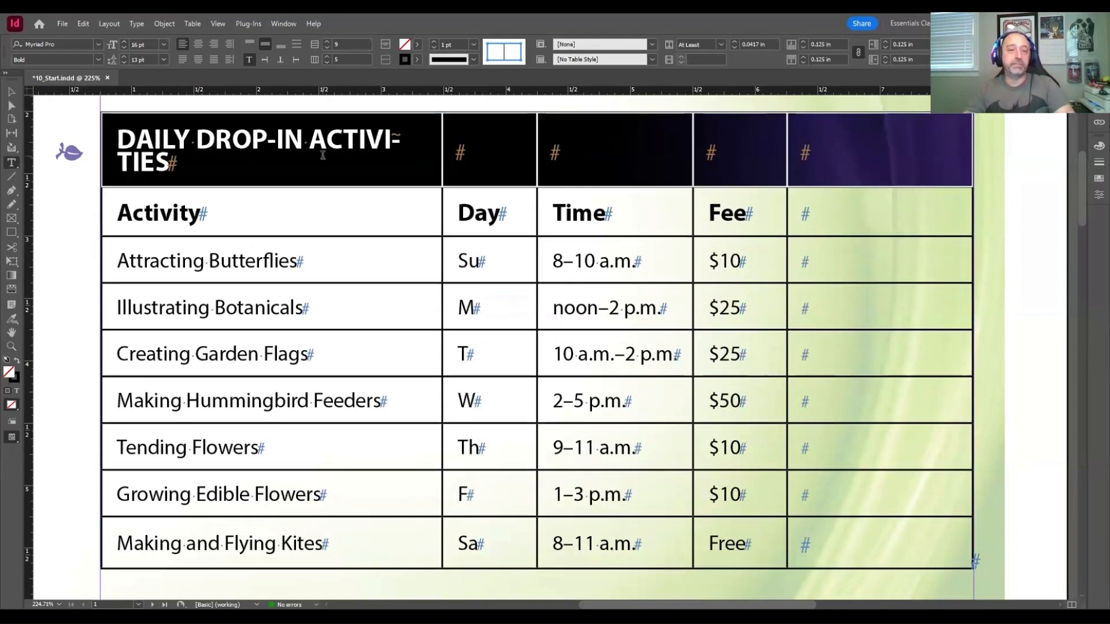
Try merging only the first four cells of the title row, and undo the merge.
drag(327, 162, 728, 157)
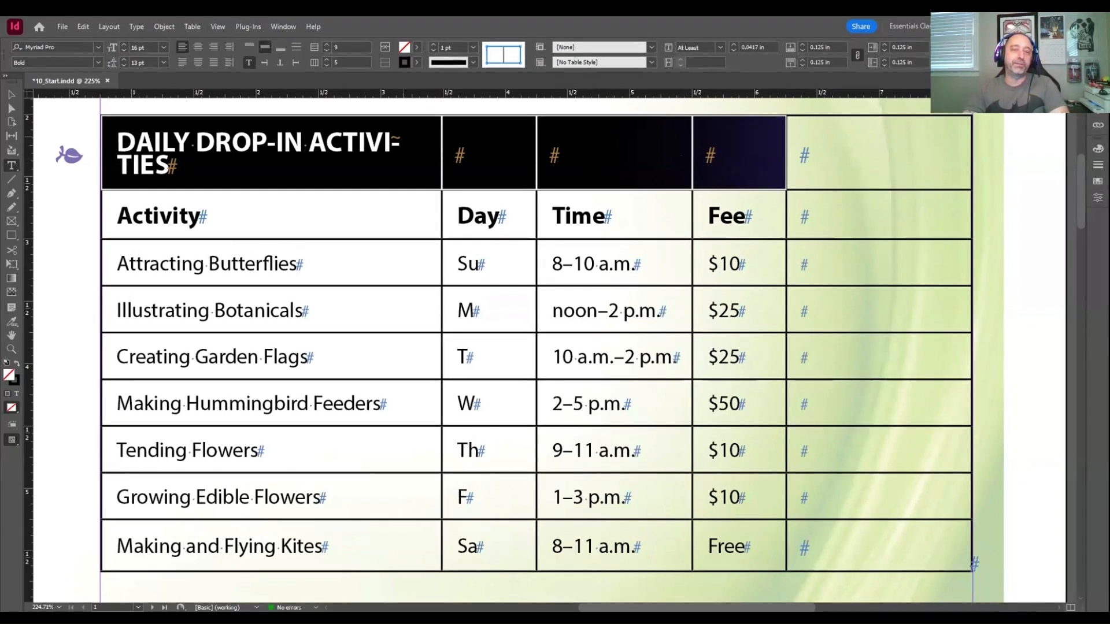
click(385, 47)
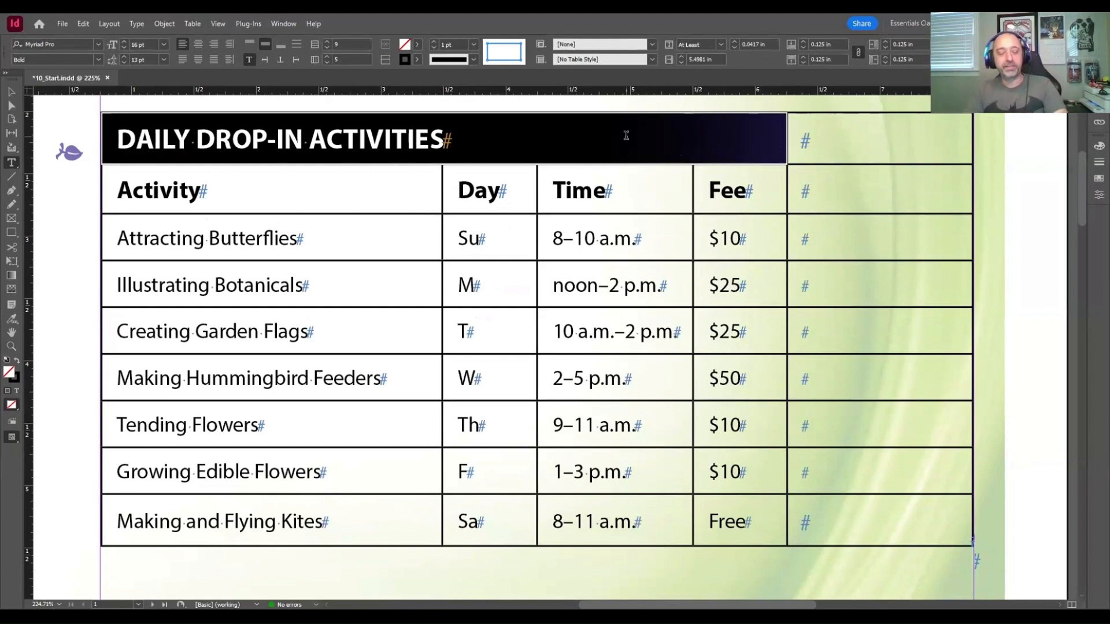
click(646, 179)
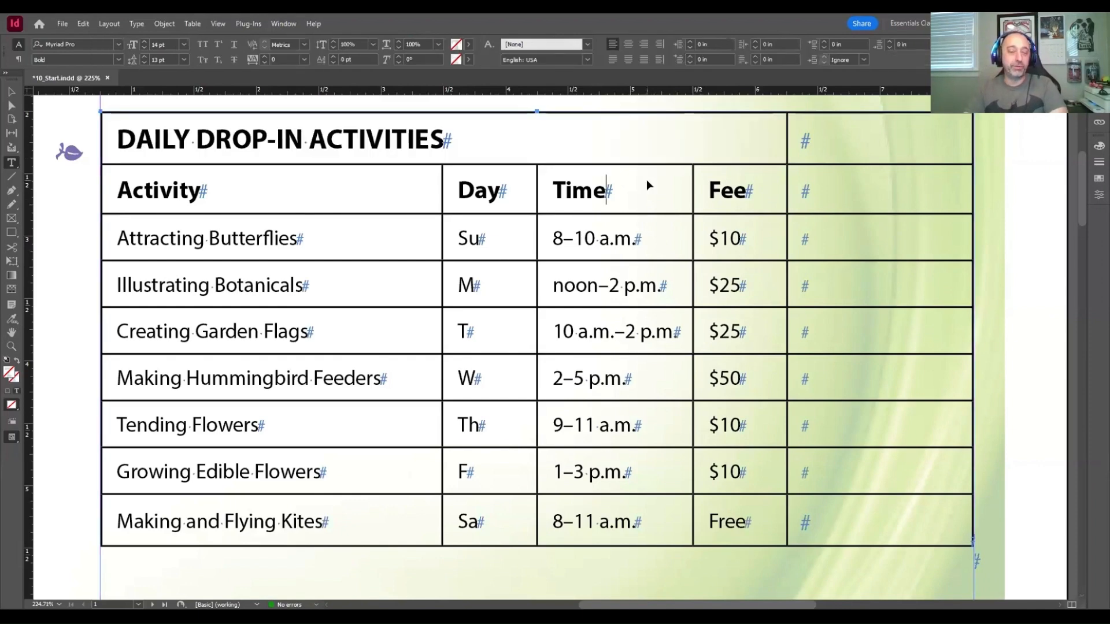
key(ctrl+z)
Merge all five cells of the DAILY DROP-IN ACTIVITIES row into one cell spanning the table.
drag(809, 155, 368, 168)
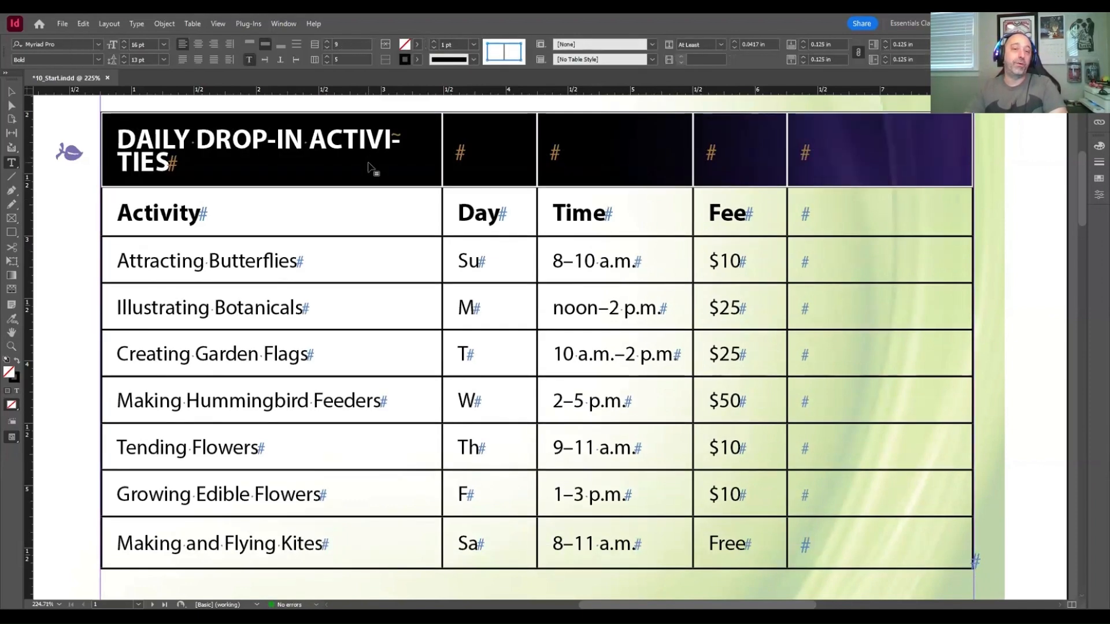
click(409, 243)
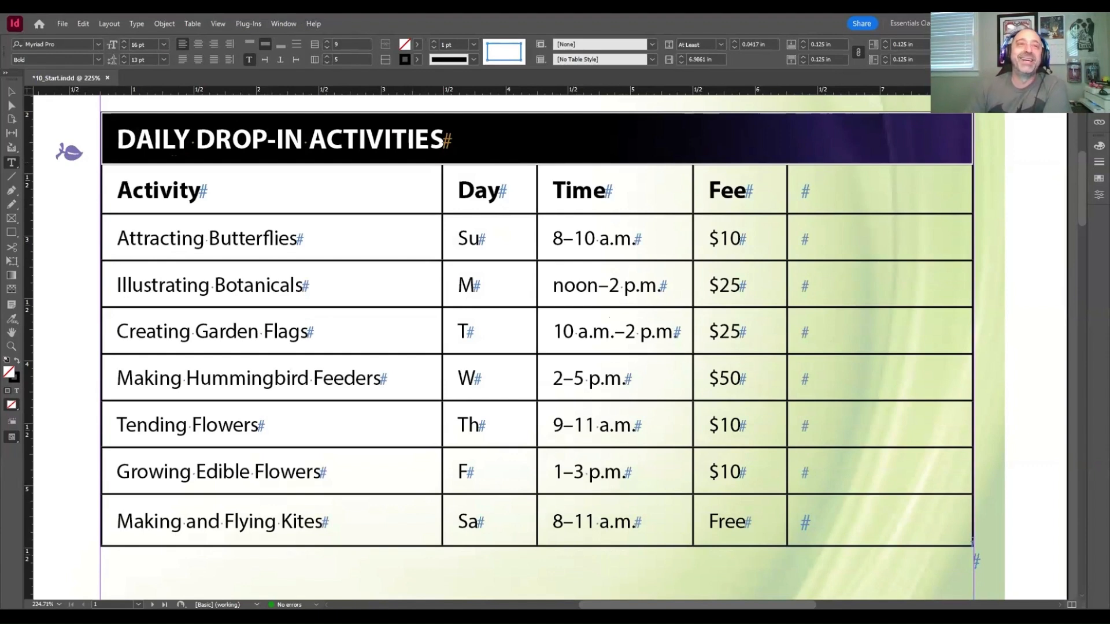
click(421, 238)
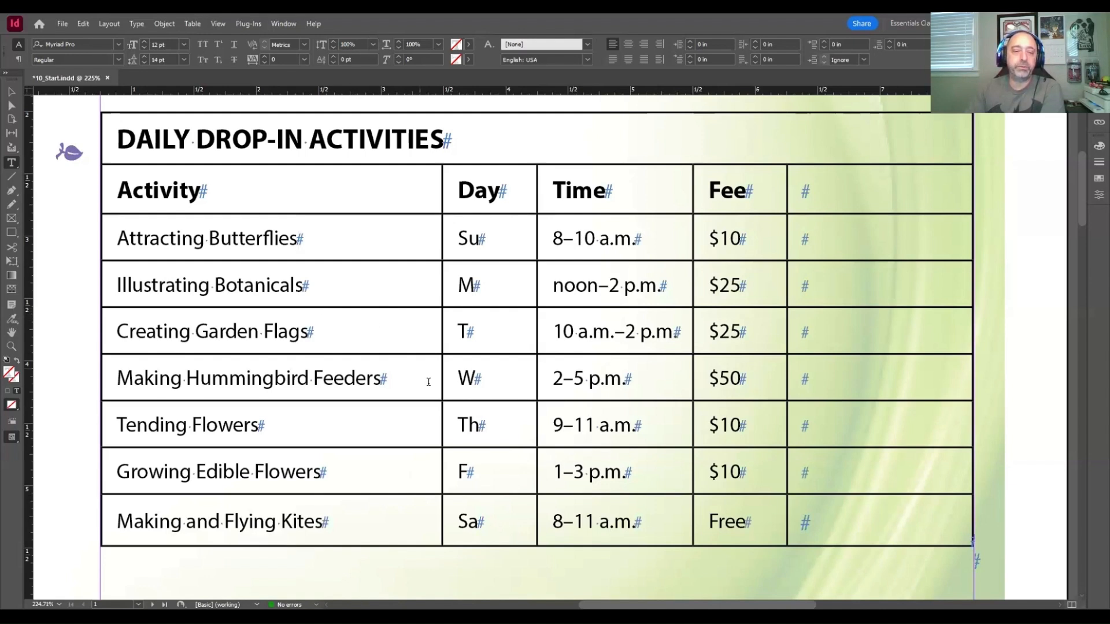
Apply an Every Other Row alternating fill to the table, using [Black] at 20% tint for one row and [None] for the next.
click(207, 470)
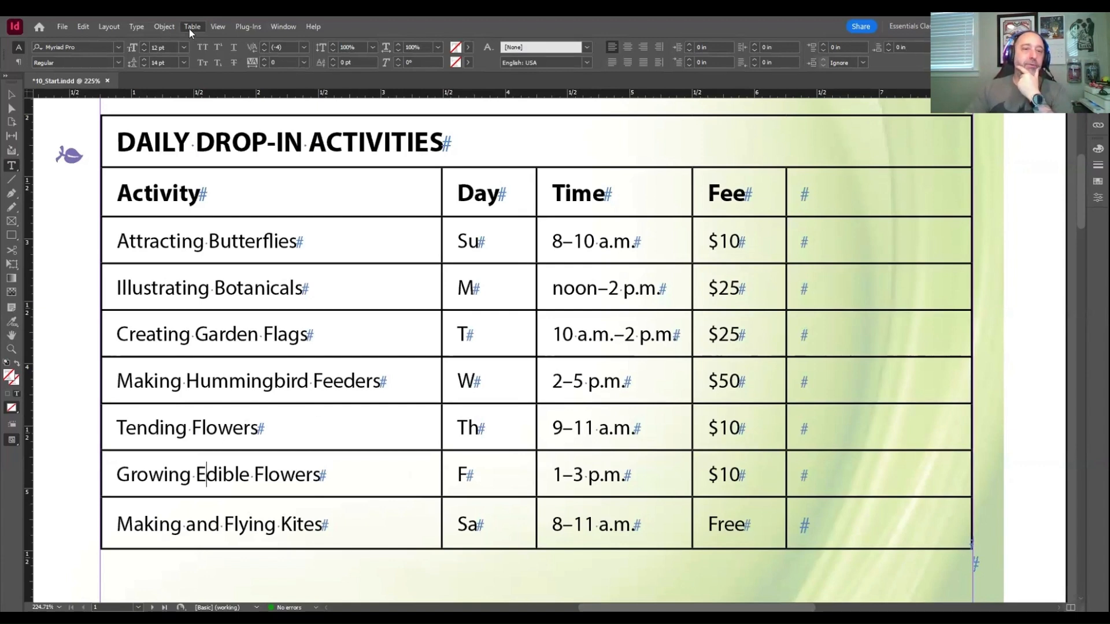
click(192, 27)
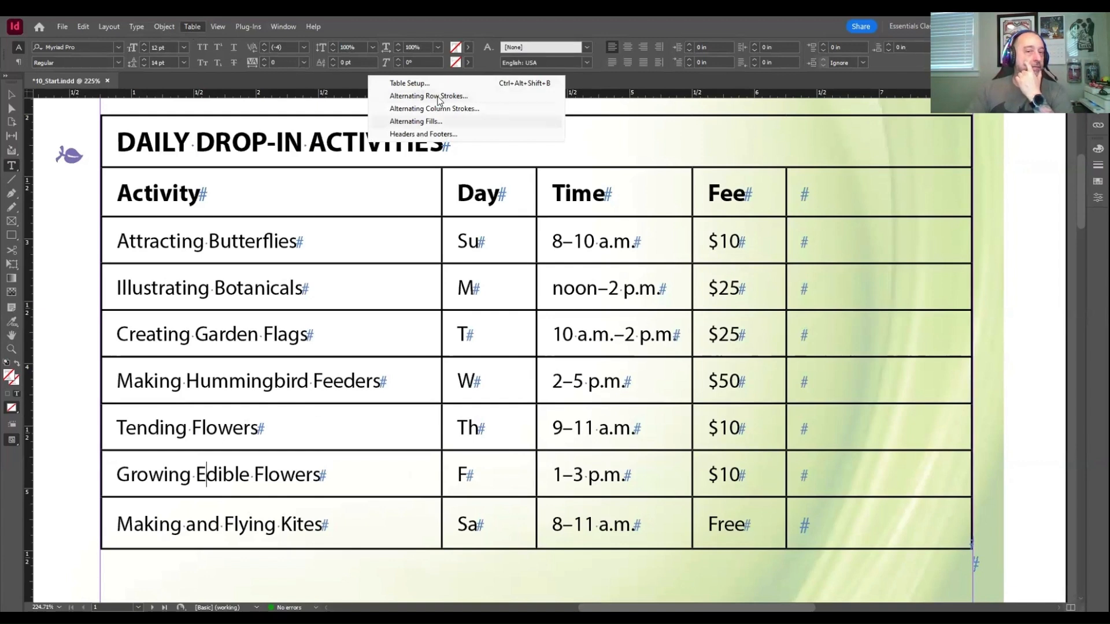
click(437, 124)
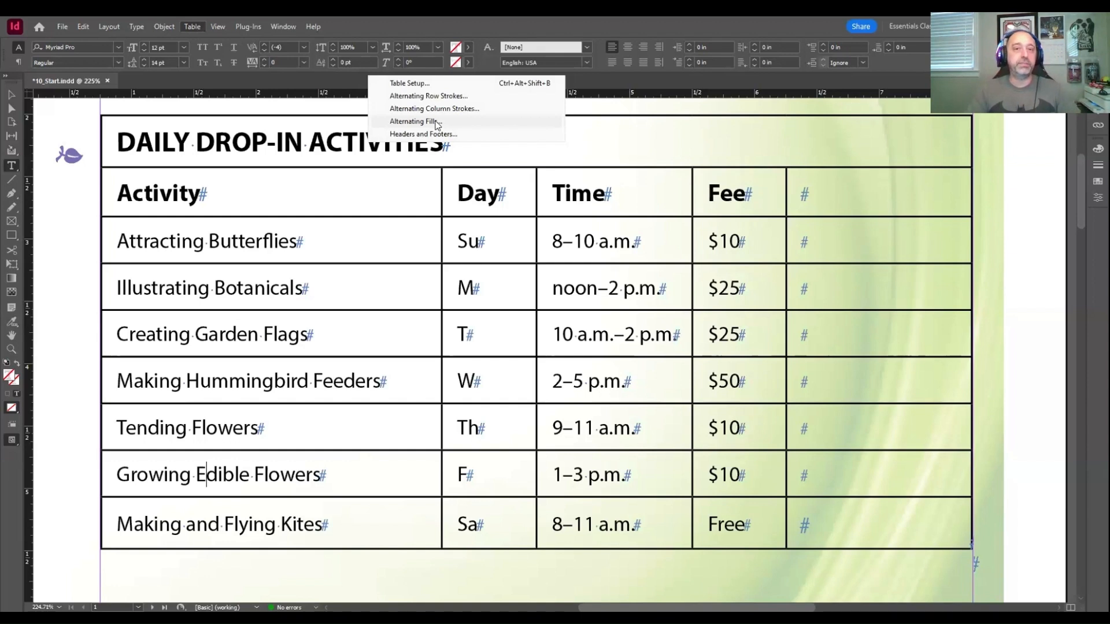
click(435, 122)
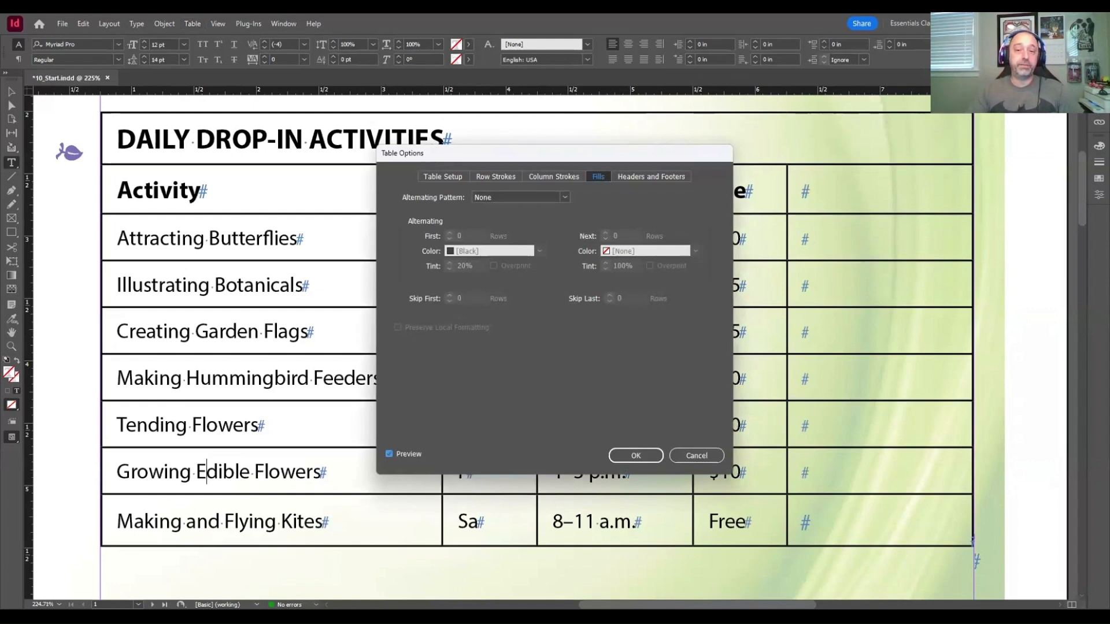
drag(497, 154, 677, 151)
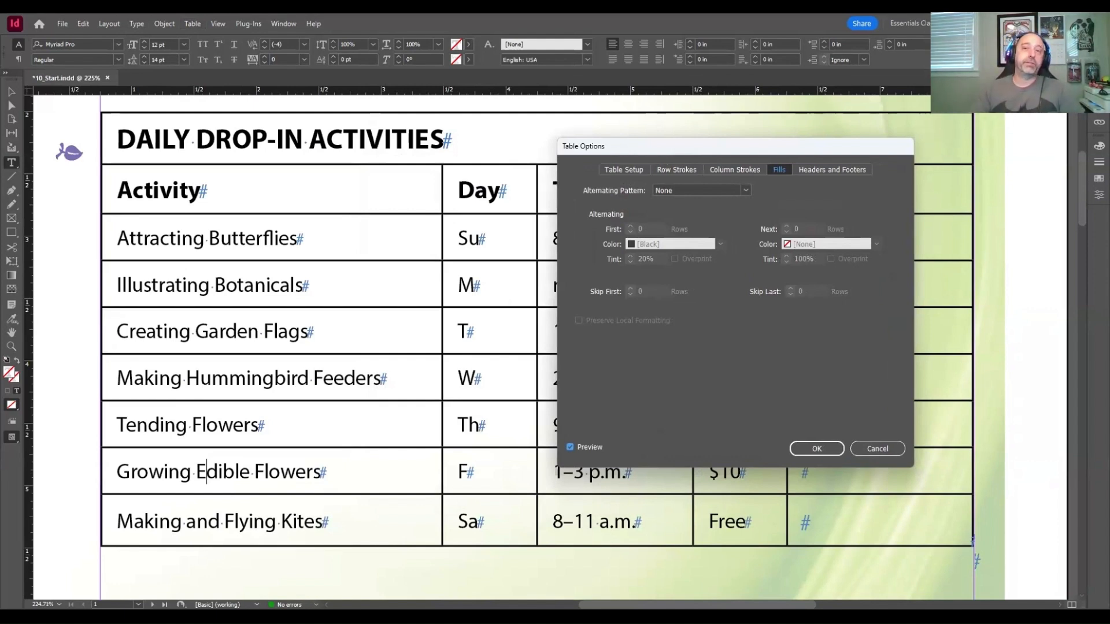
drag(670, 145, 657, 128)
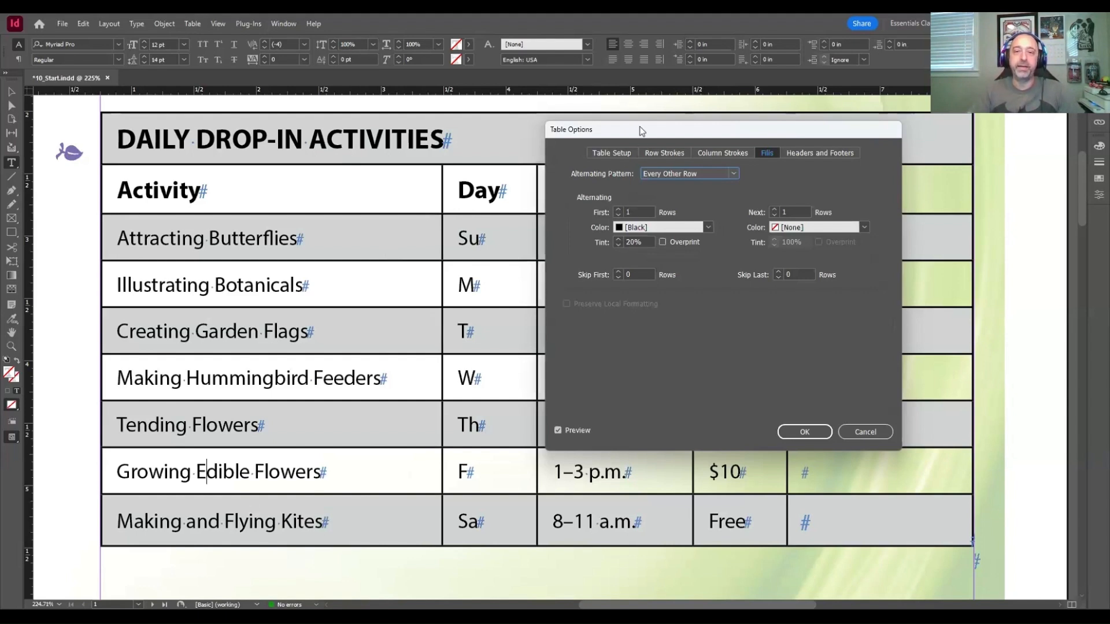
drag(640, 128, 538, 277)
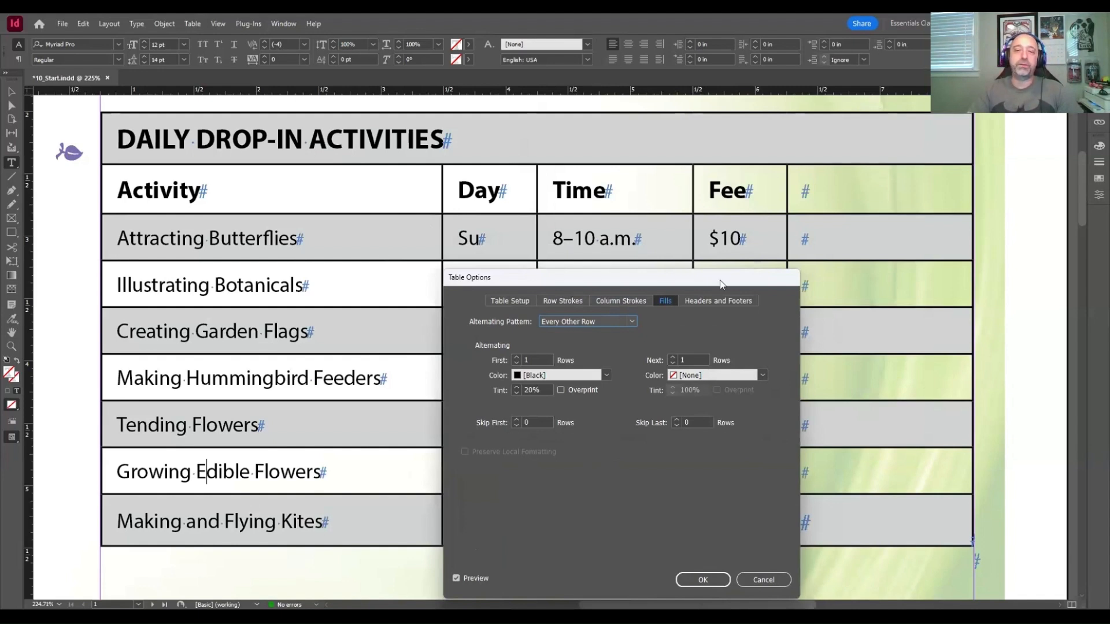
drag(720, 284, 856, 141)
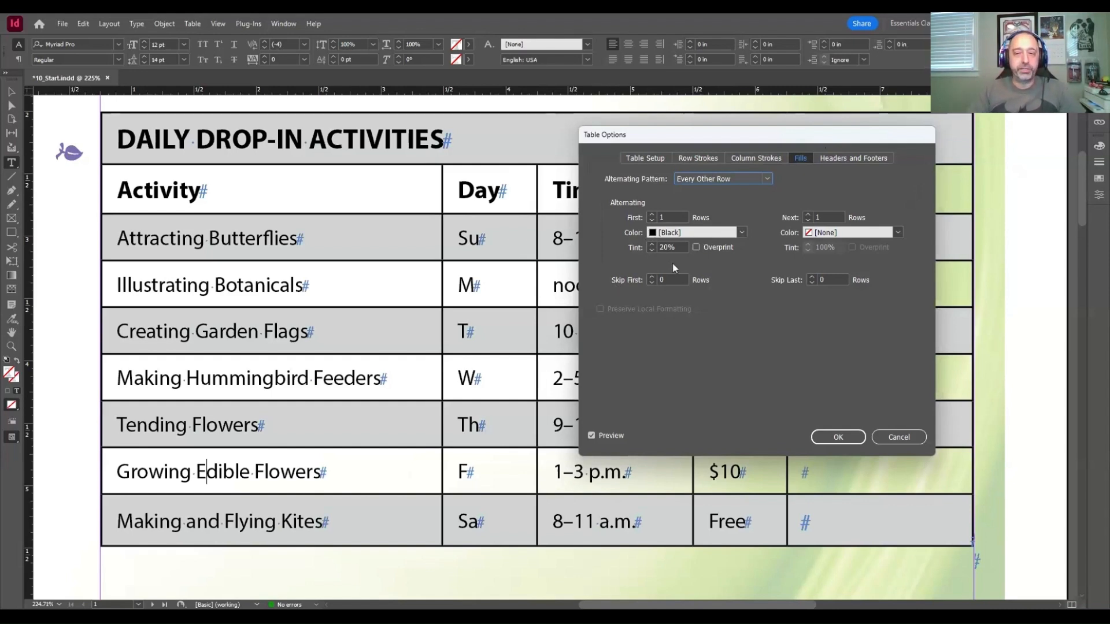
click(838, 437)
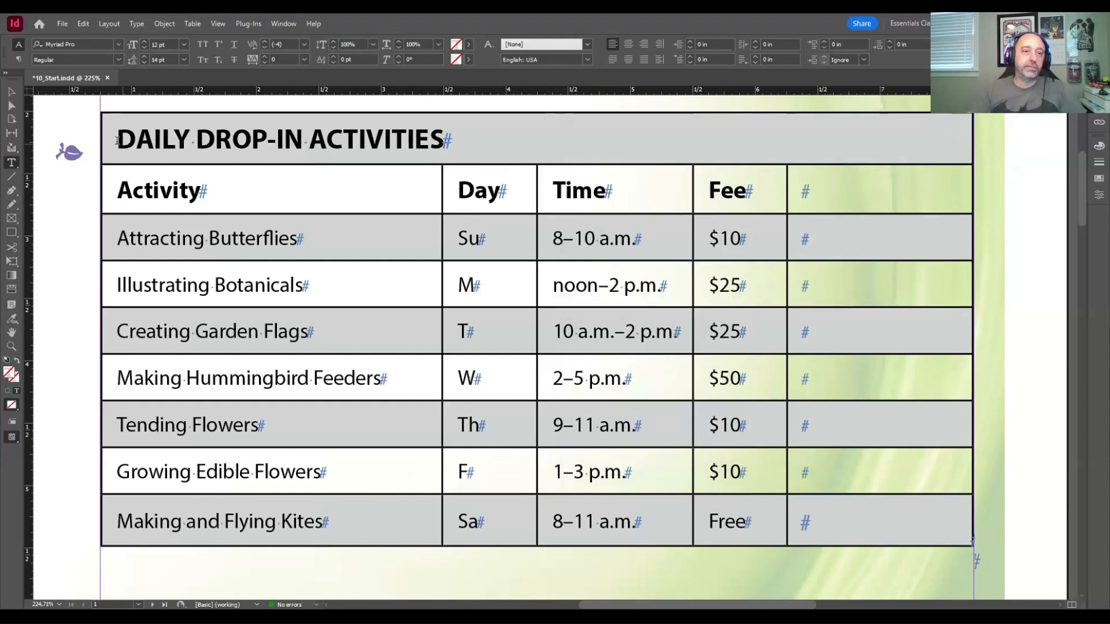
Fill the DAILY DROP-IN ACTIVITIES title row with the Purple-Cool swatch at 50% tint, deselect it and close the Swatches panel.
drag(116, 141, 763, 149)
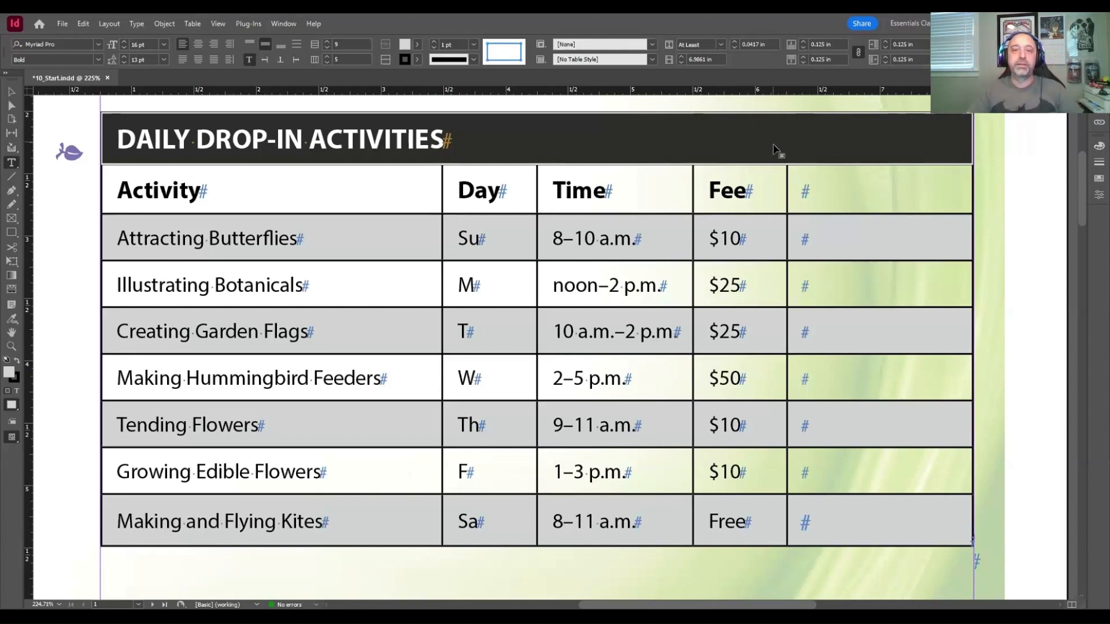
click(777, 149)
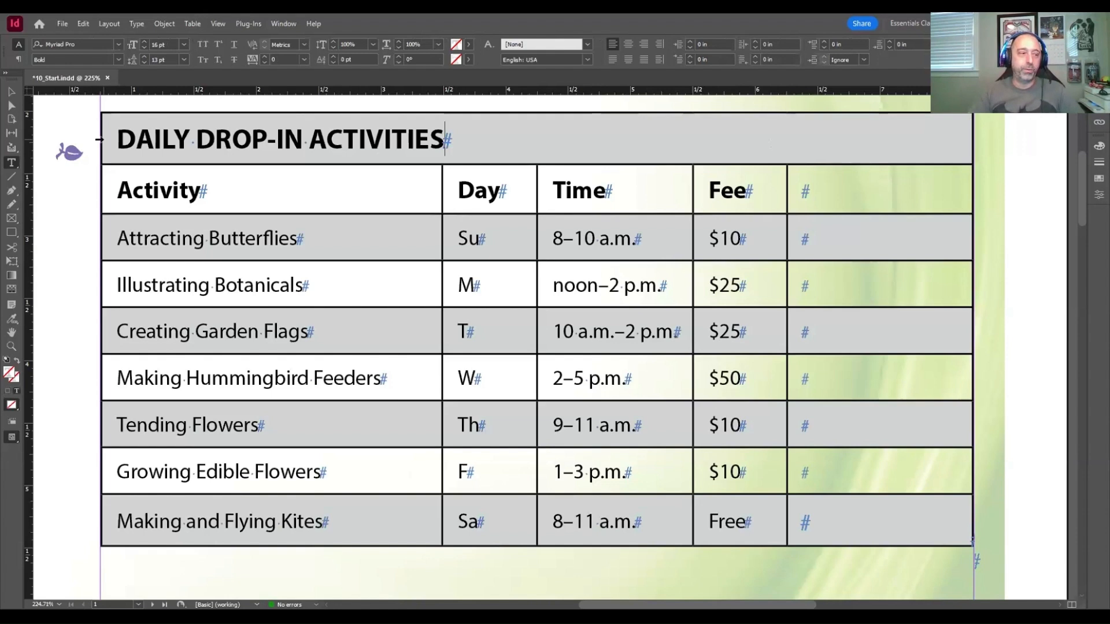
click(99, 139)
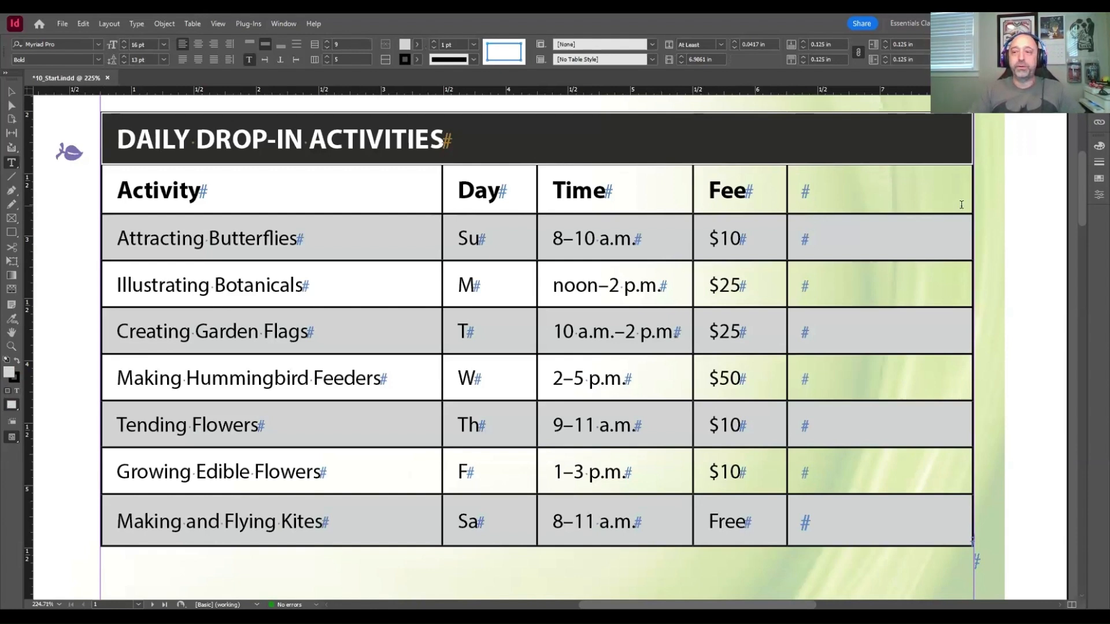
click(1100, 183)
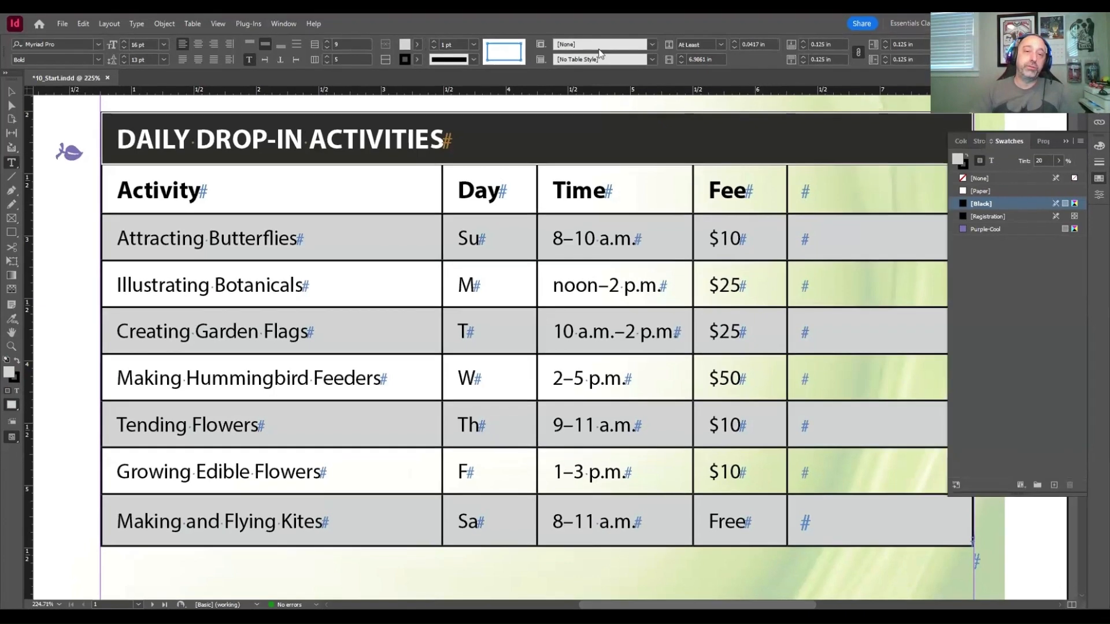
click(282, 26)
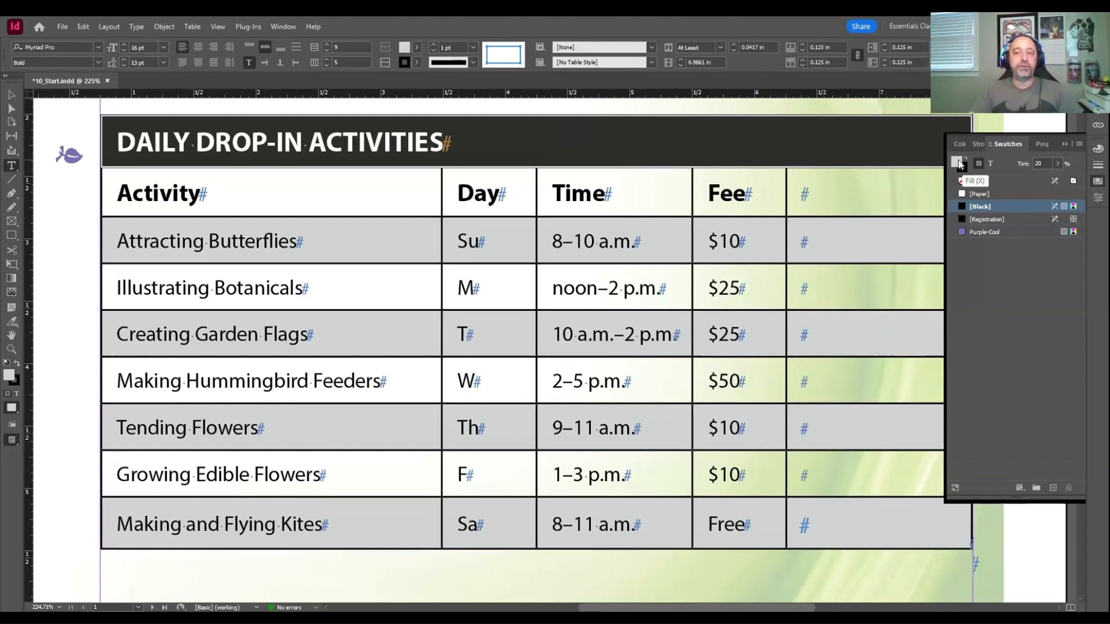
click(998, 232)
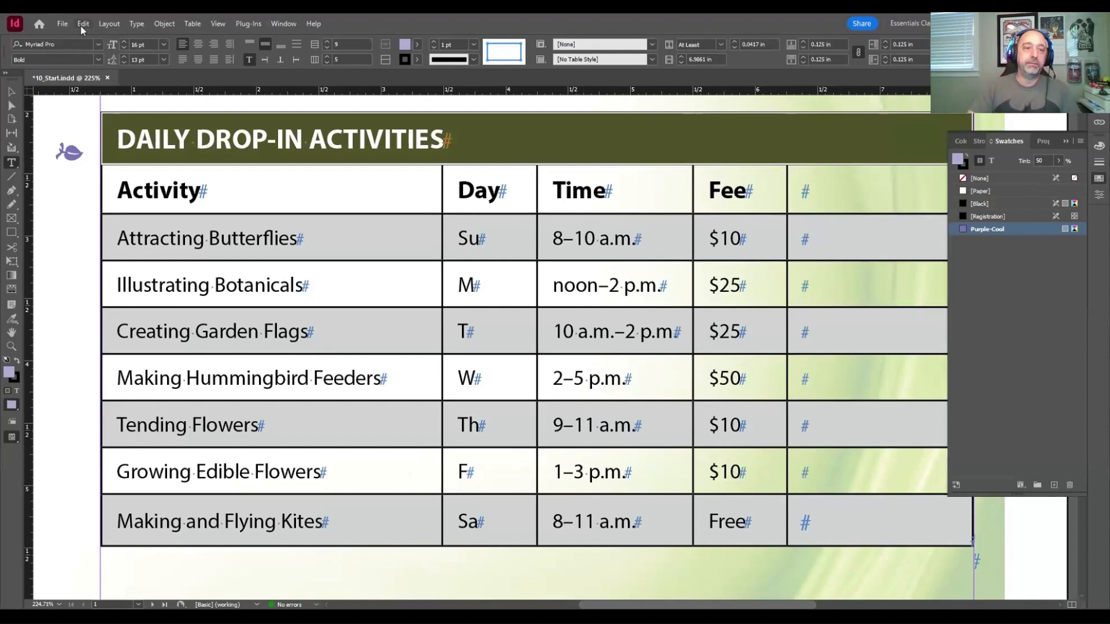
click(445, 142)
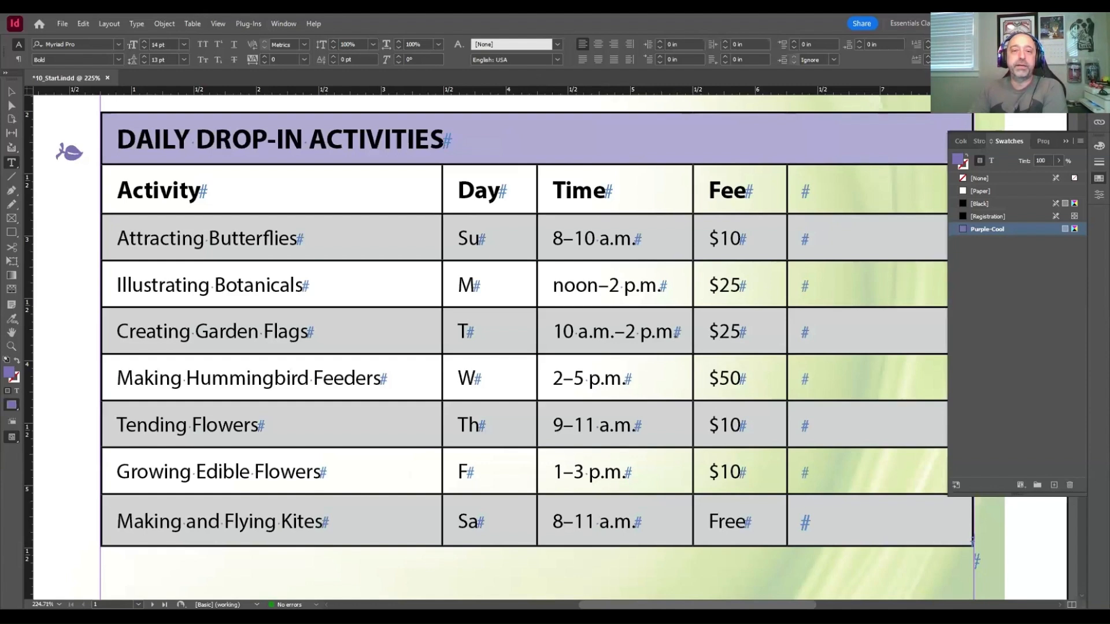
click(1100, 178)
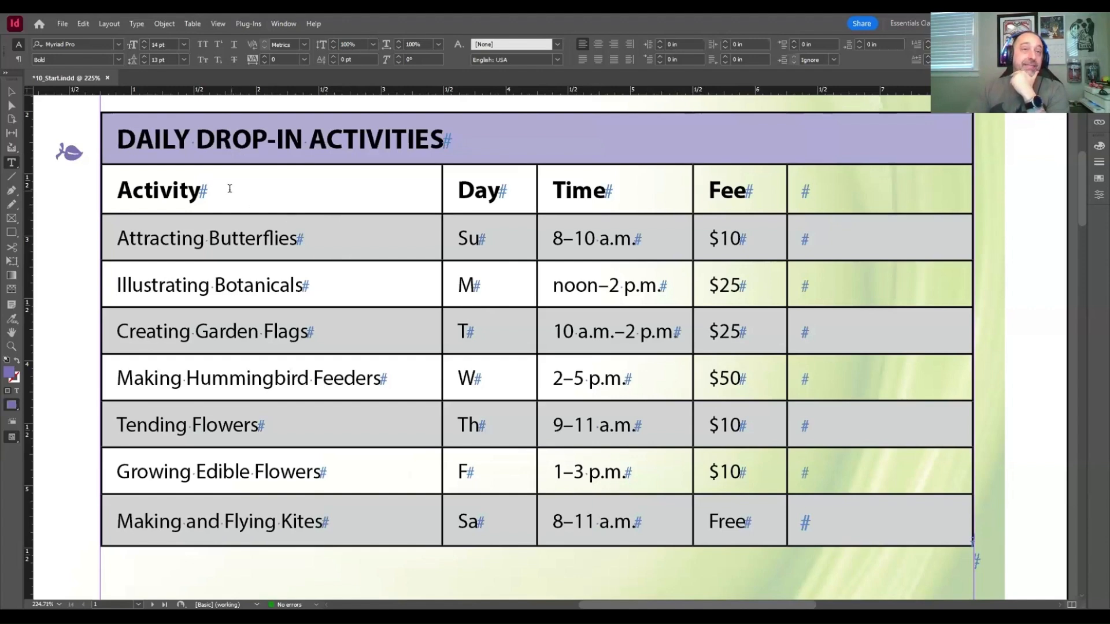
Select the entire table and set only its horizontal cell strokes to 0 pt.
click(99, 112)
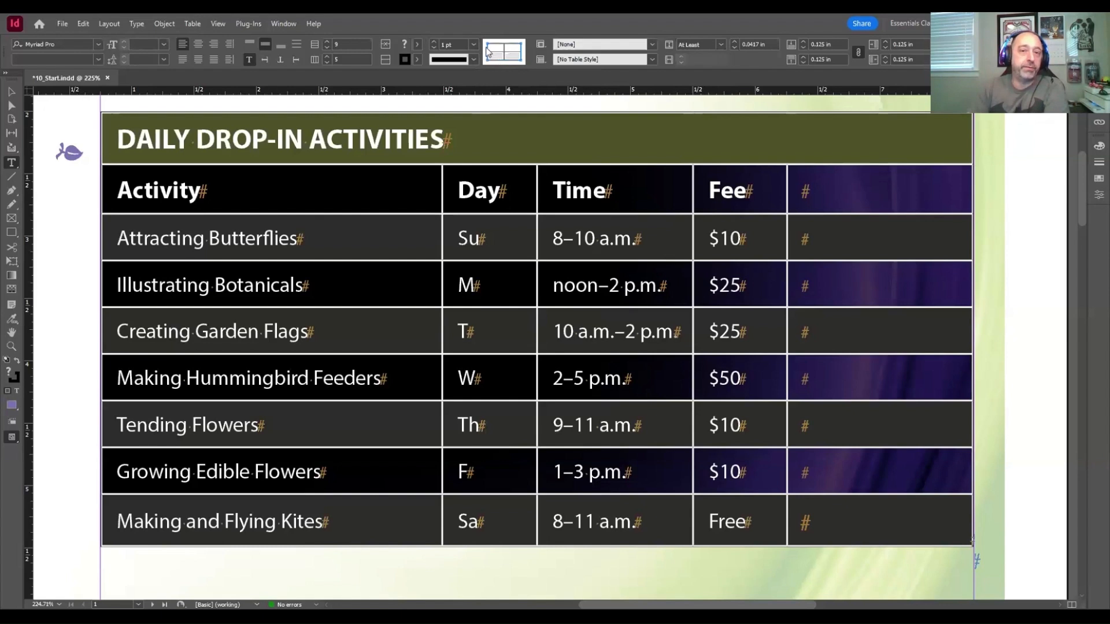
click(524, 51)
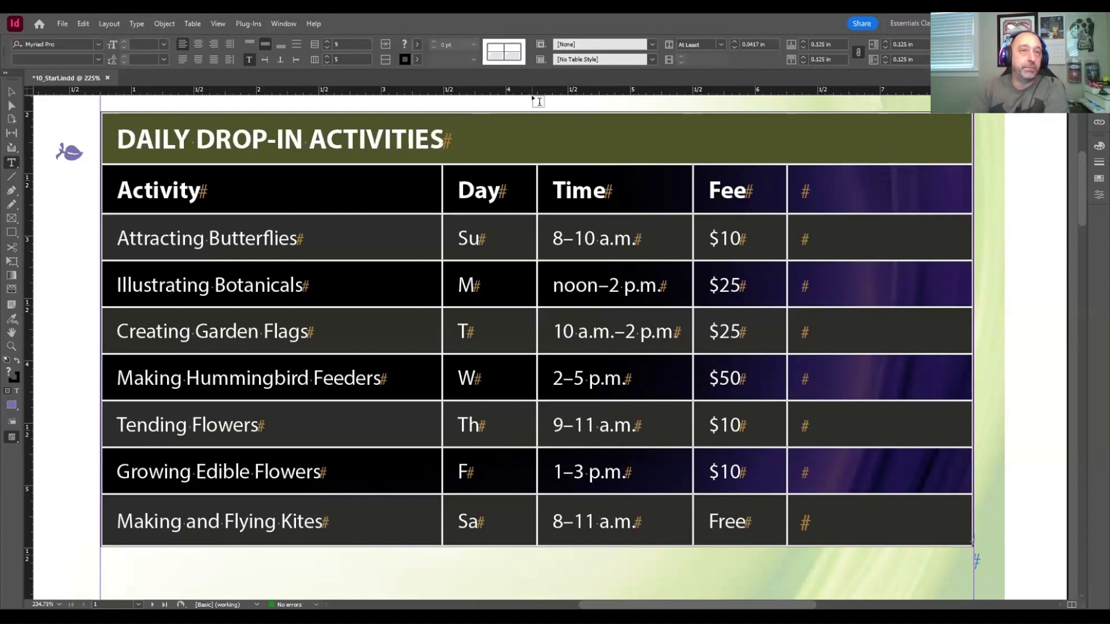
click(500, 50)
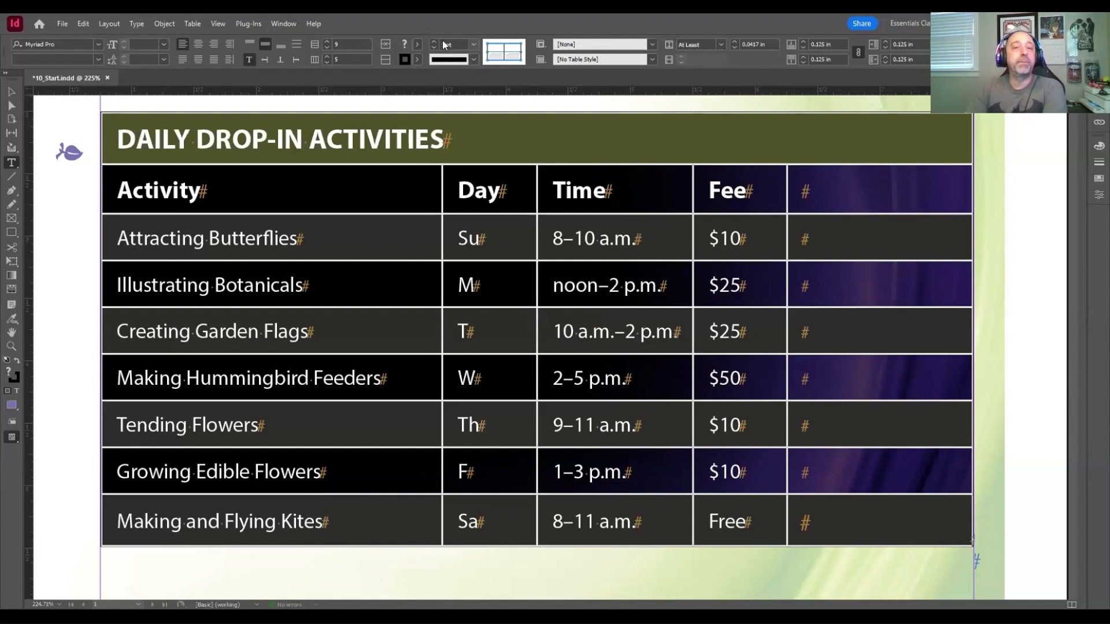
click(473, 48)
click(469, 59)
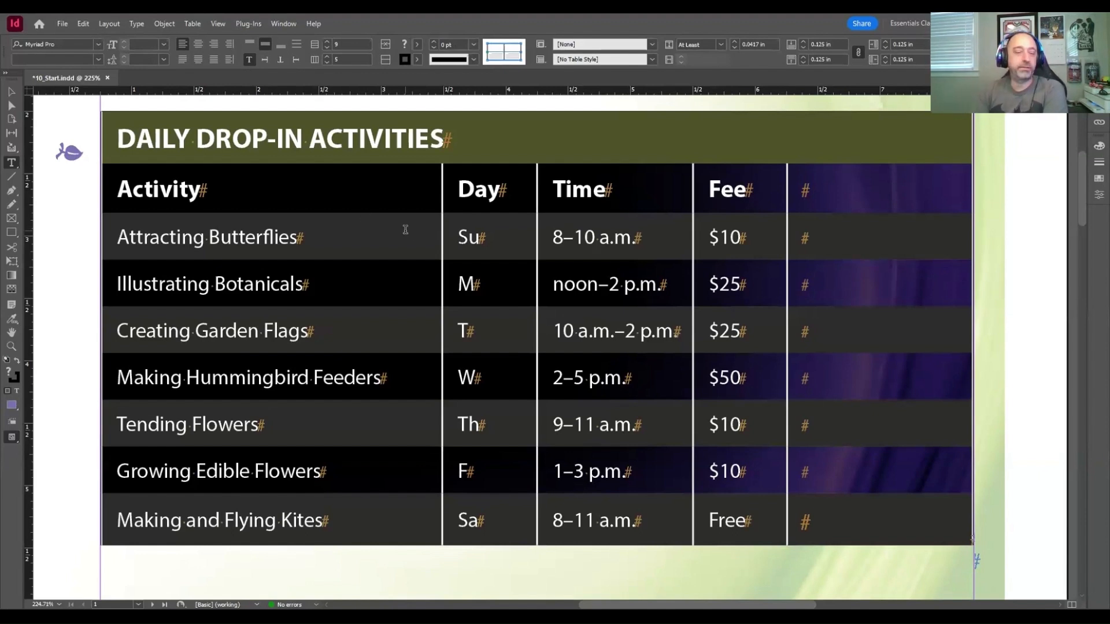
Set only the table's vertical cell strokes to 0.5 pt and deselect the cells.
click(496, 64)
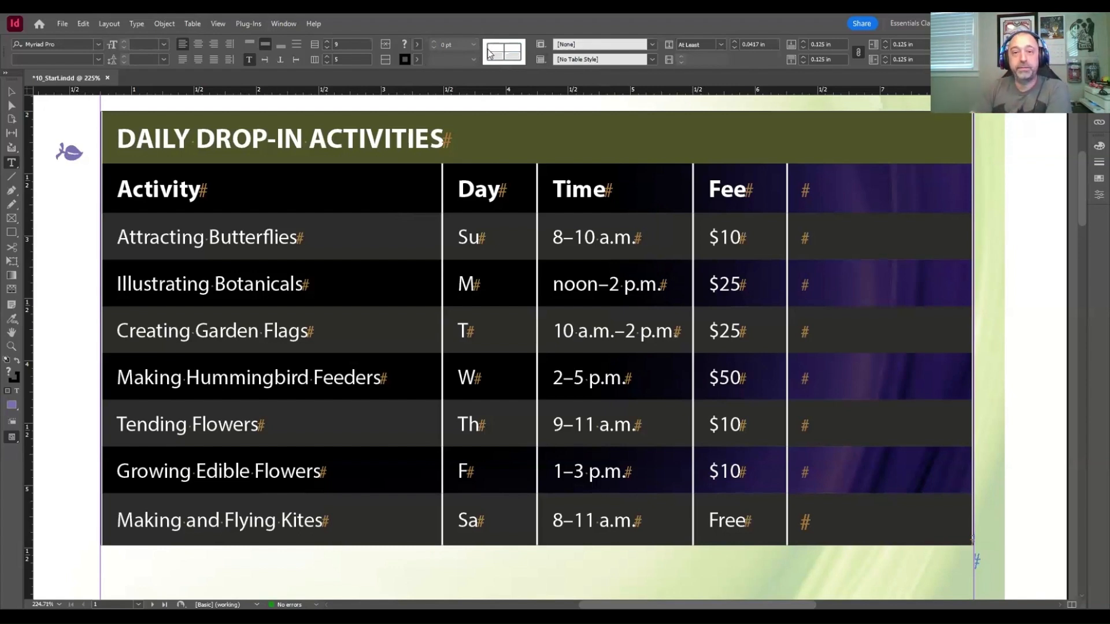
double_click(486, 52)
click(505, 53)
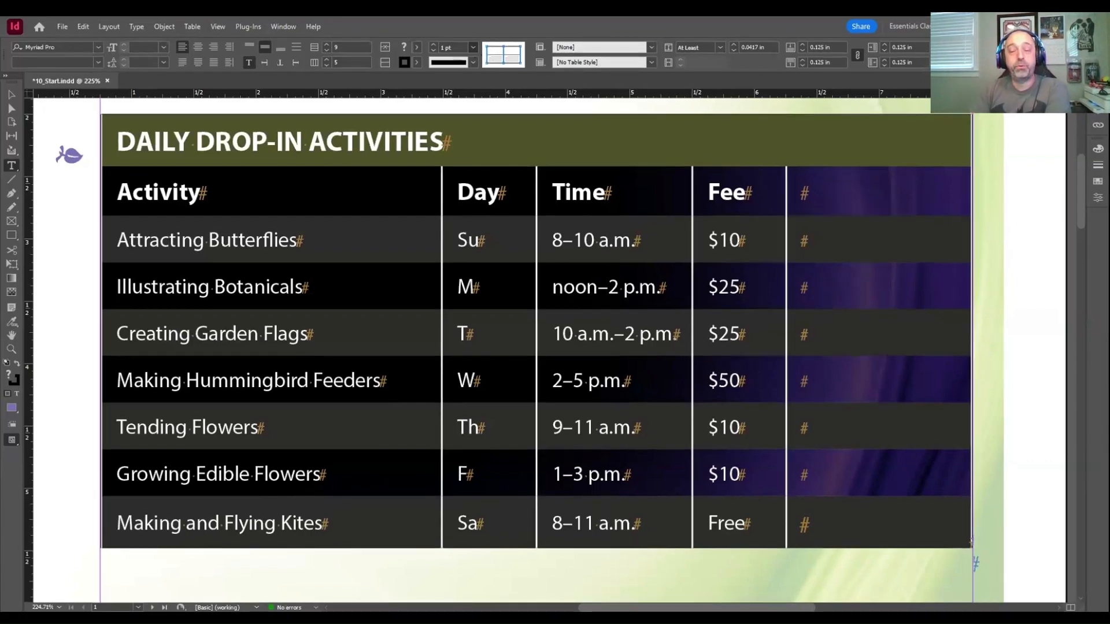
click(476, 88)
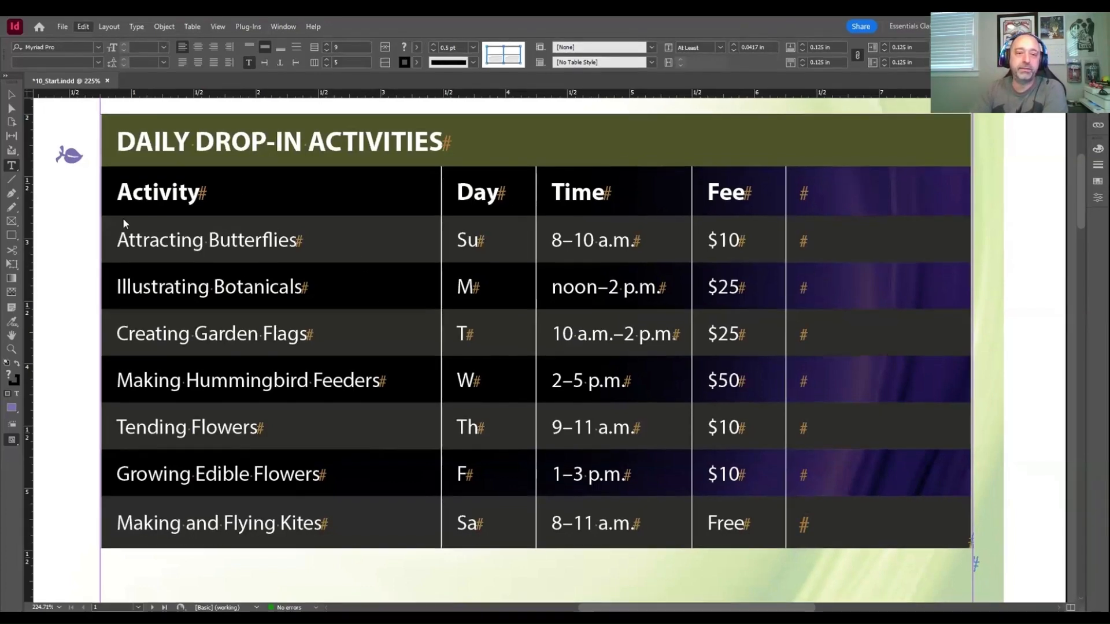
click(123, 217)
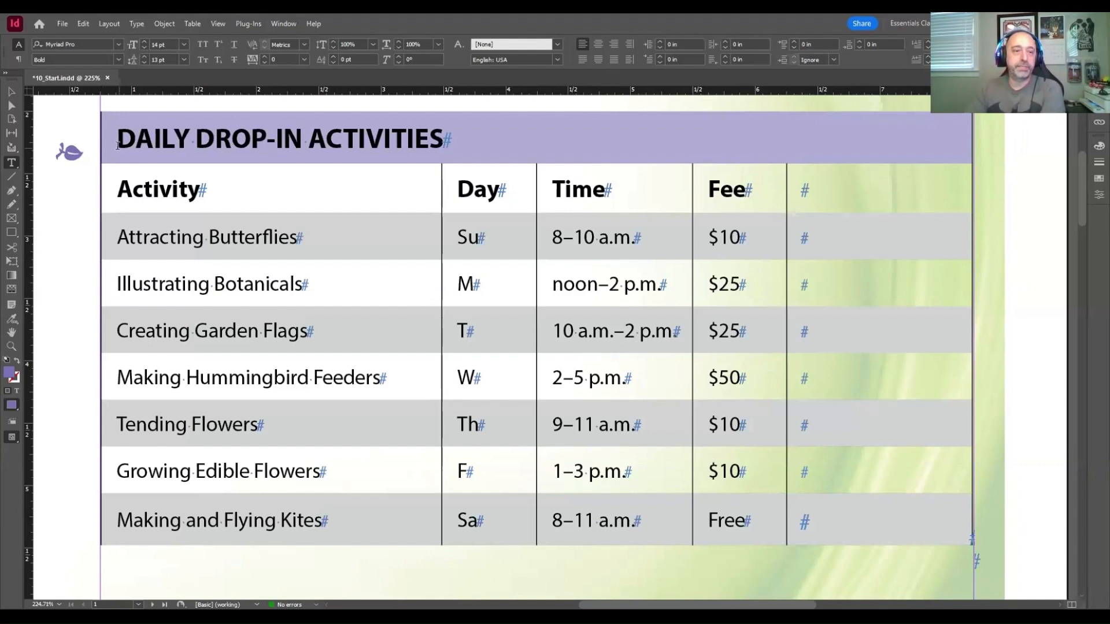
Select all table cells, set the outer table border weight to 0.5 pt in Table Setup, and deselect the table.
drag(119, 139, 774, 520)
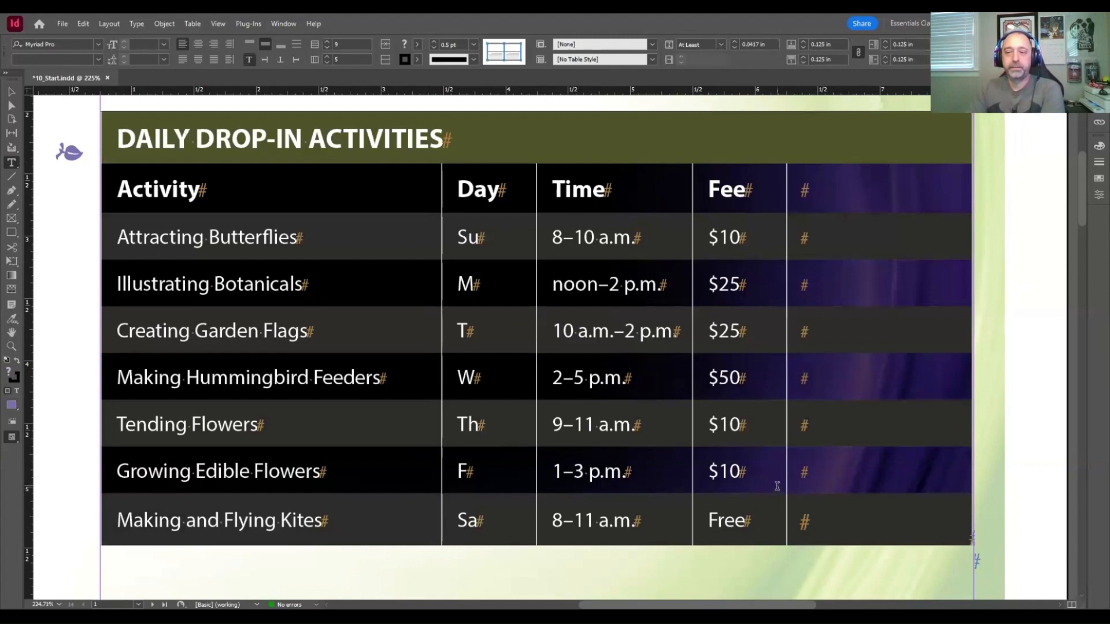
drag(971, 285, 973, 285)
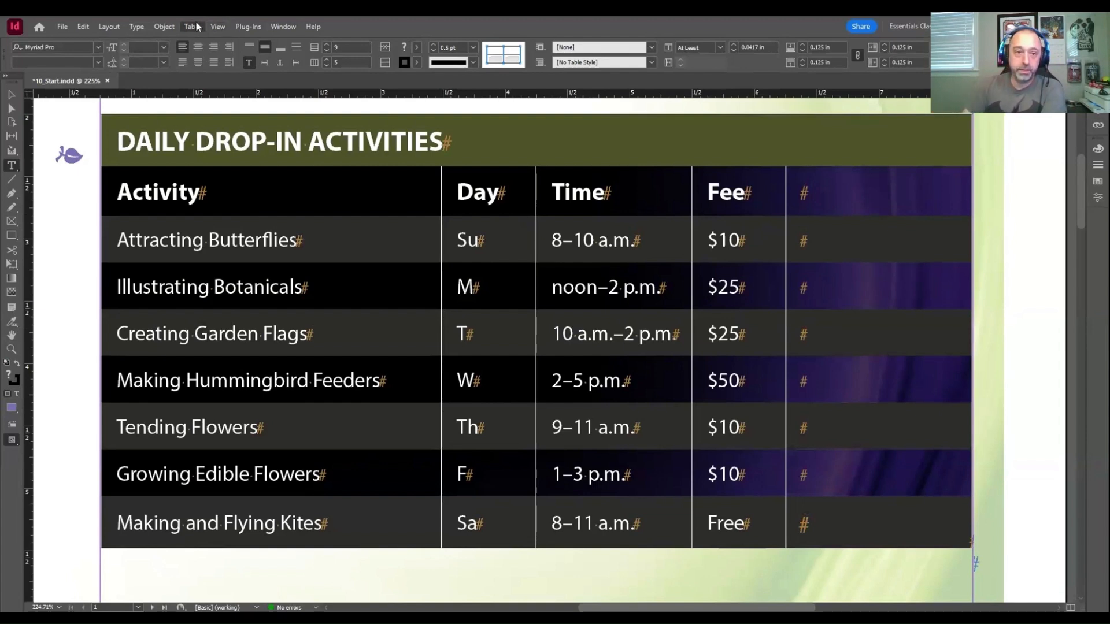
mouse_move(274, 83)
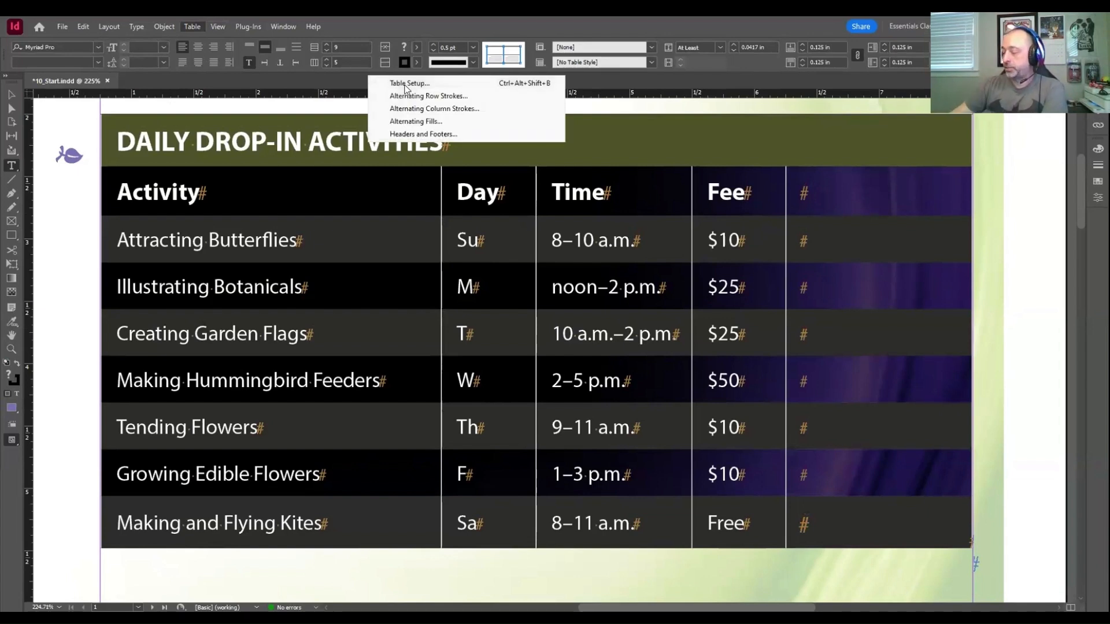
click(251, 483)
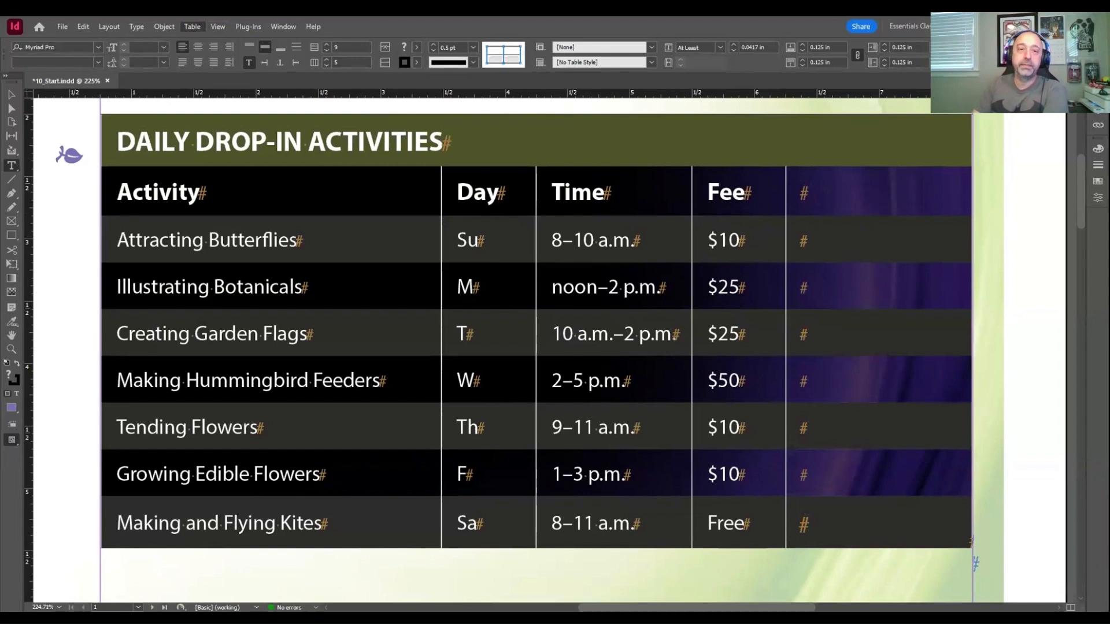
click(192, 23)
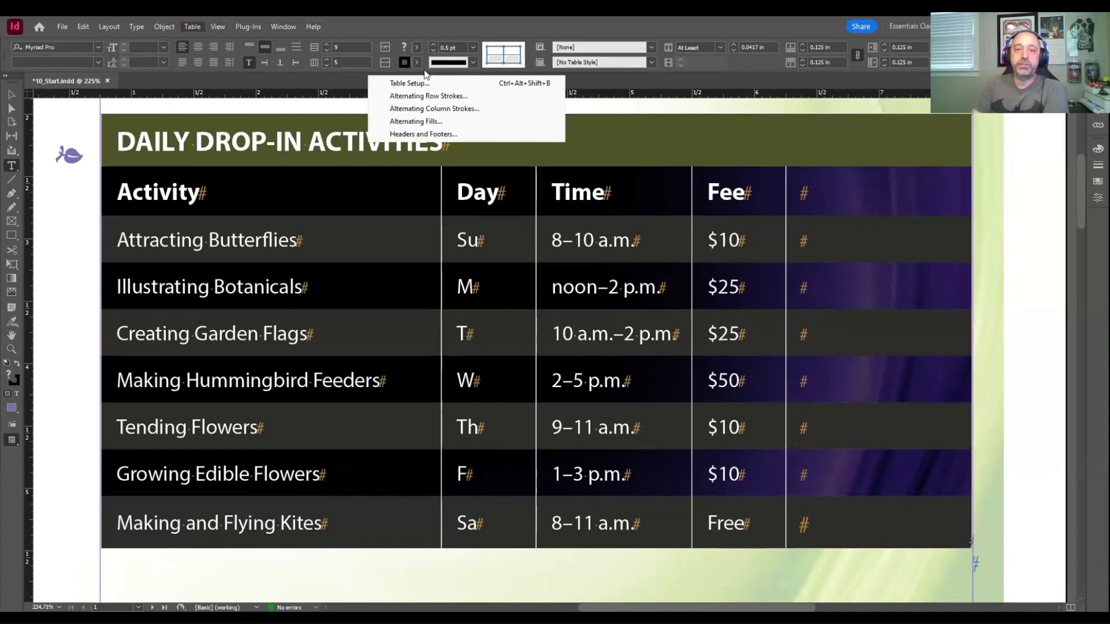
click(438, 85)
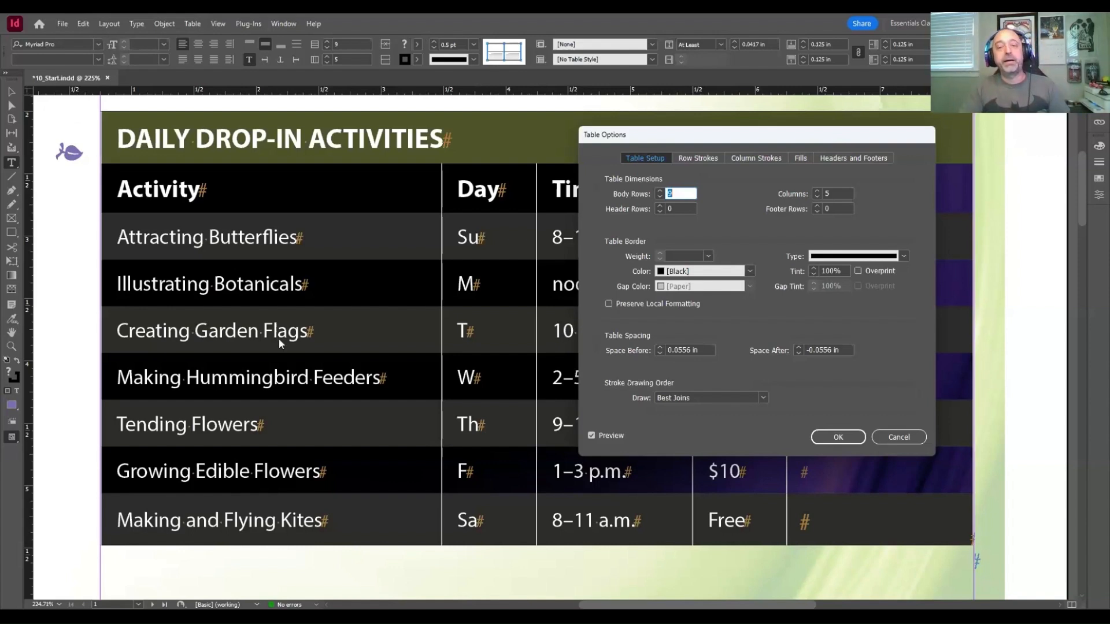
click(710, 260)
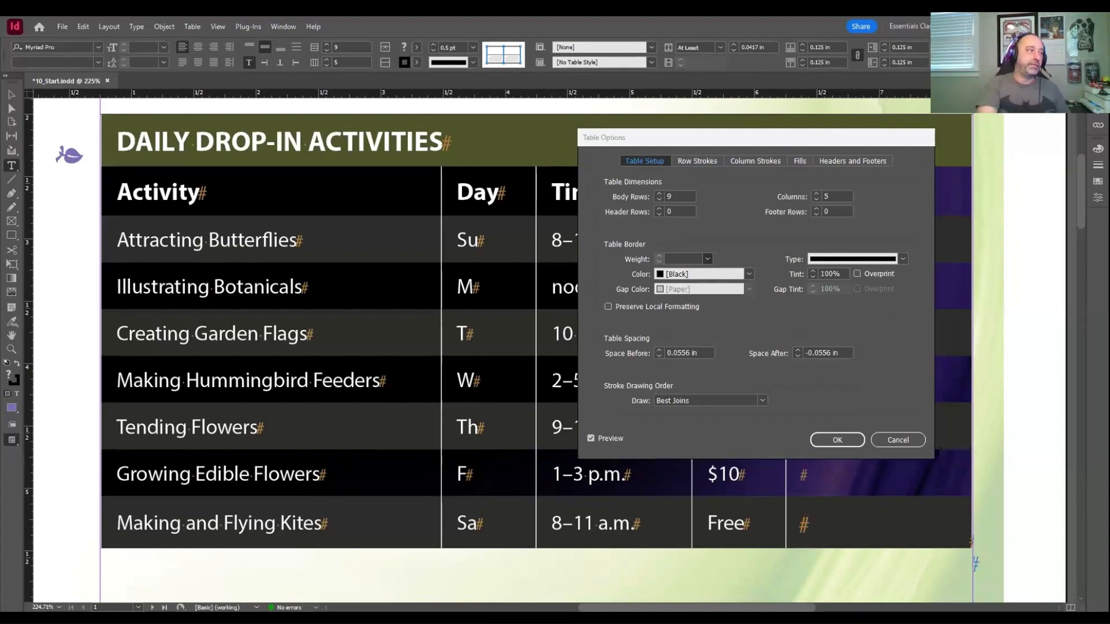
click(694, 297)
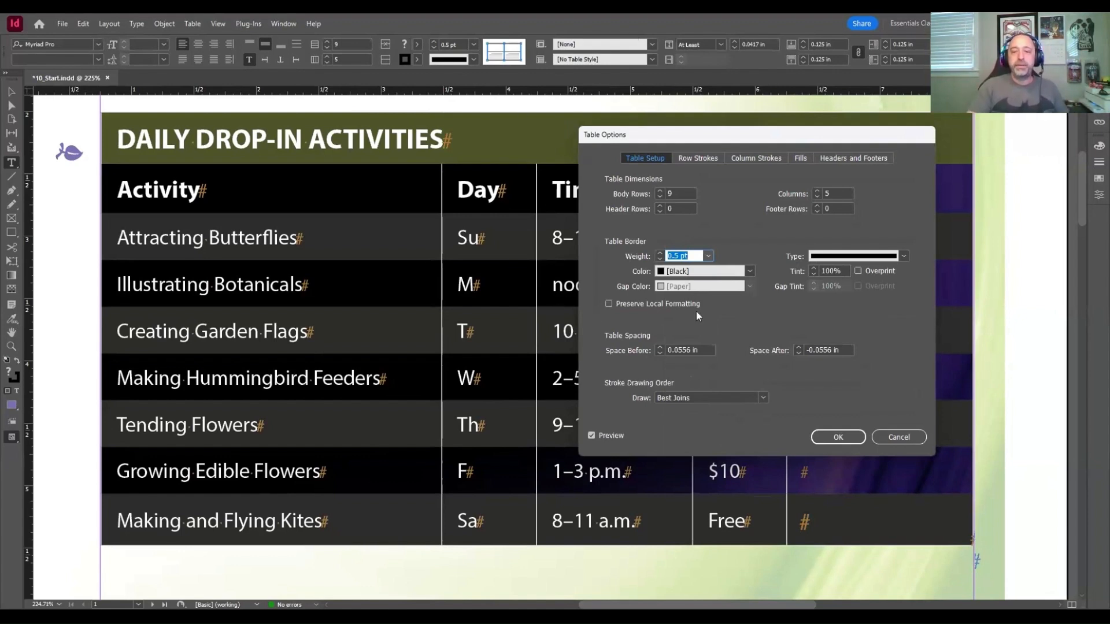
click(823, 438)
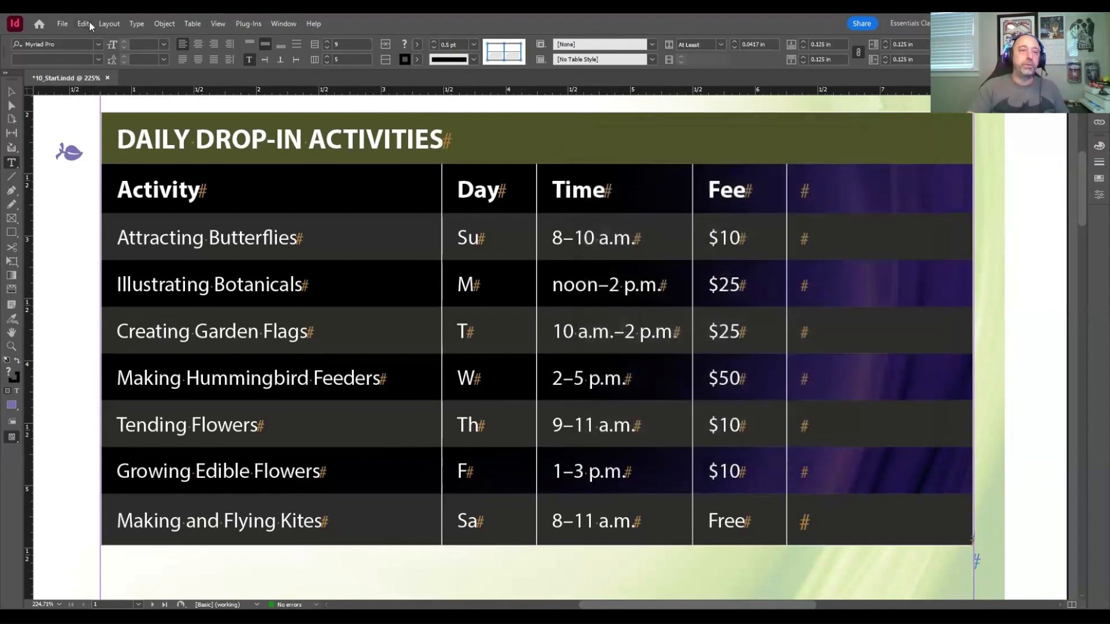
click(140, 219)
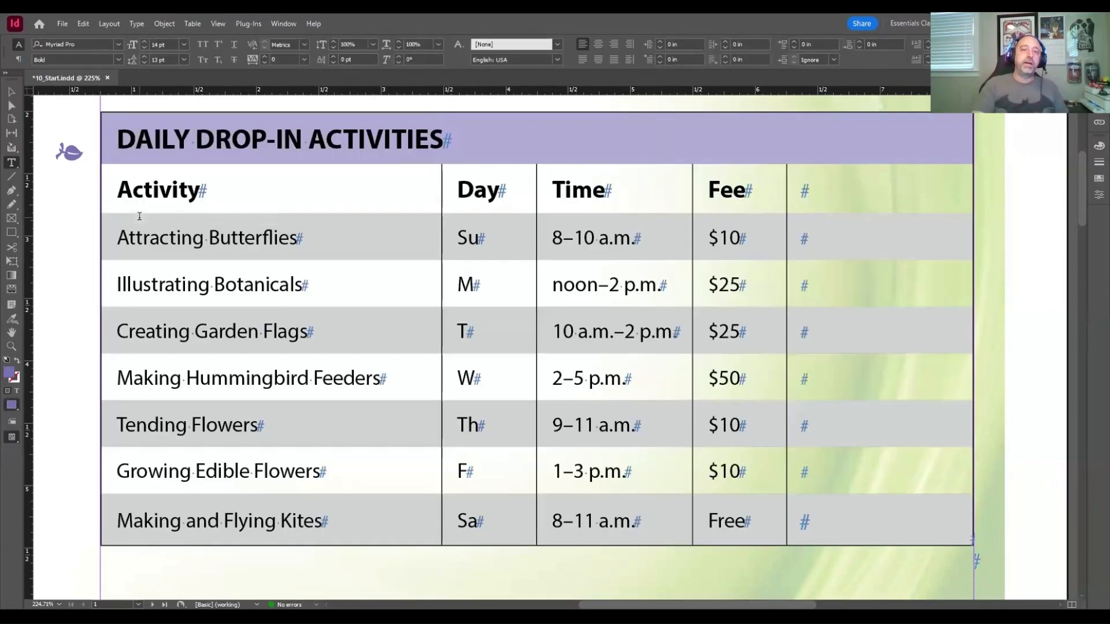
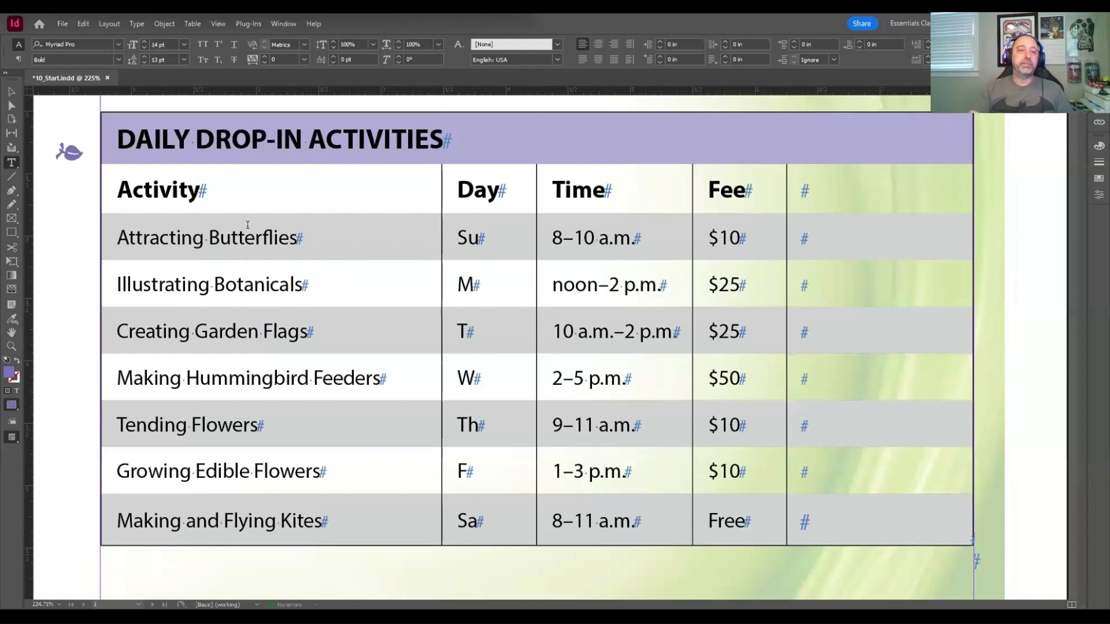
click(876, 239)
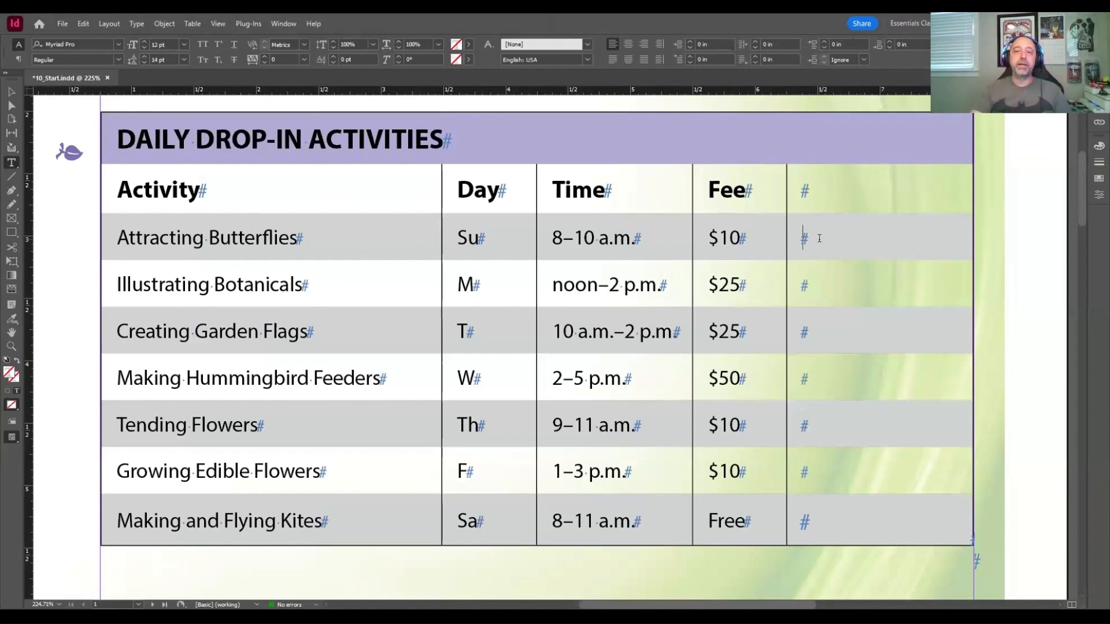
drag(818, 238, 977, 239)
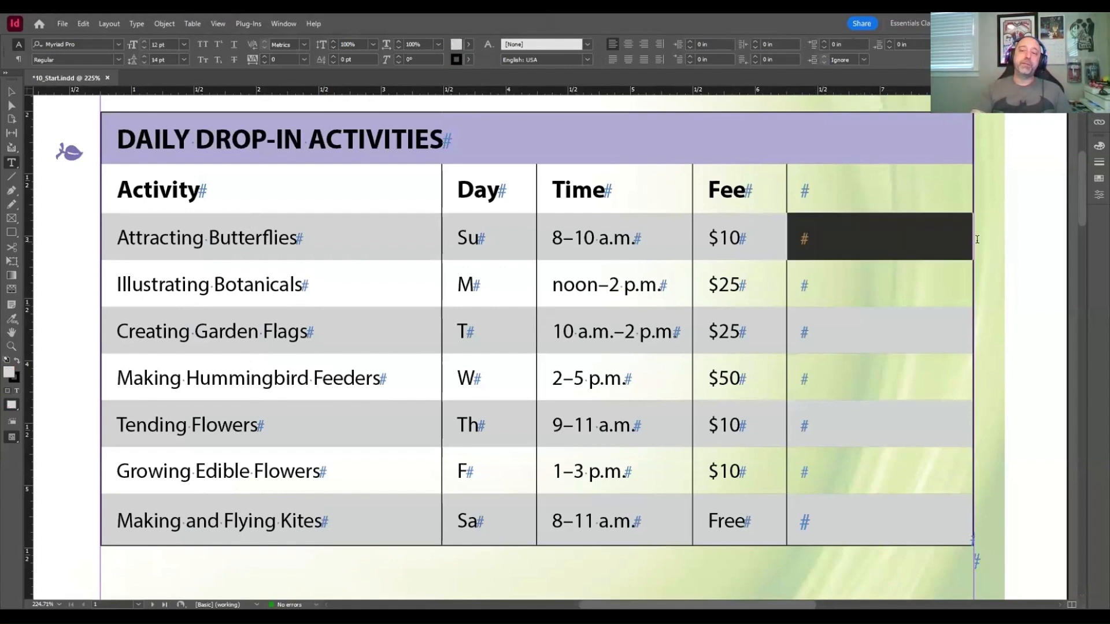
click(886, 240)
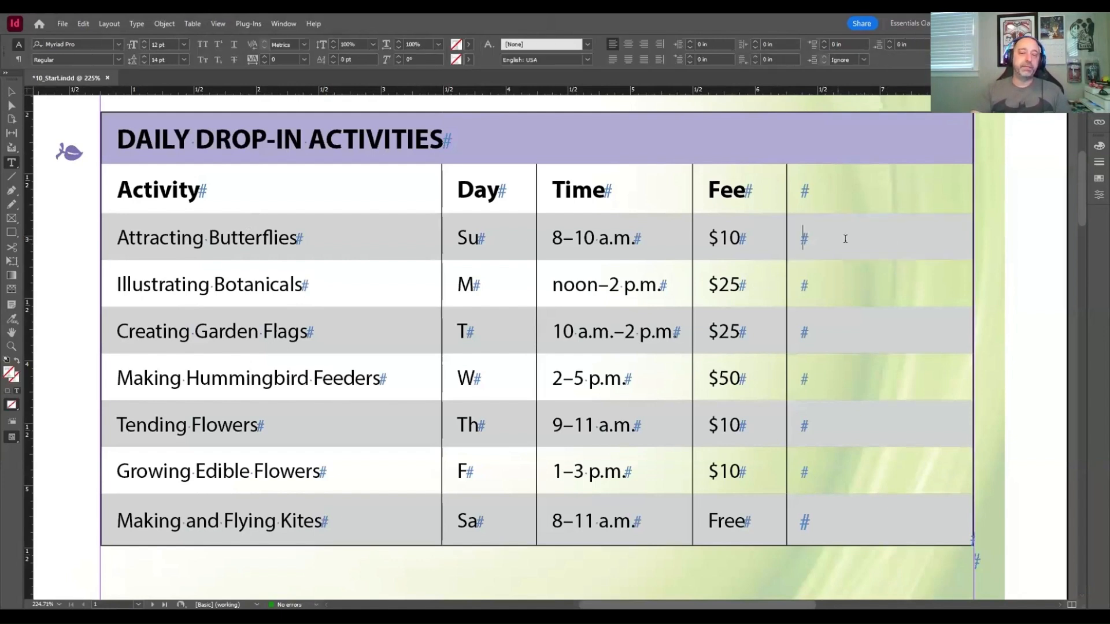
drag(845, 239, 809, 239)
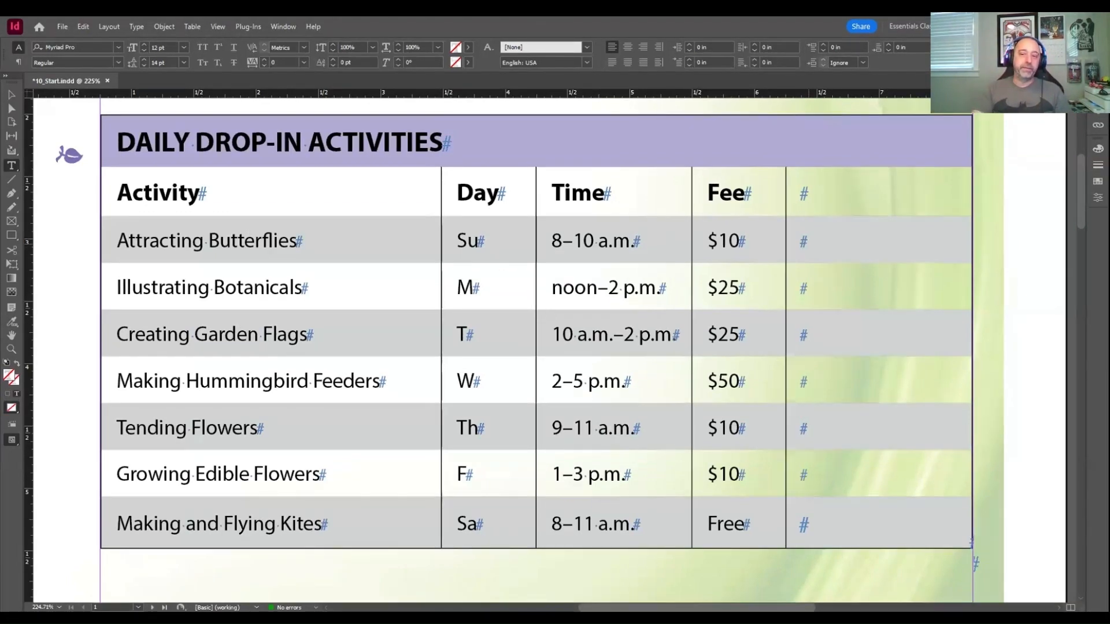
mouse_move(850, 489)
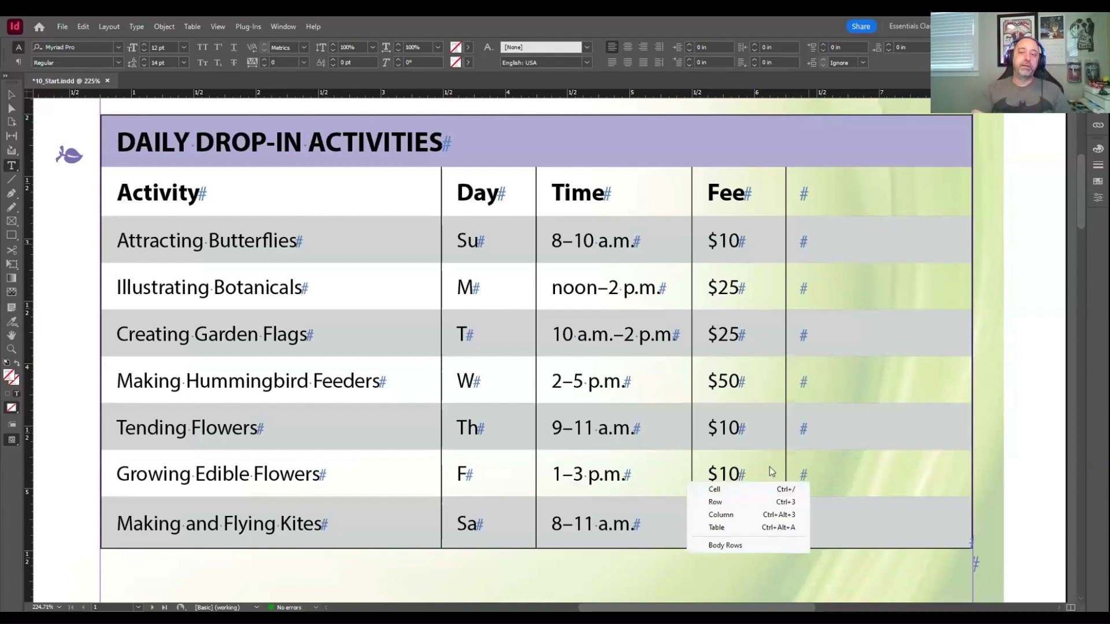
Select the last-column cell of the Attracting Butterflies row and convert it to a graphic cell.
click(804, 232)
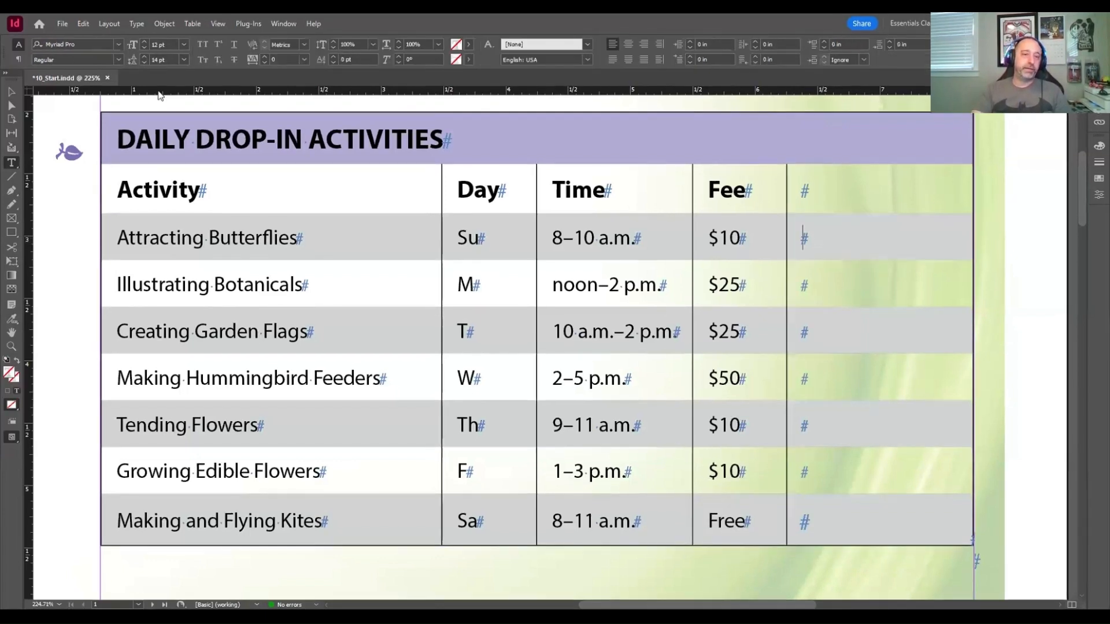
click(192, 23)
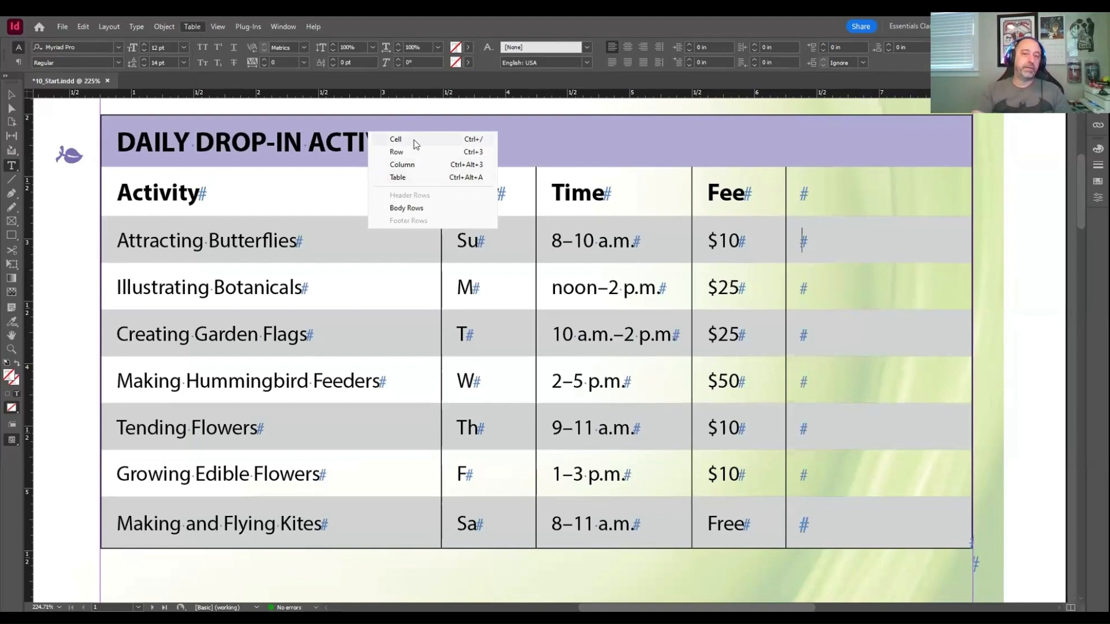
click(475, 140)
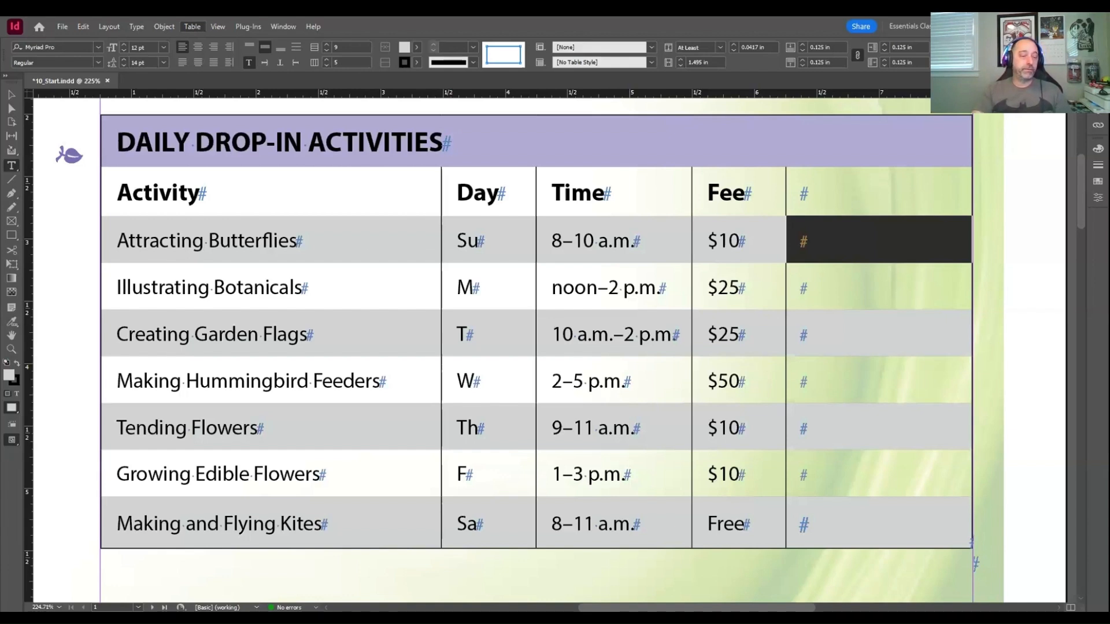
mouse_move(274, 258)
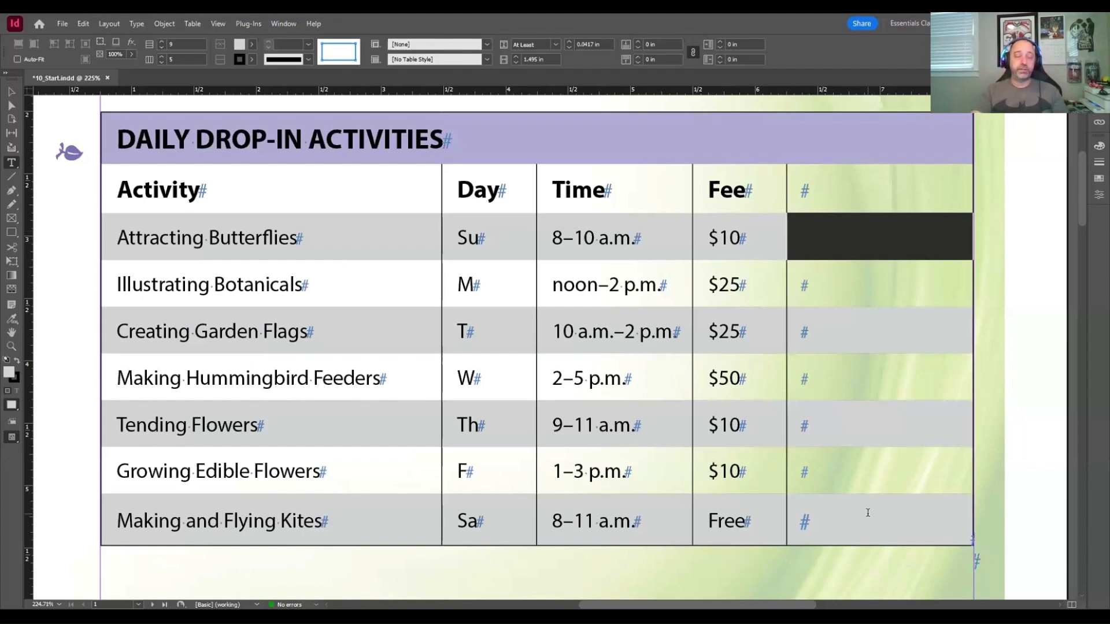
Convert the last-column cells of the Creating Garden Flags, Tending Flowers, and Making and Flying Kites rows to graphic cells, then deselect.
click(833, 336)
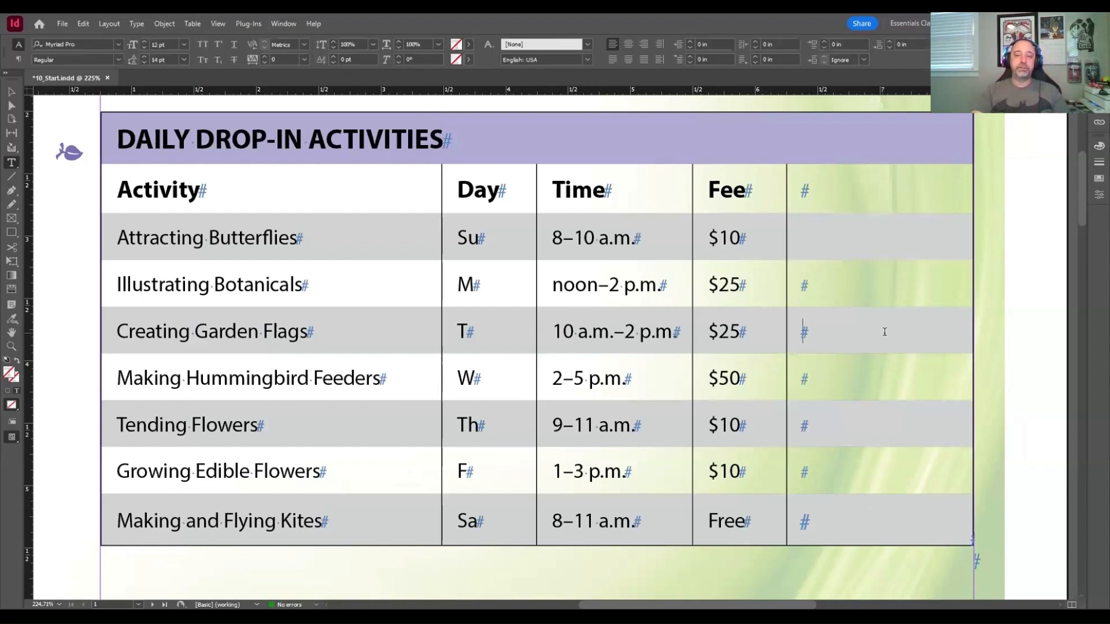
key(Escape)
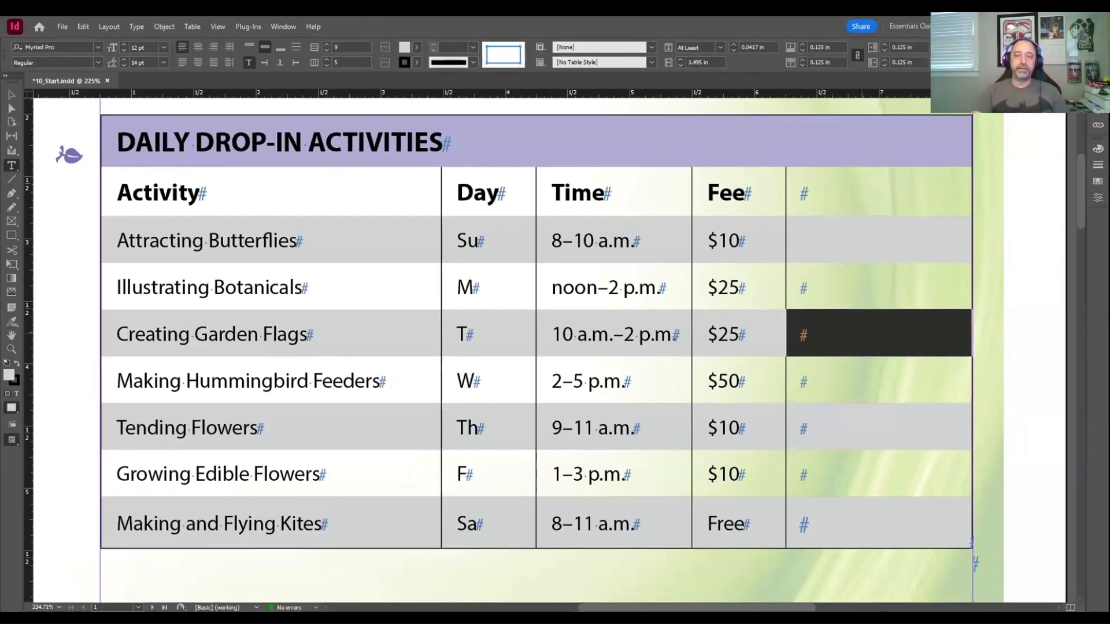
right_click(740, 390)
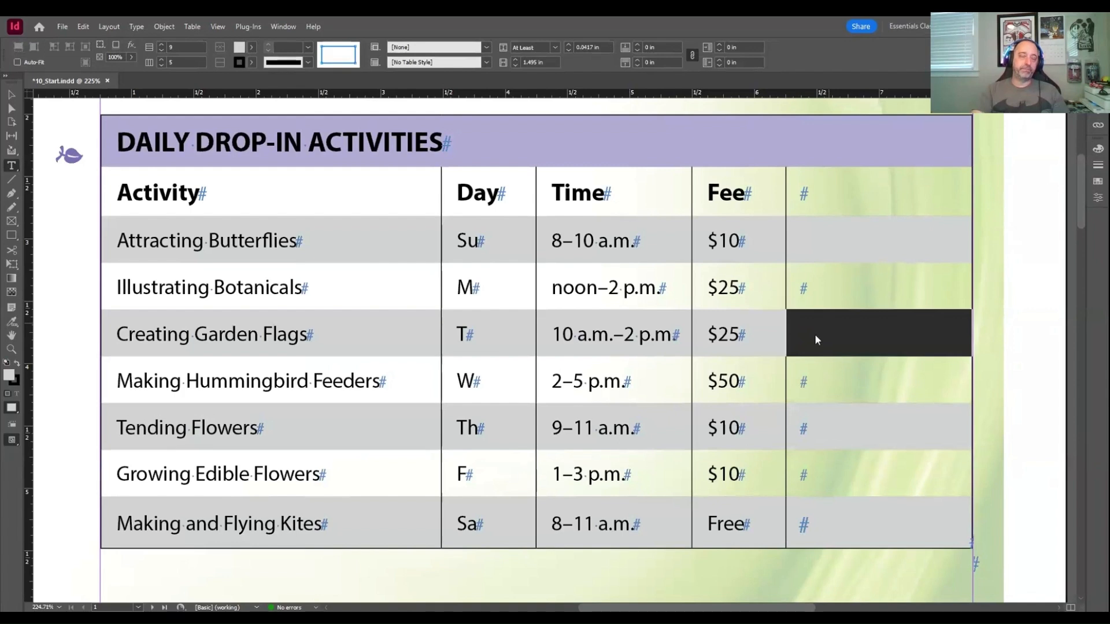
click(801, 448)
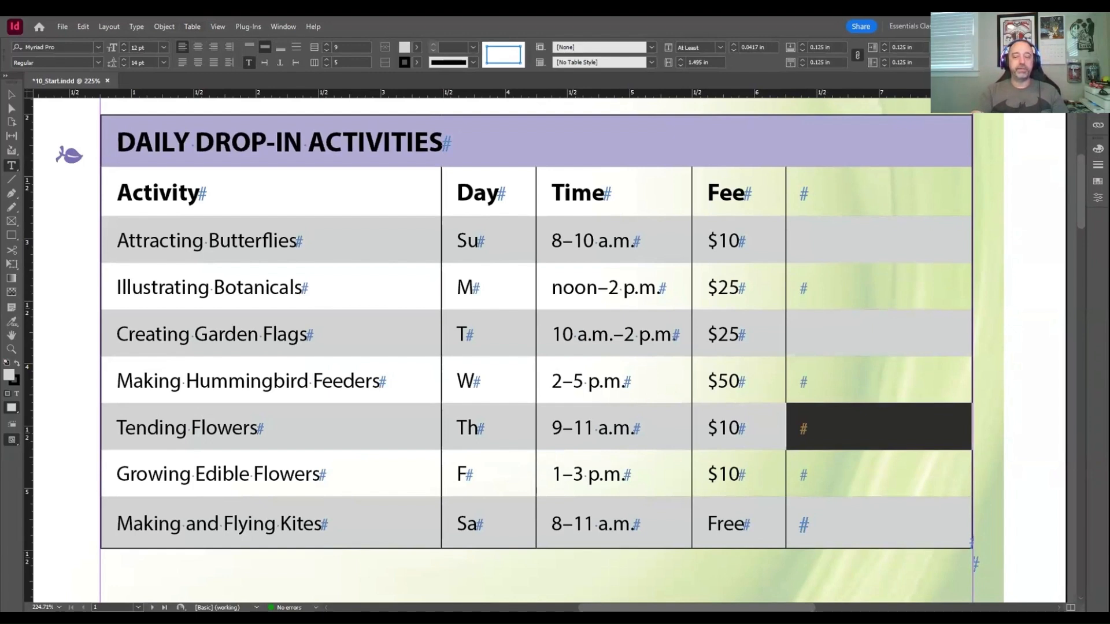
key(Escape)
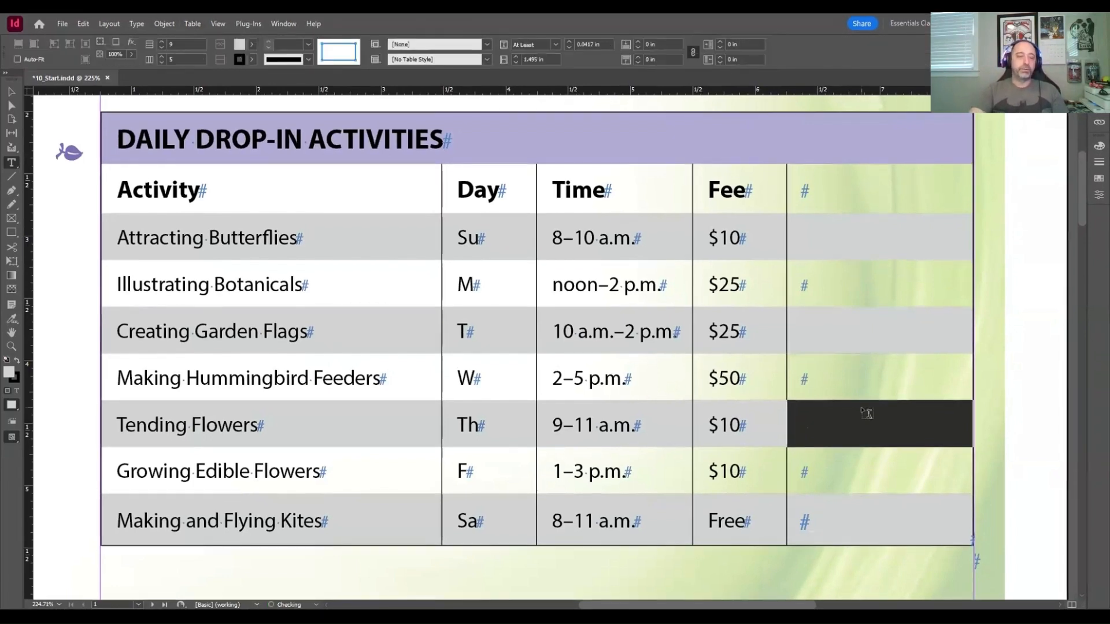
drag(845, 526, 861, 525)
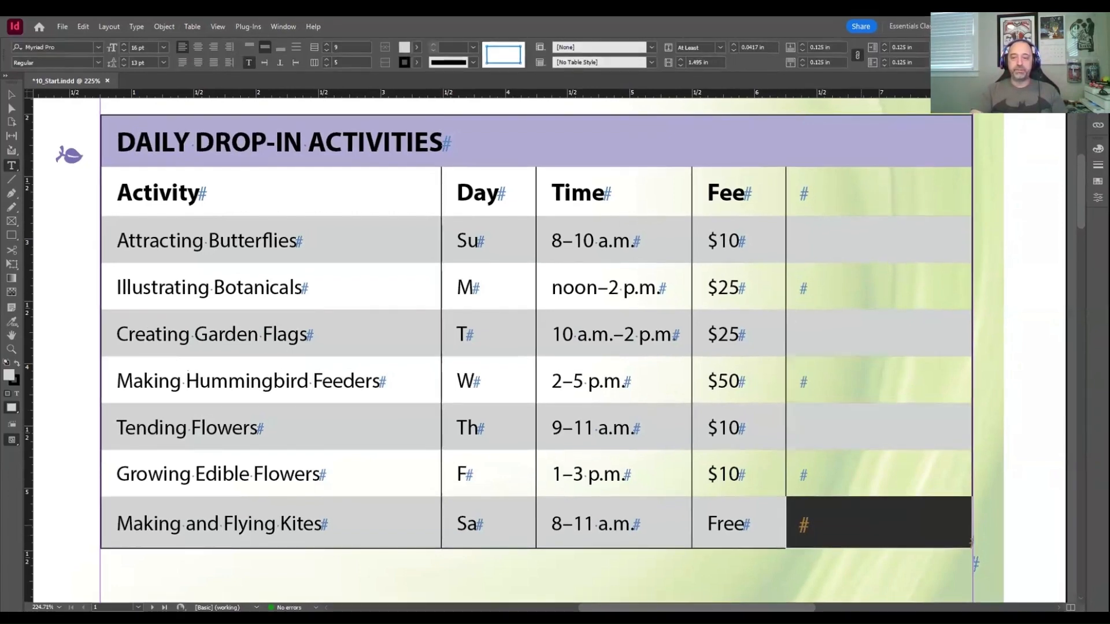
key(Escape)
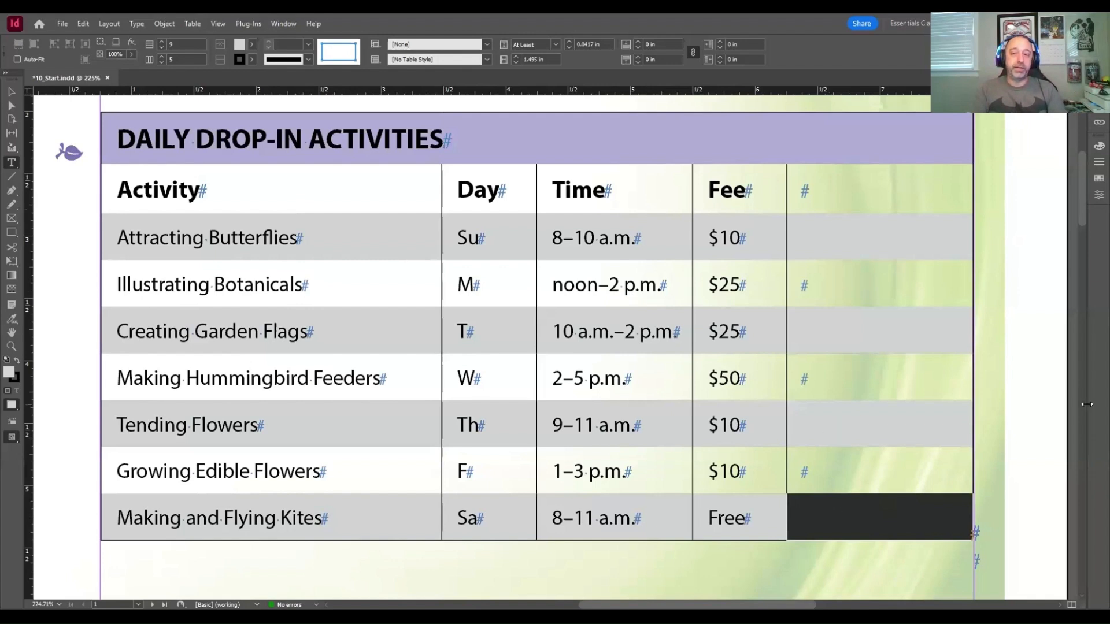
click(927, 416)
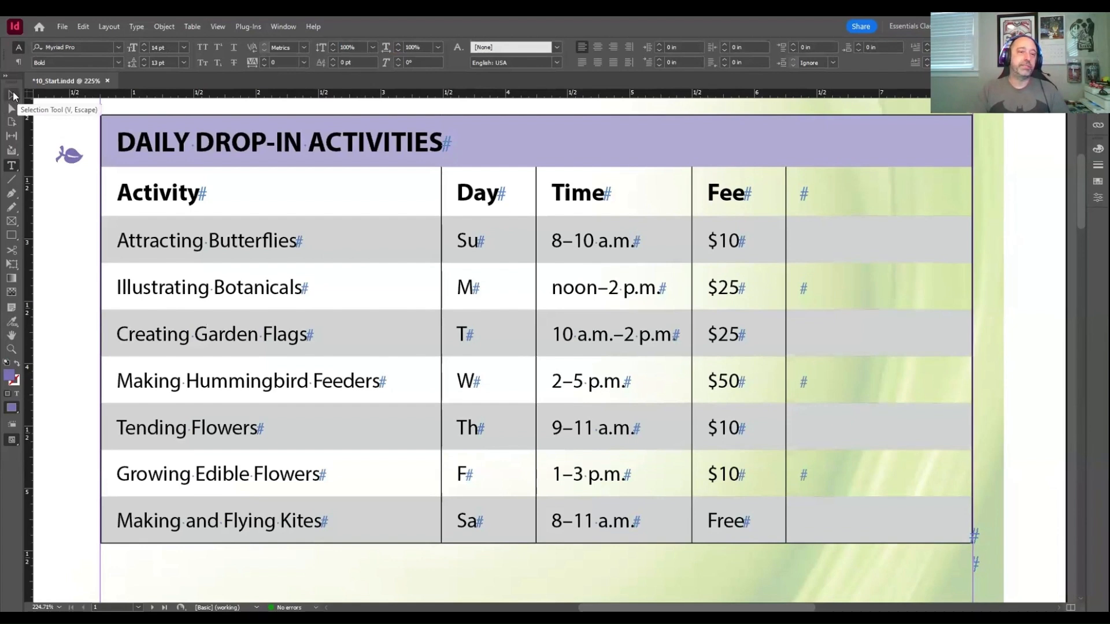
Select the graphic cell in the Attracting Butterflies row as a frame and place Butterfly.jpg from the Lesson10 folder in it.
click(13, 93)
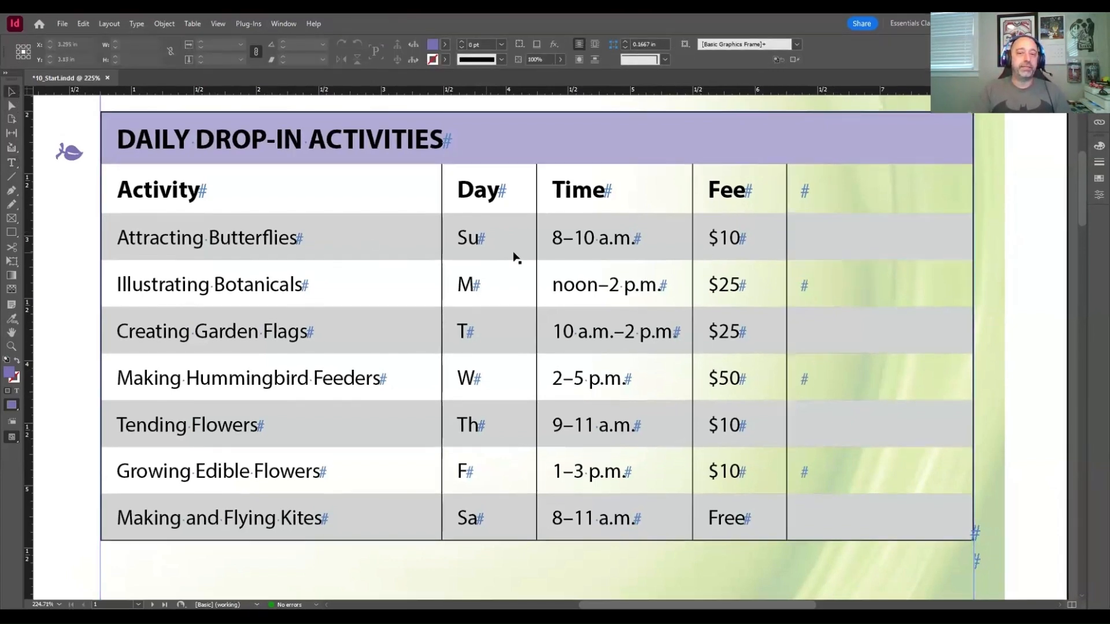
click(874, 251)
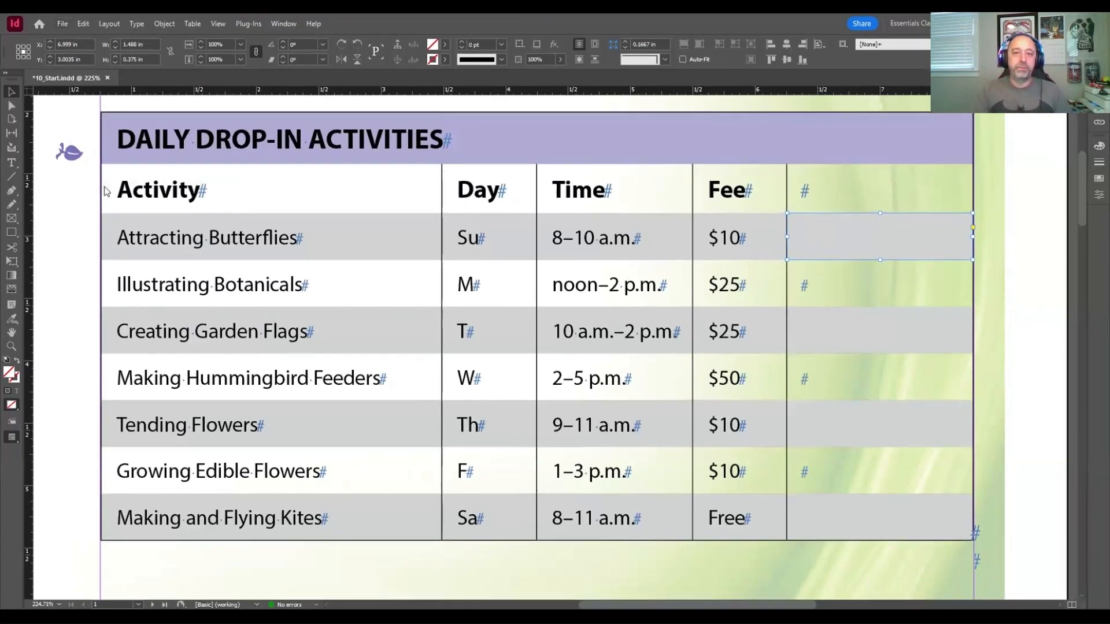
key(ctrl+d)
drag(671, 98, 432, 92)
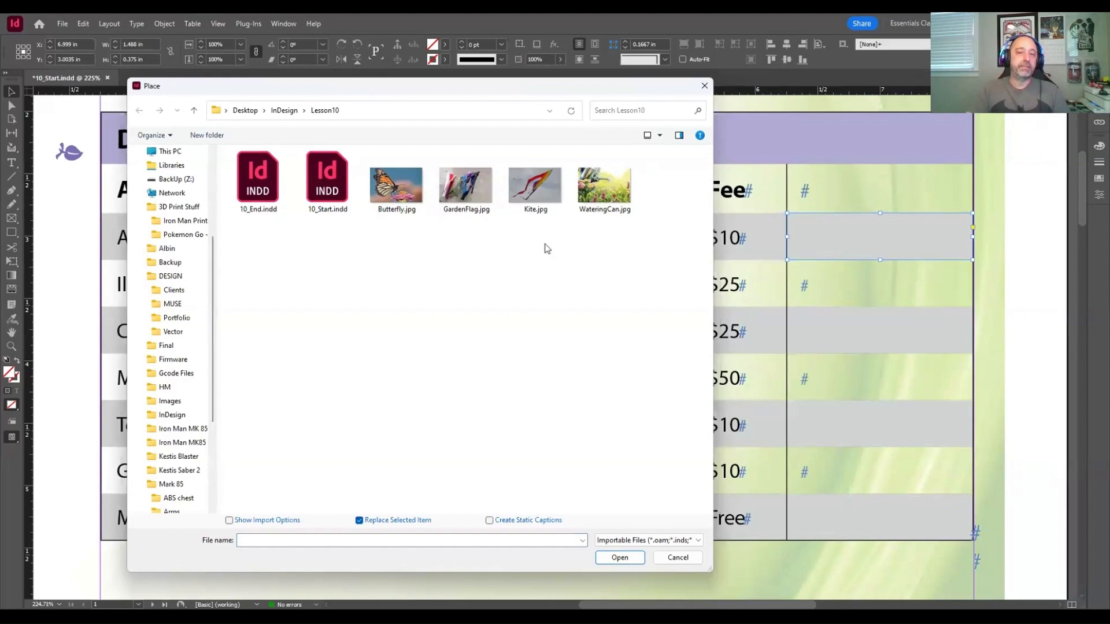
drag(529, 91, 474, 92)
click(352, 183)
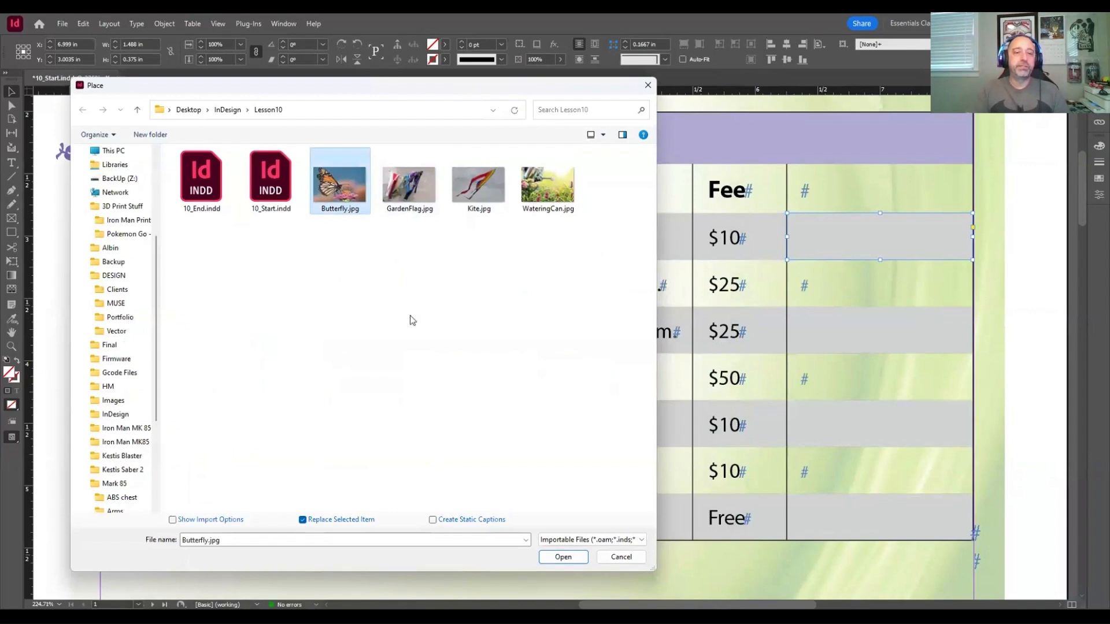
click(564, 557)
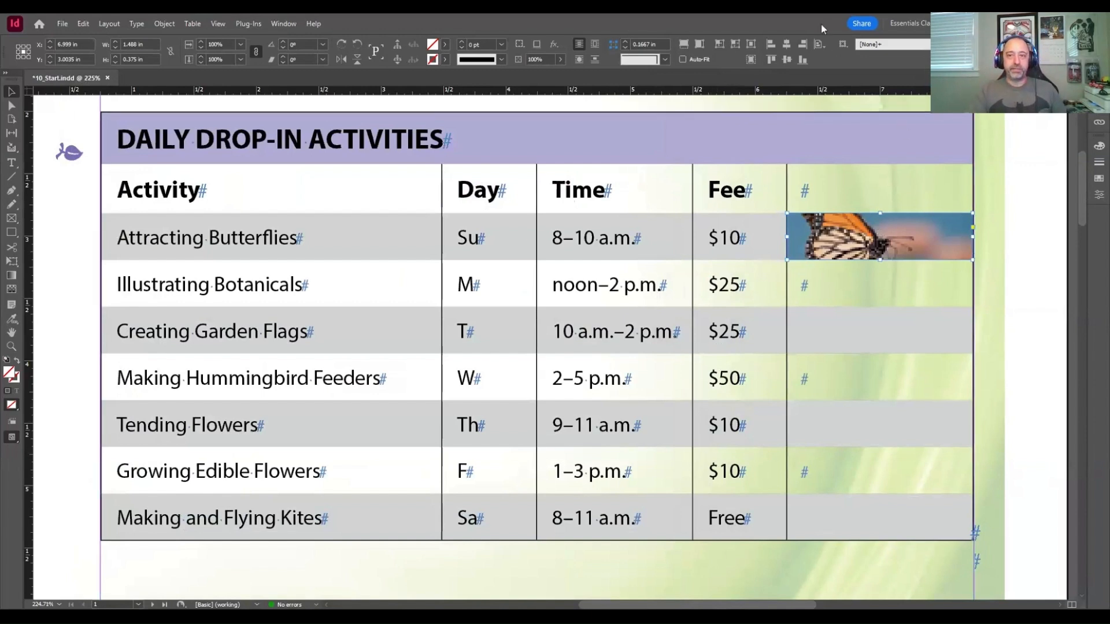
Delete the butterfly image from its graphic cell and place Butterfly.jpg there again.
key(Delete)
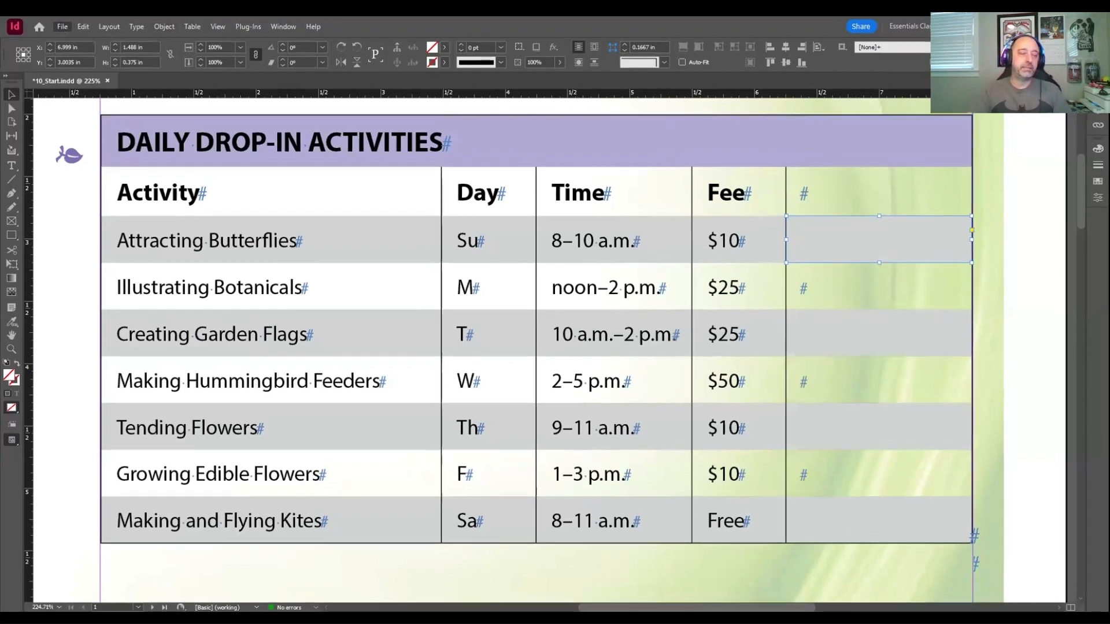
key(ctrl+d)
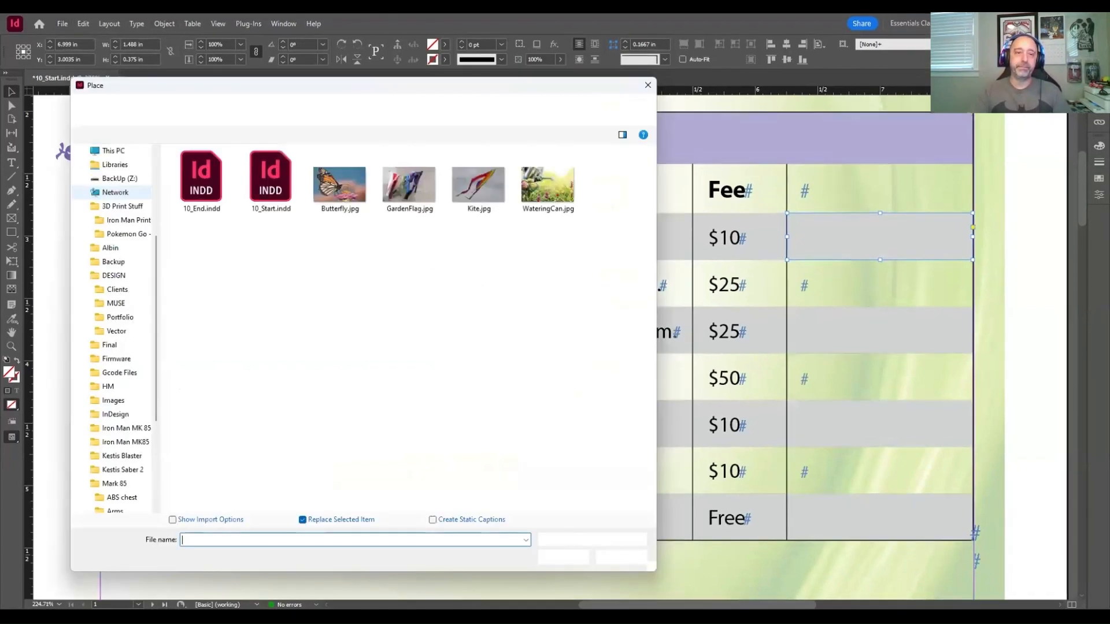
click(340, 184)
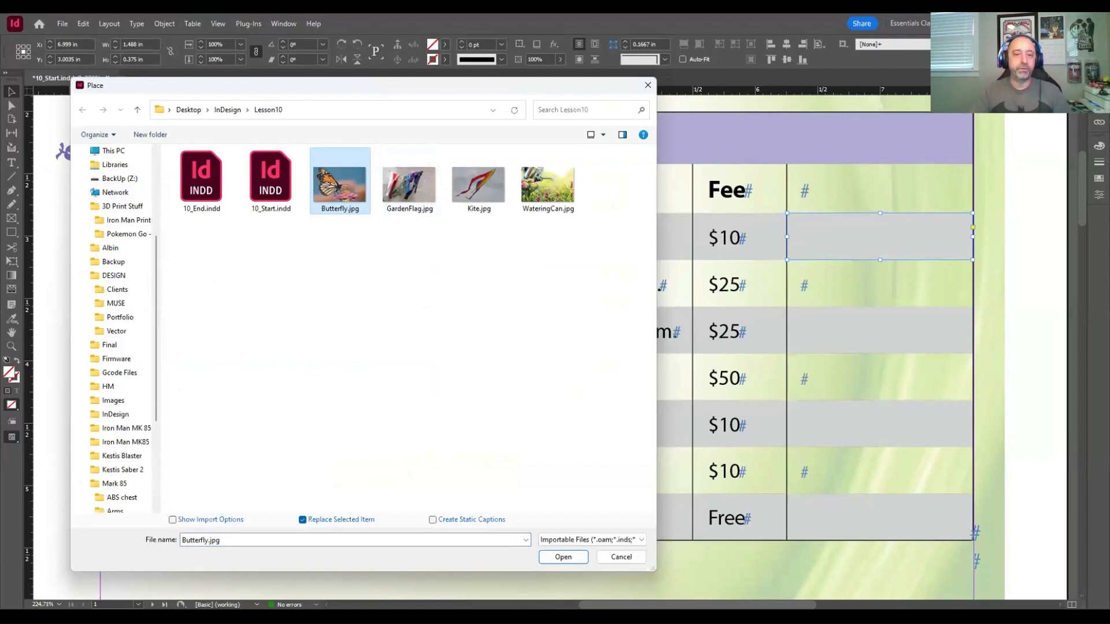
click(555, 557)
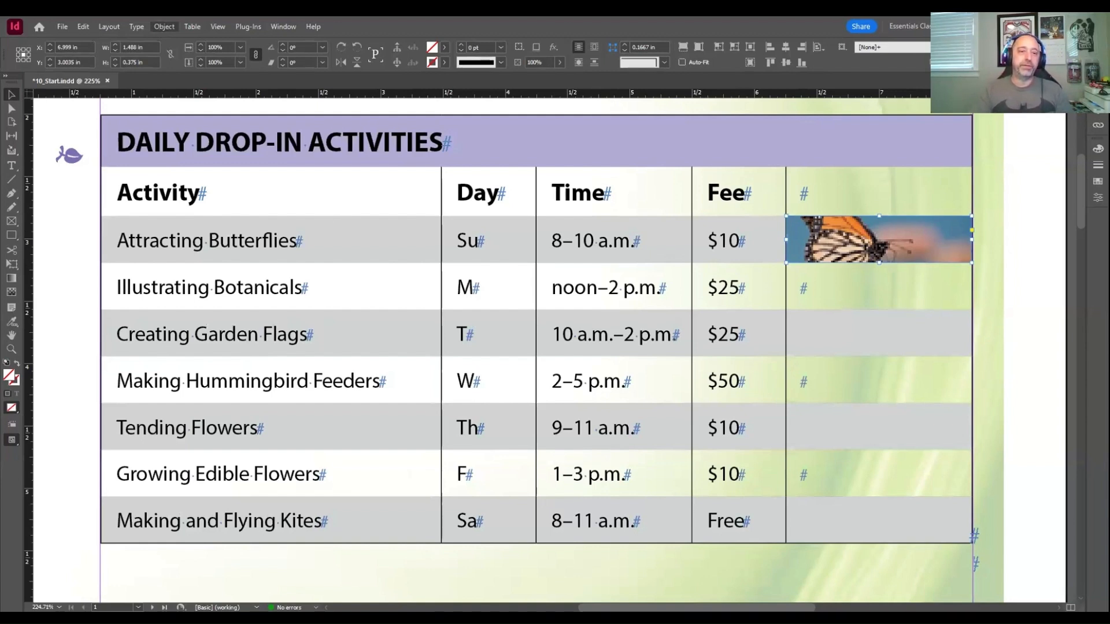
Apply Fit Frame to Content to the butterfly image so the Attracting Butterflies row fits the whole picture.
mouse_move(233, 256)
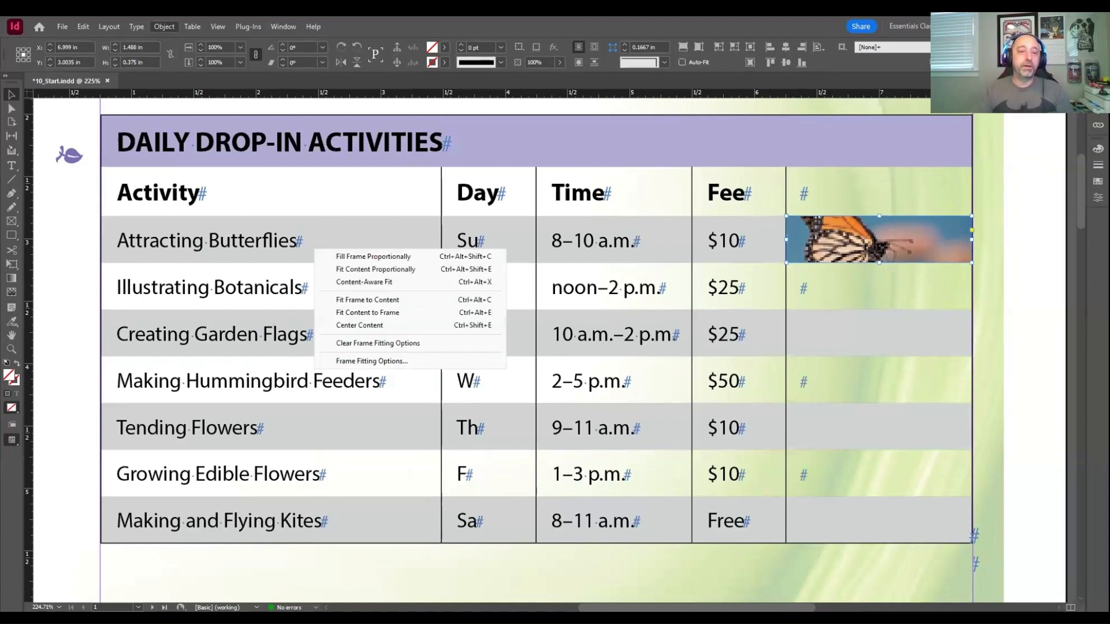
click(373, 262)
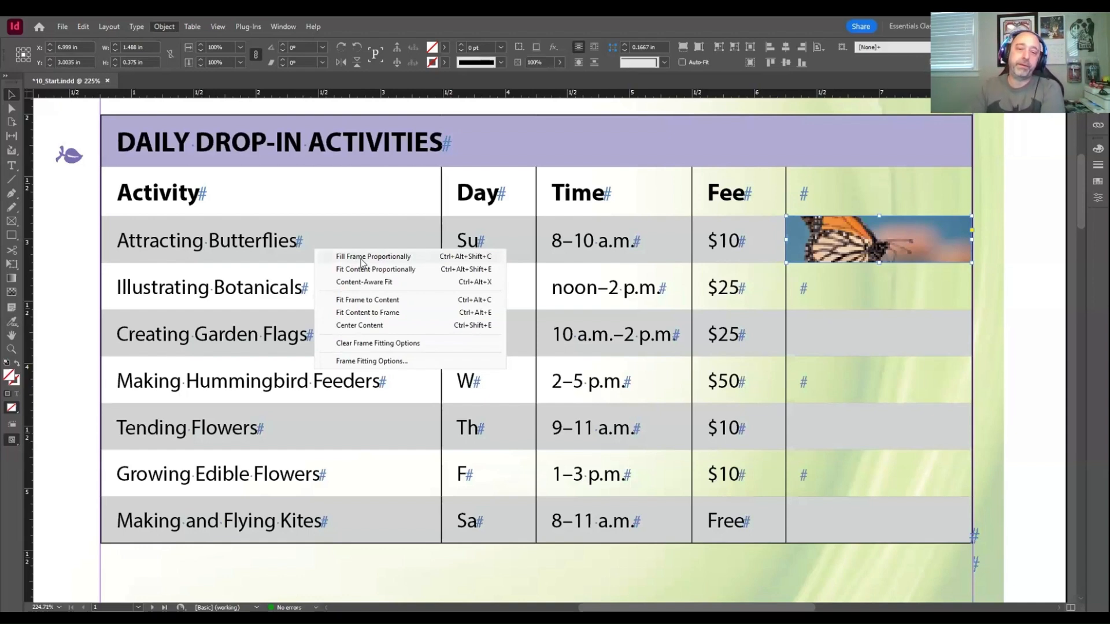
click(361, 261)
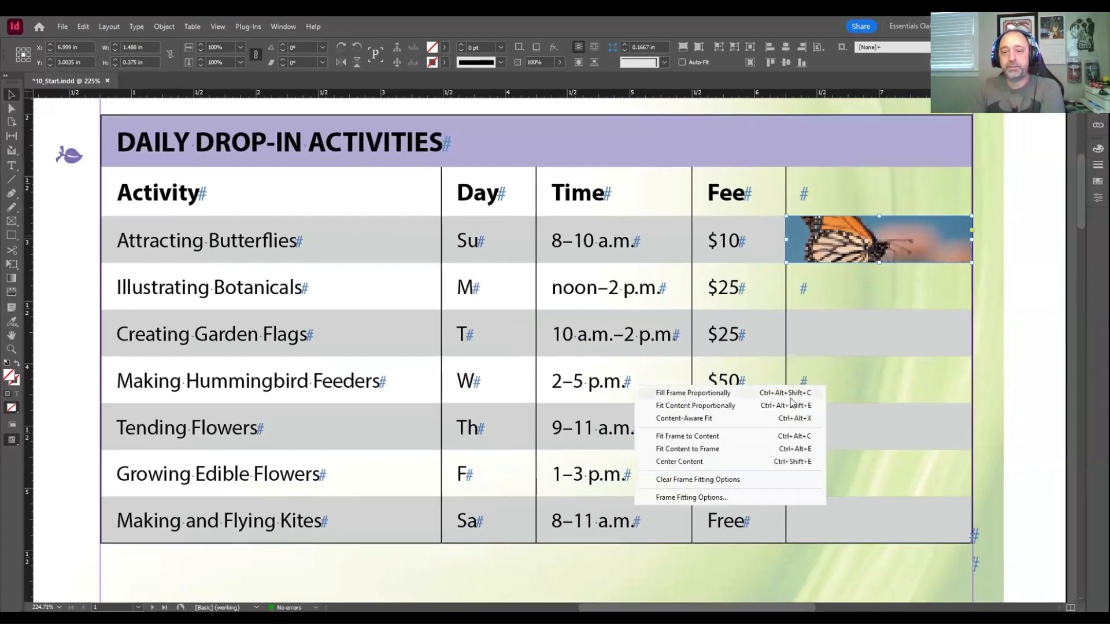
click(790, 397)
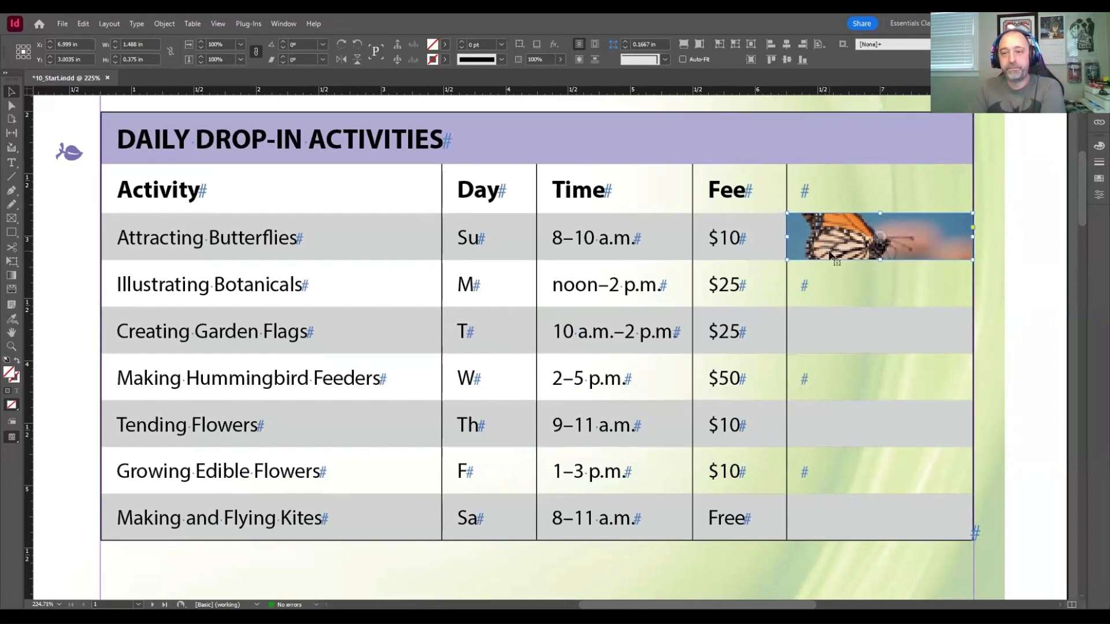
mouse_move(867, 394)
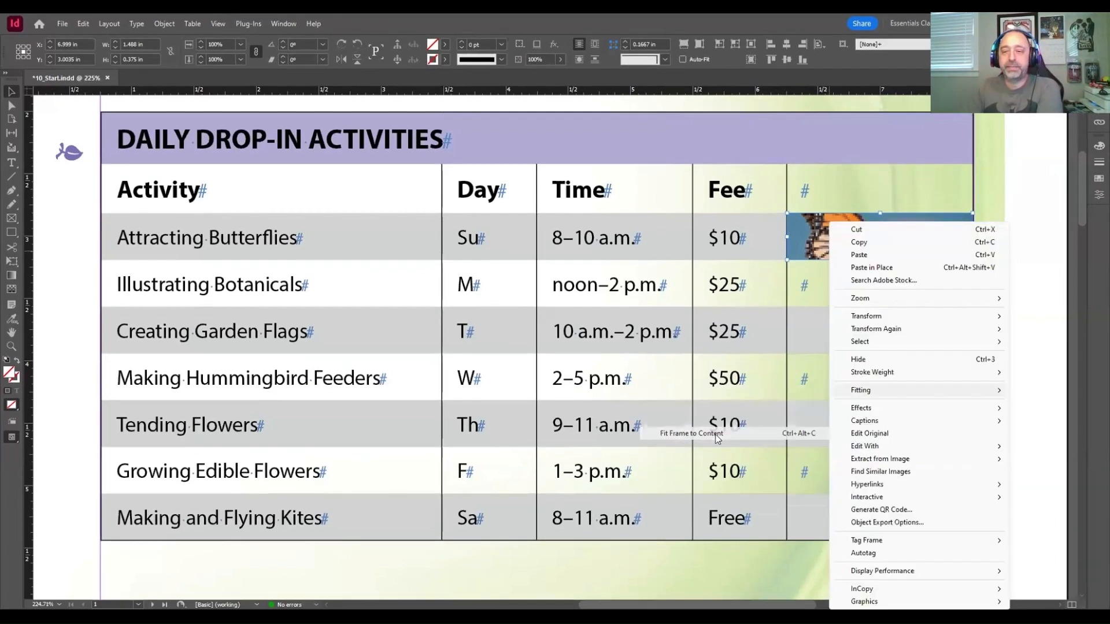
click(716, 441)
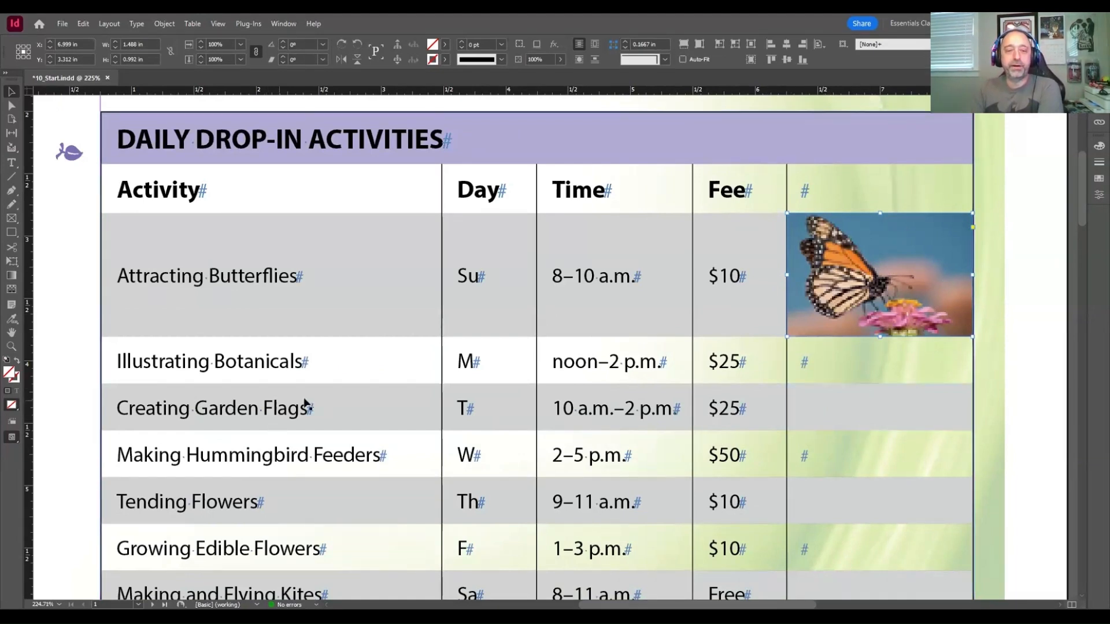
Place GardenFlag.jpg in the graphic cell of the Creating Garden Flags row and apply Fit Frame to Content.
click(825, 416)
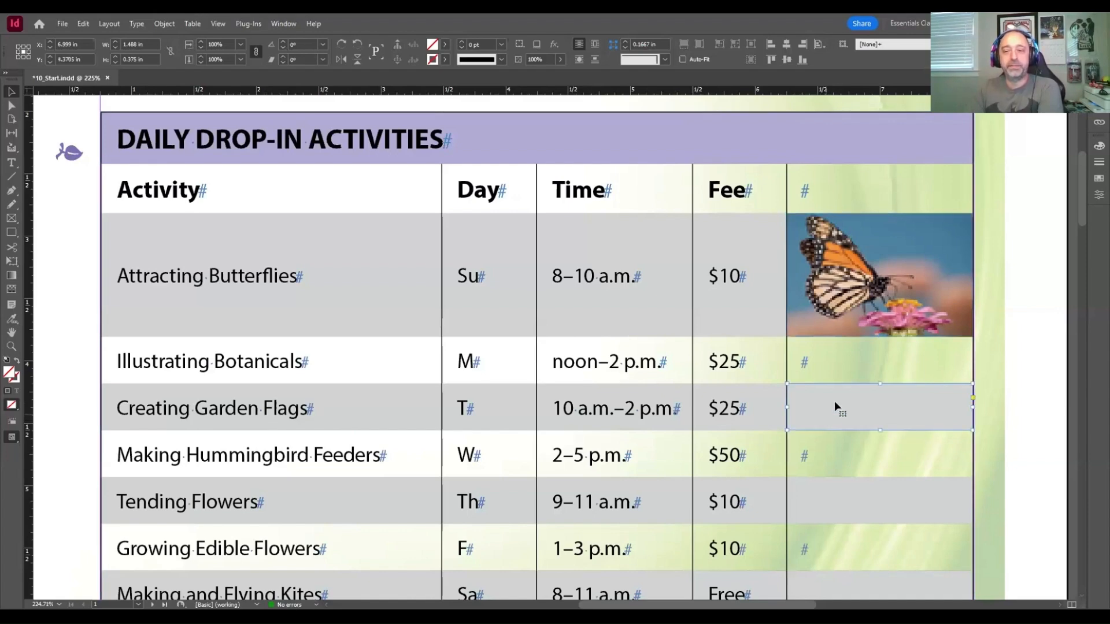
scroll(834, 400, down, 2)
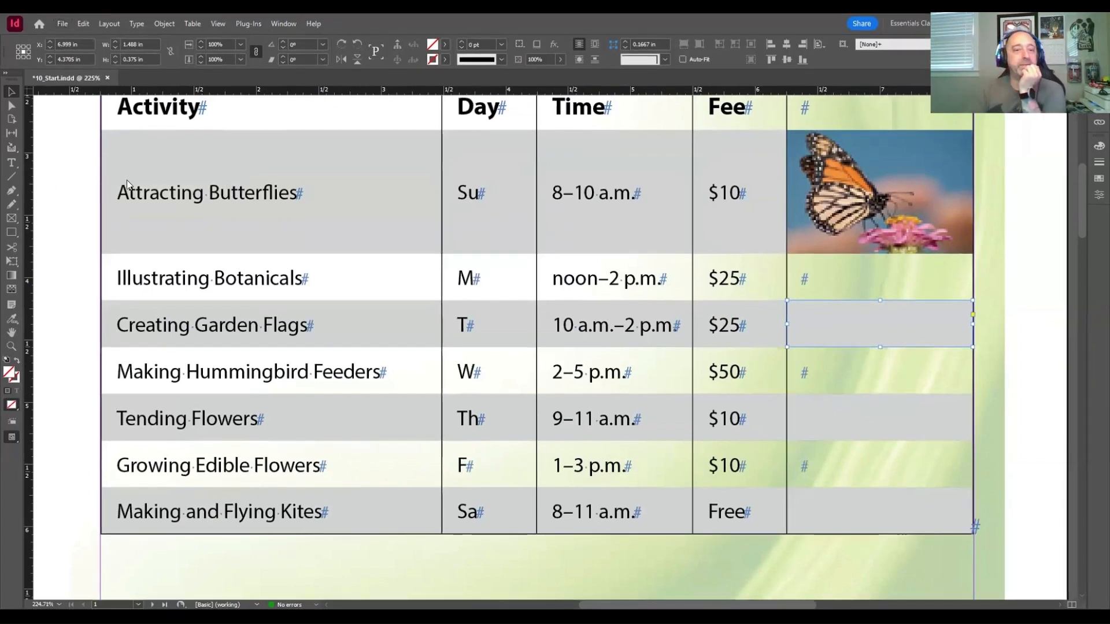
key(ctrl+d)
click(409, 184)
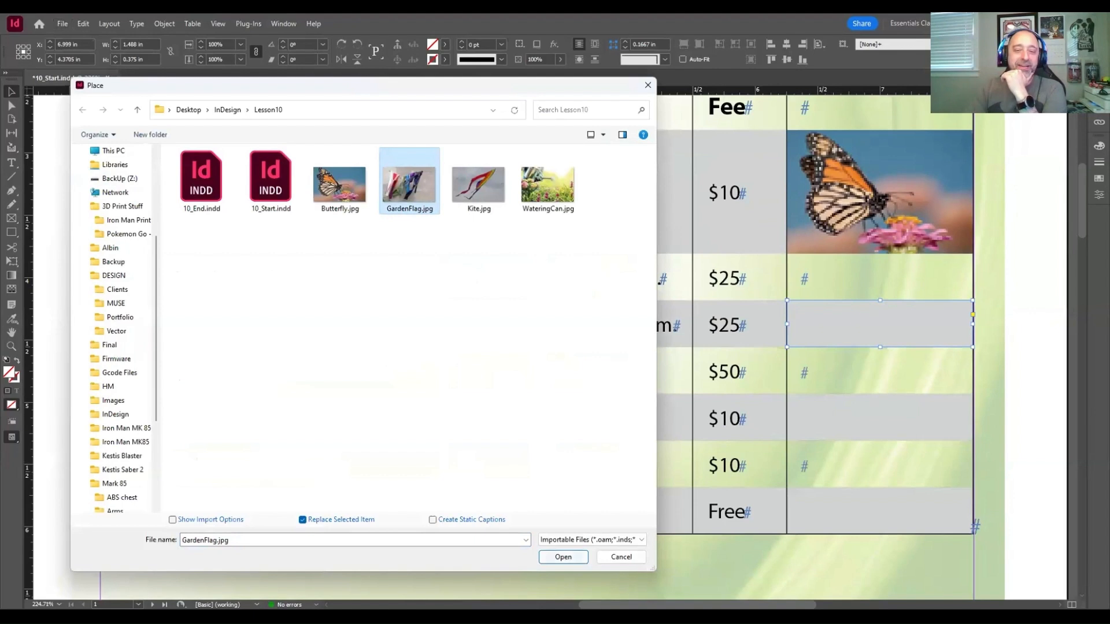
key(Return)
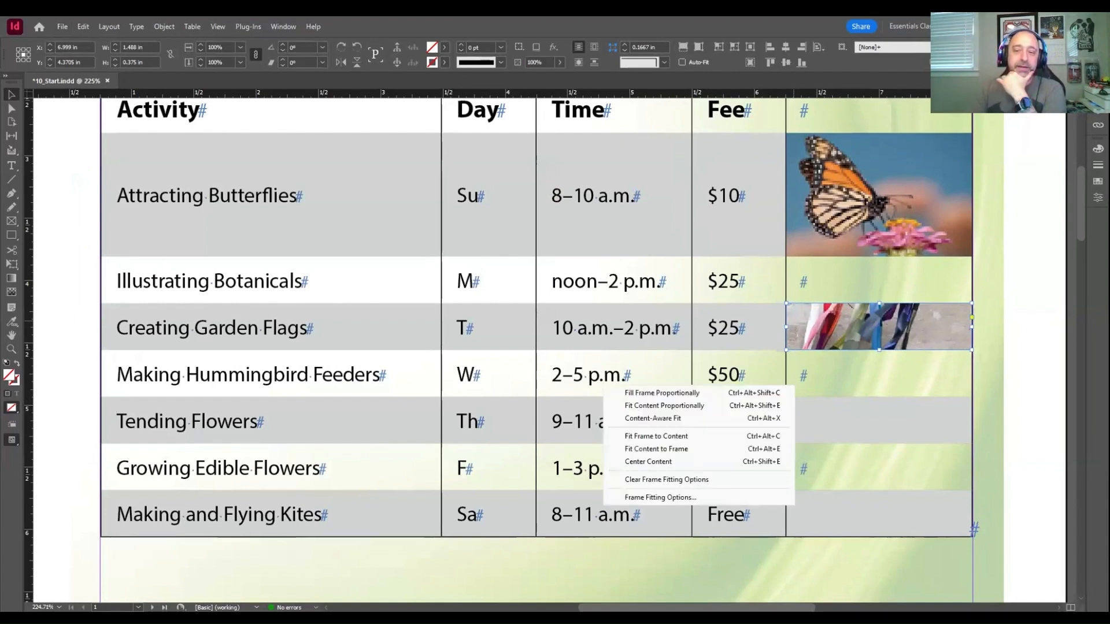
click(659, 437)
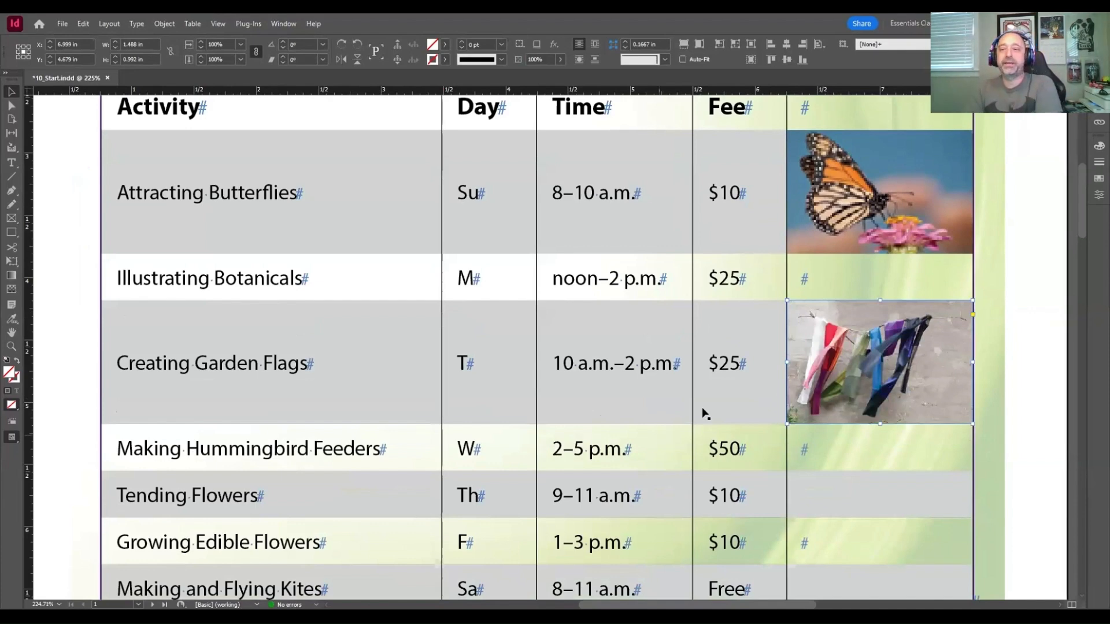
Place WateringCan.jpg in the graphic cell of the Tending Flowers row and apply Fit Frame to Content.
scroll(941, 325, down, 2)
scroll(942, 327, down, 1)
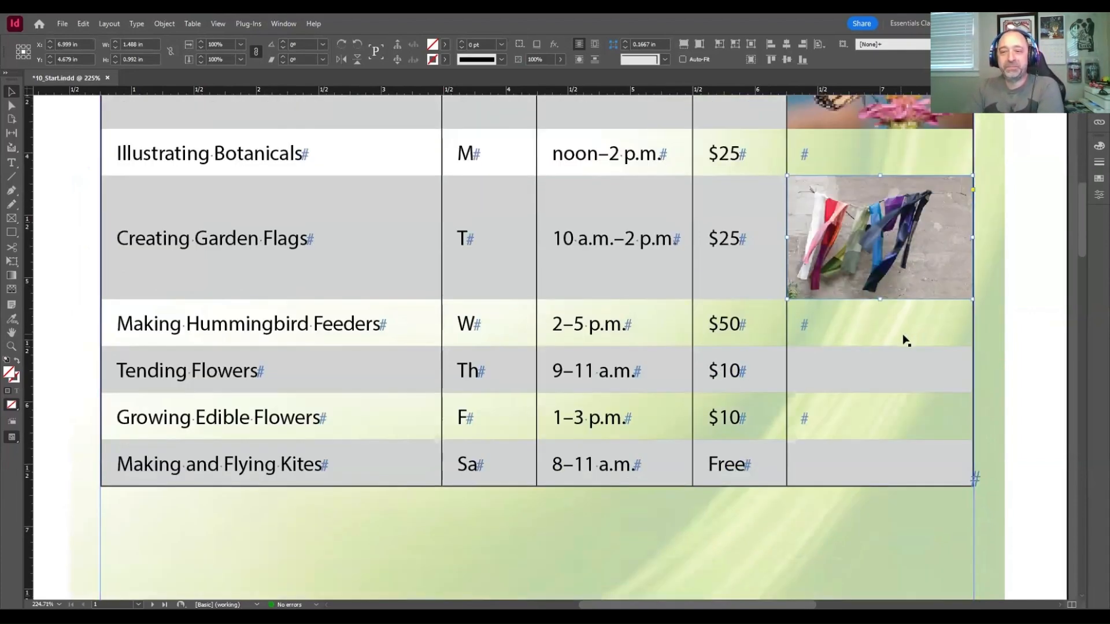
click(858, 362)
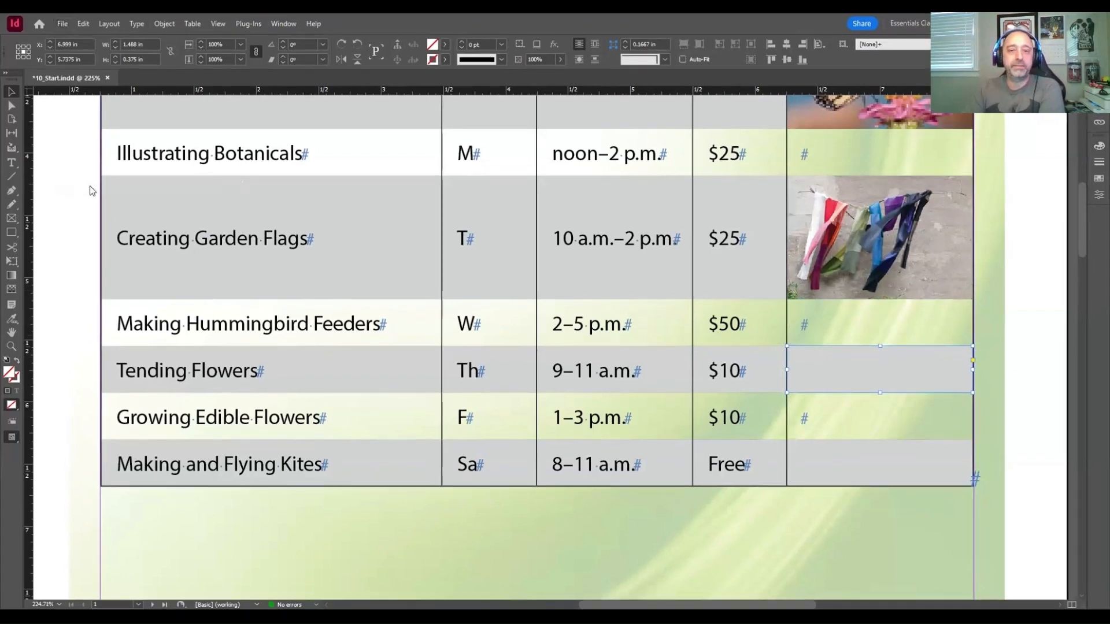
key(ctrl+d)
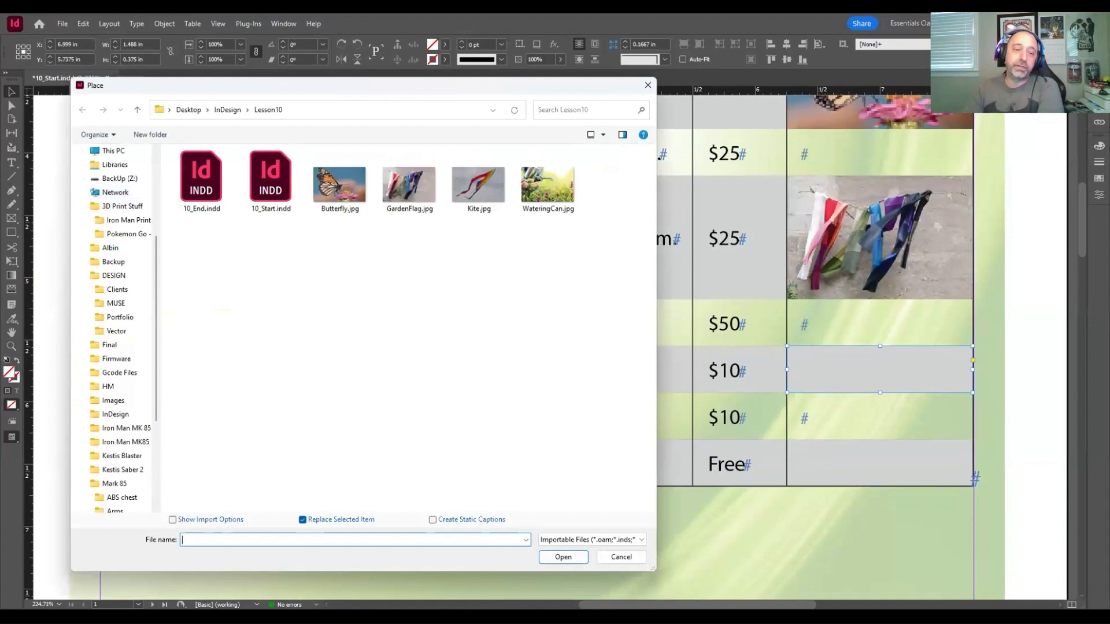
drag(436, 90, 405, 78)
click(517, 173)
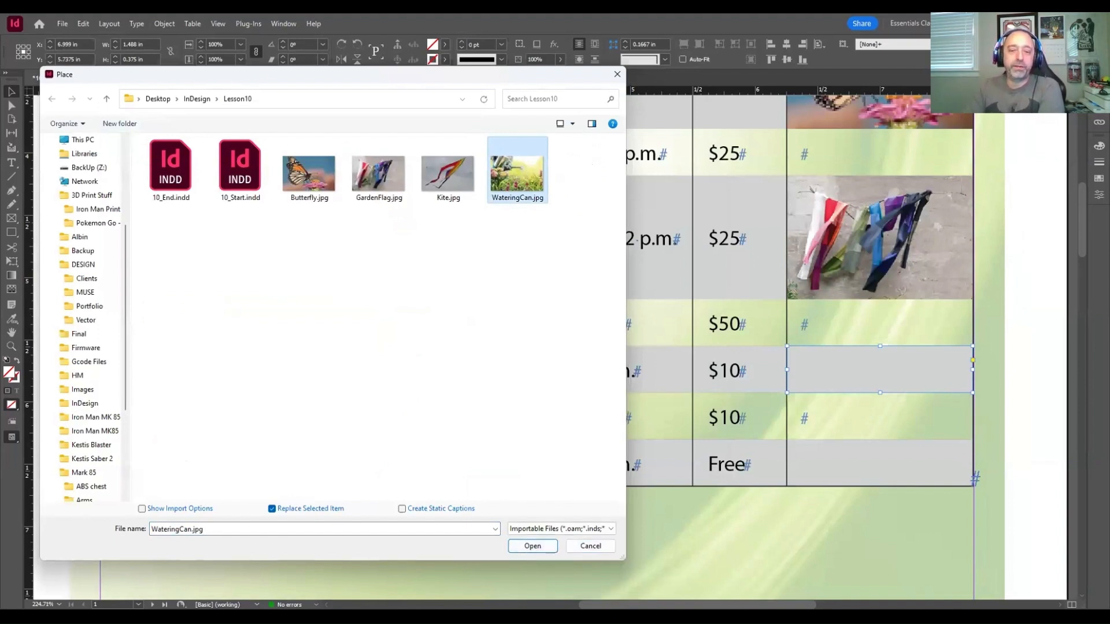
click(533, 544)
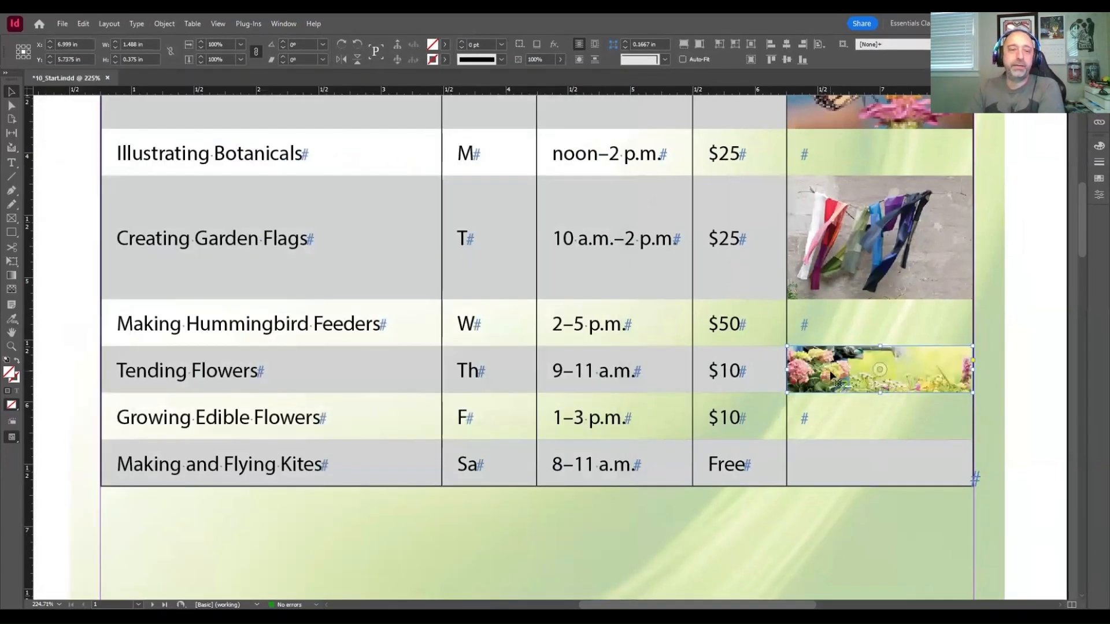
click(164, 24)
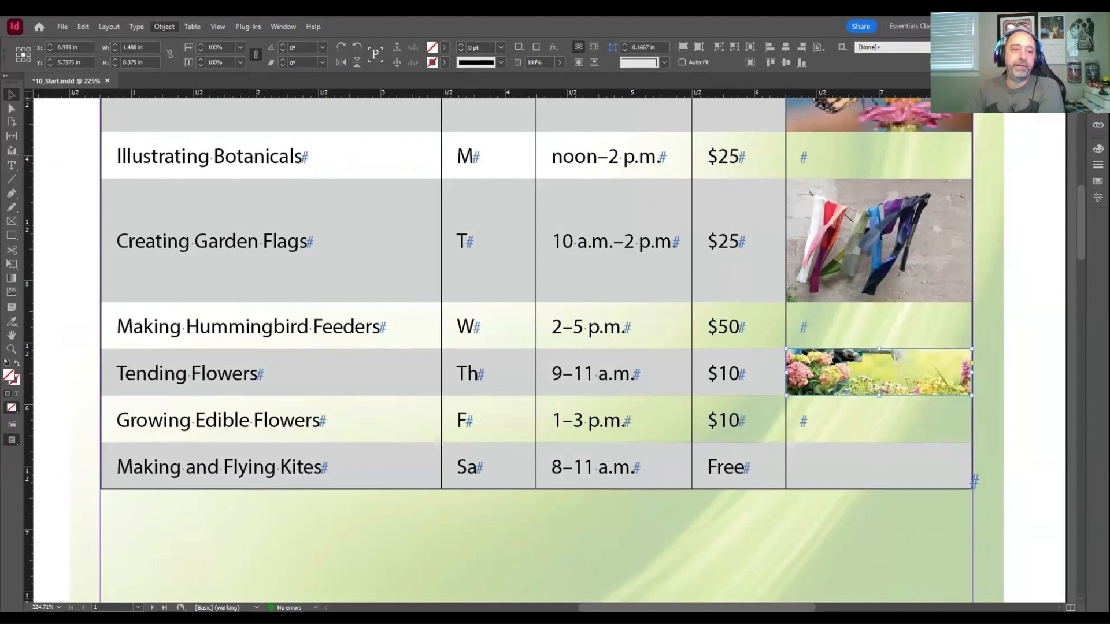
mouse_move(234, 254)
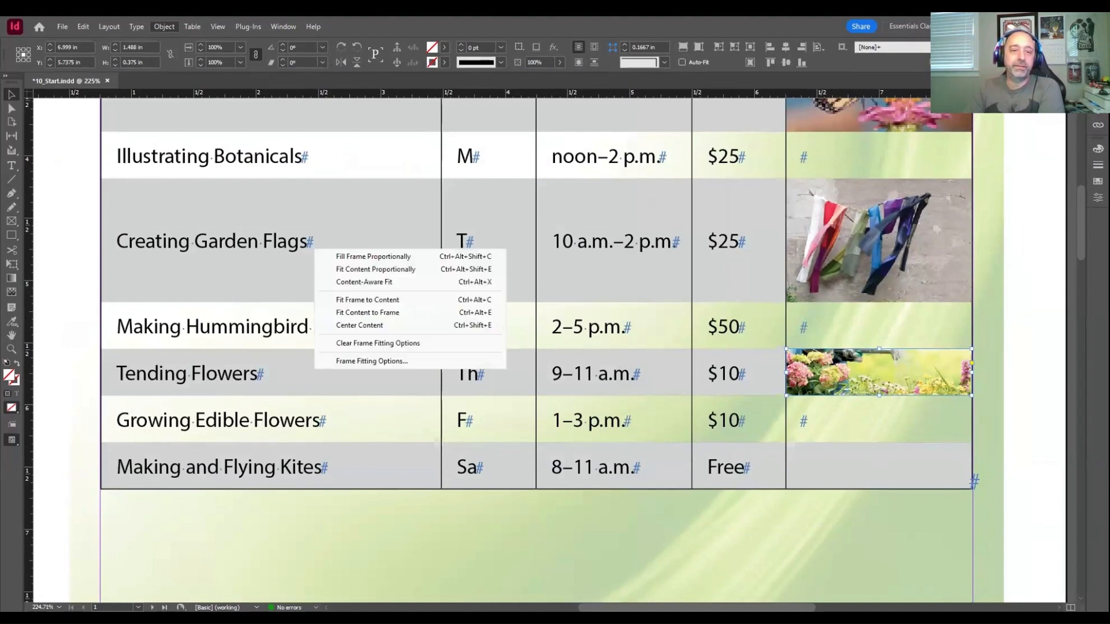
click(362, 301)
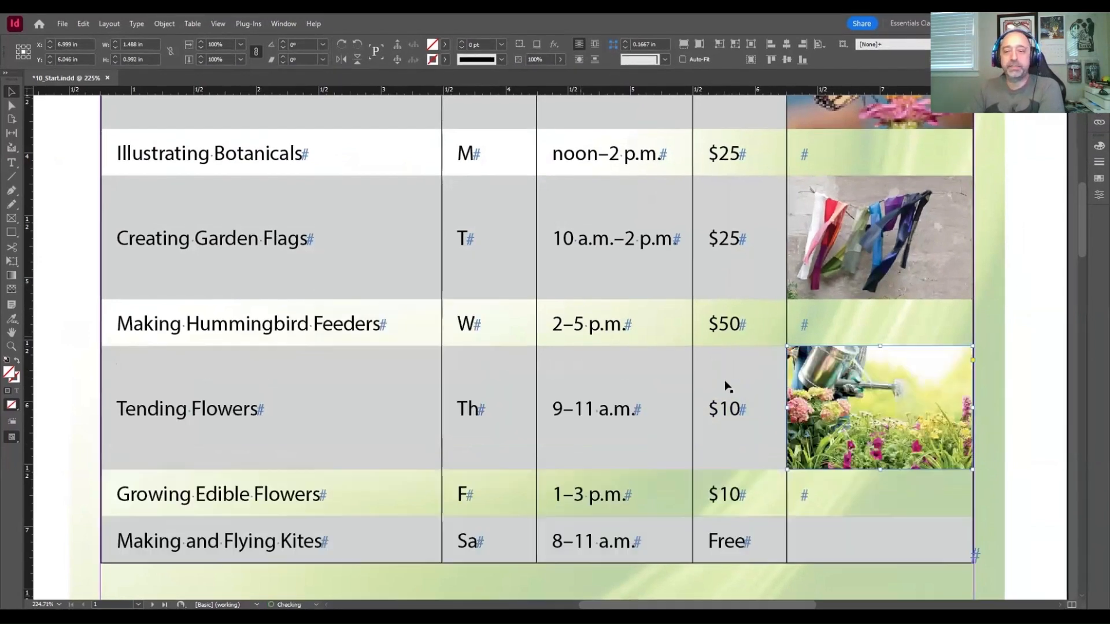
Place Kite.jpg in the graphic cell of the Making and Flying Kites row and apply Fit Frame to Content.
scroll(883, 433, down, 3)
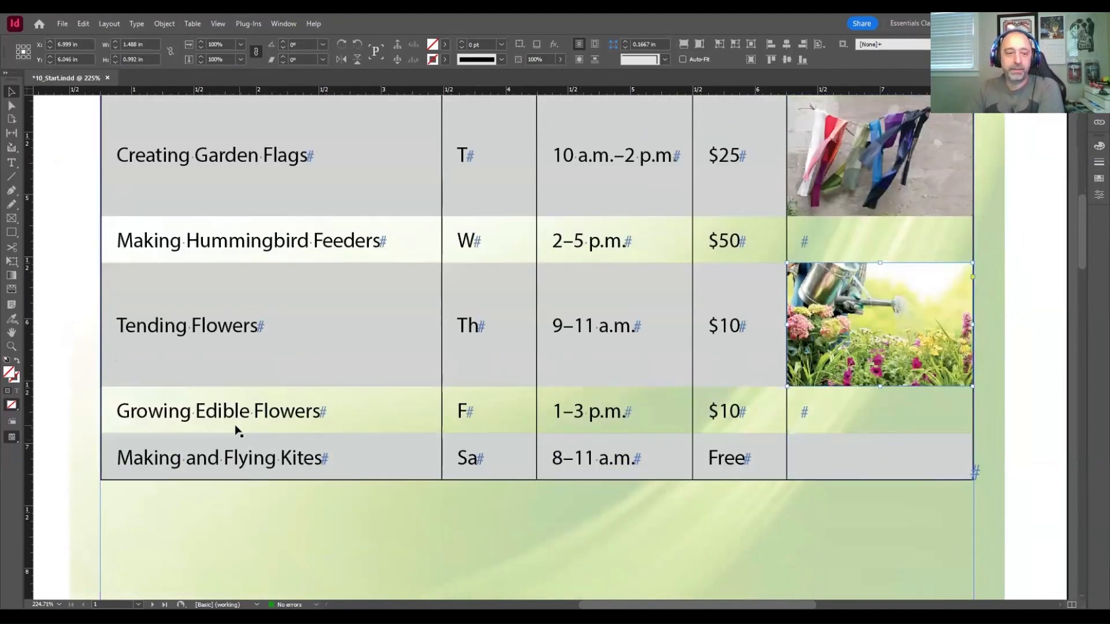
click(850, 473)
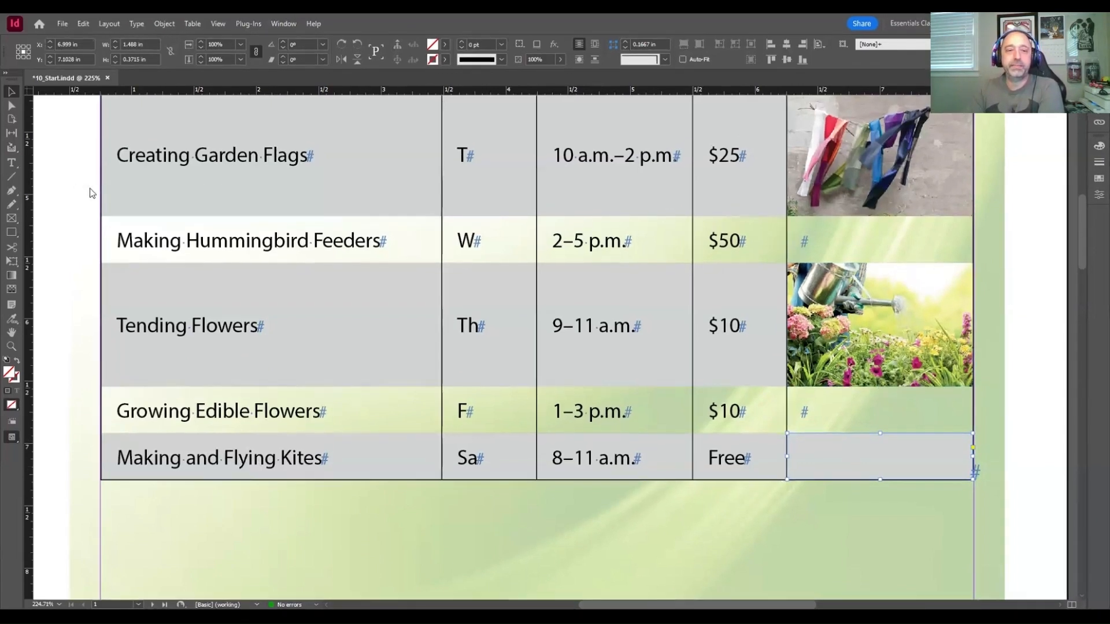
key(ctrl+d)
click(447, 170)
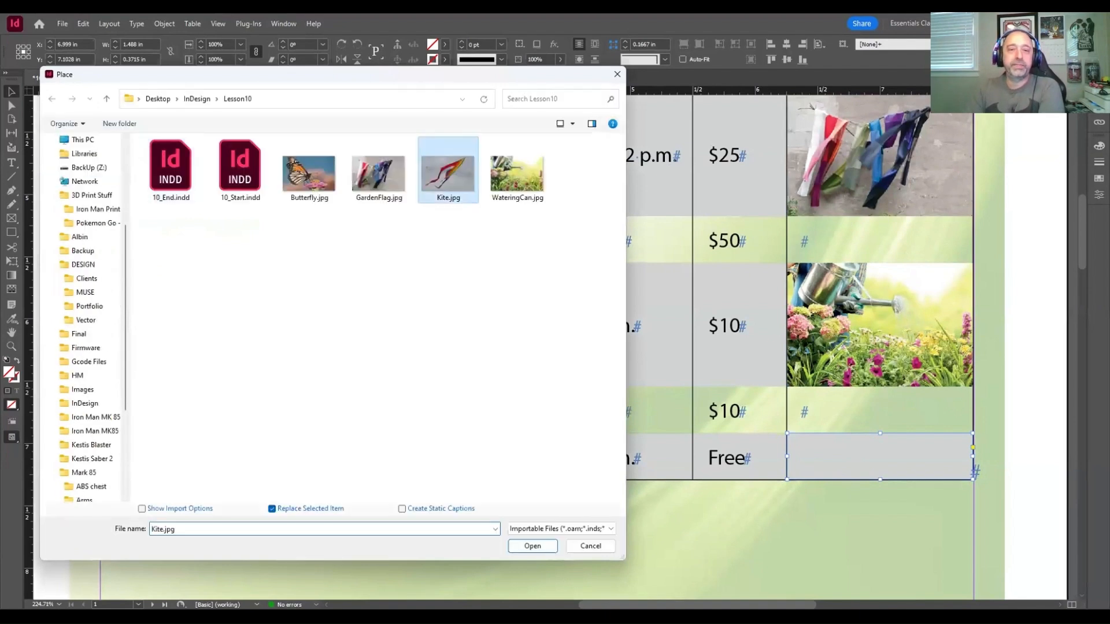
click(532, 546)
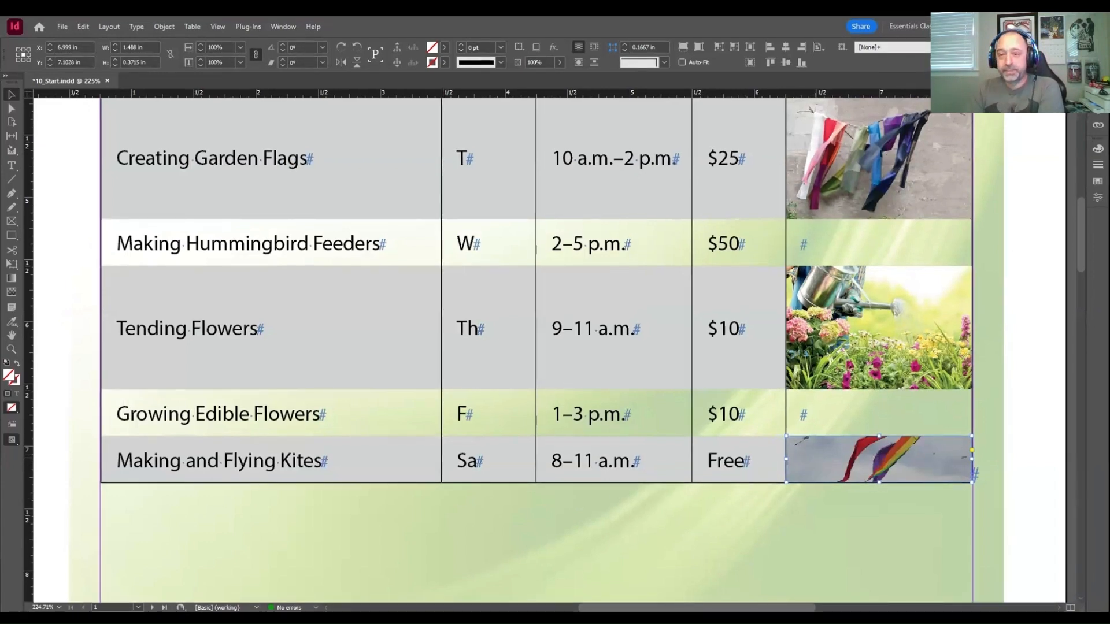
mouse_move(850, 237)
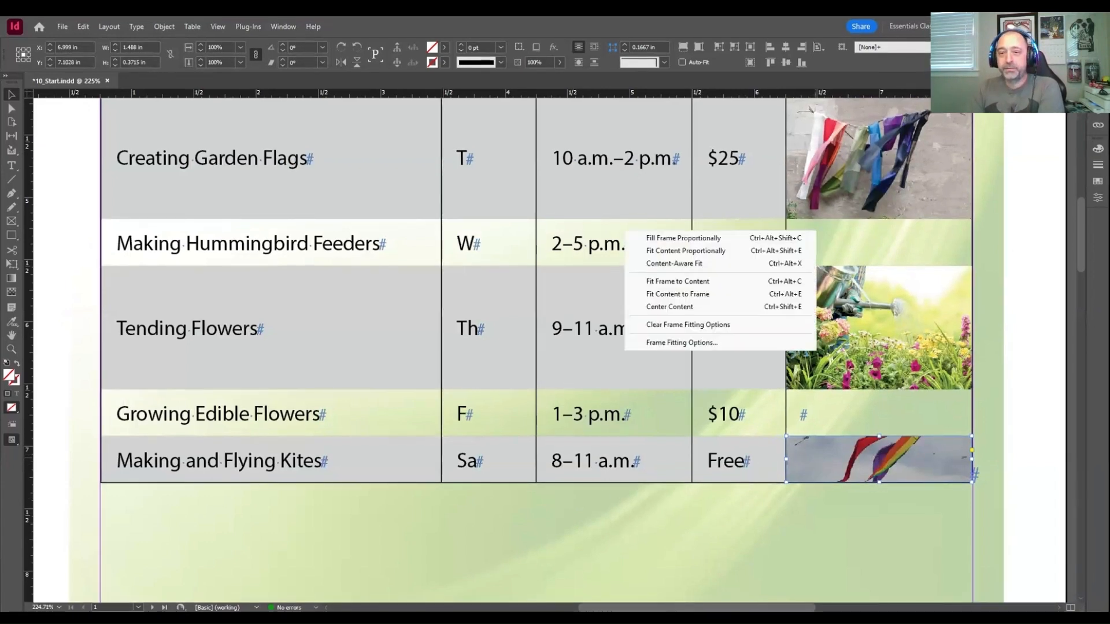
click(699, 283)
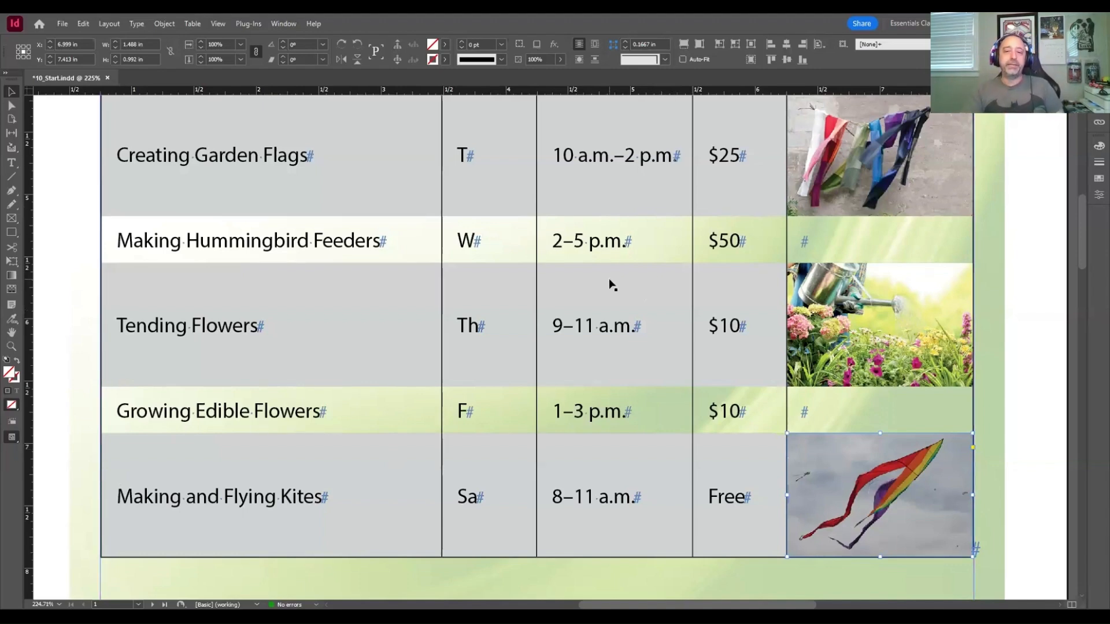
Select all cells of the body rows from Attracting Butterflies through Making and Flying Kites with the Type tool.
scroll(613, 288, up, 1)
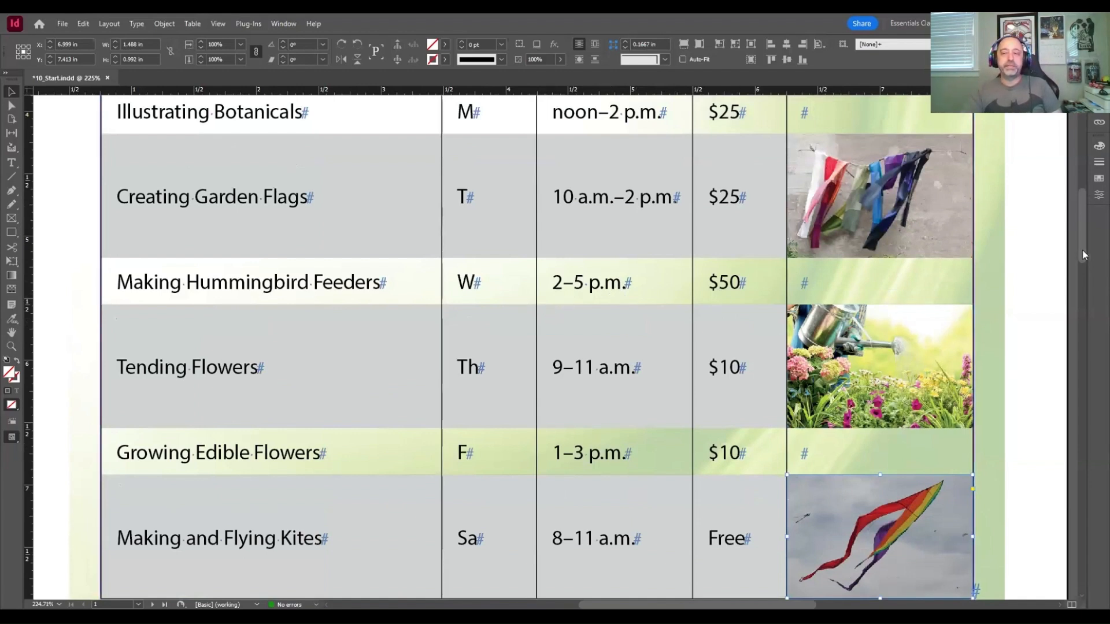
key(ctrl+minus)
key(ctrl+minus)
key(space)
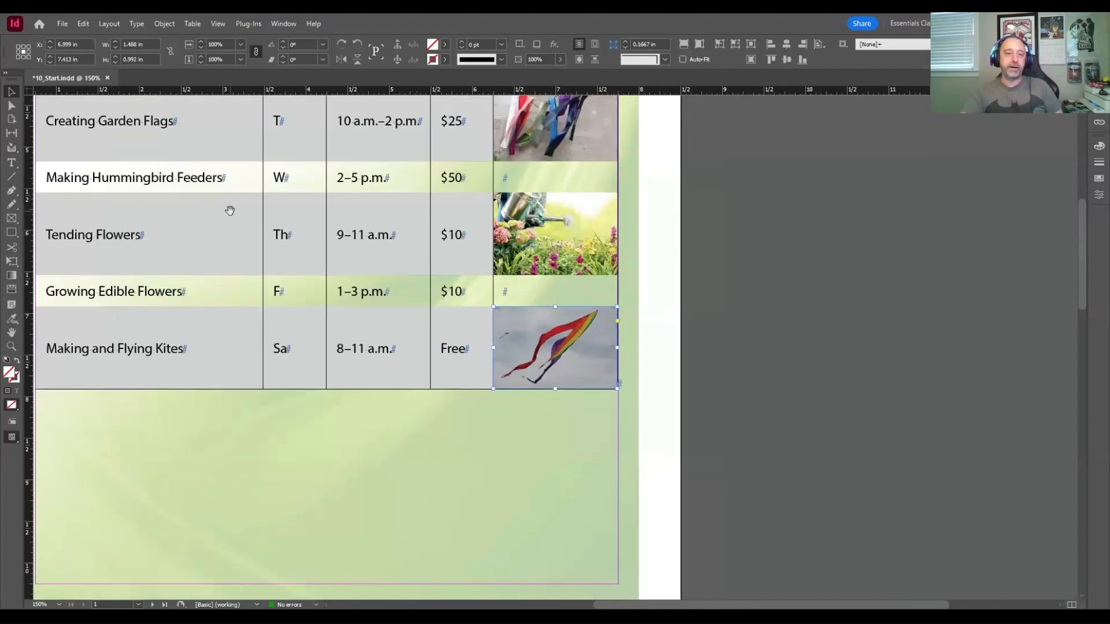
drag(230, 210, 426, 372)
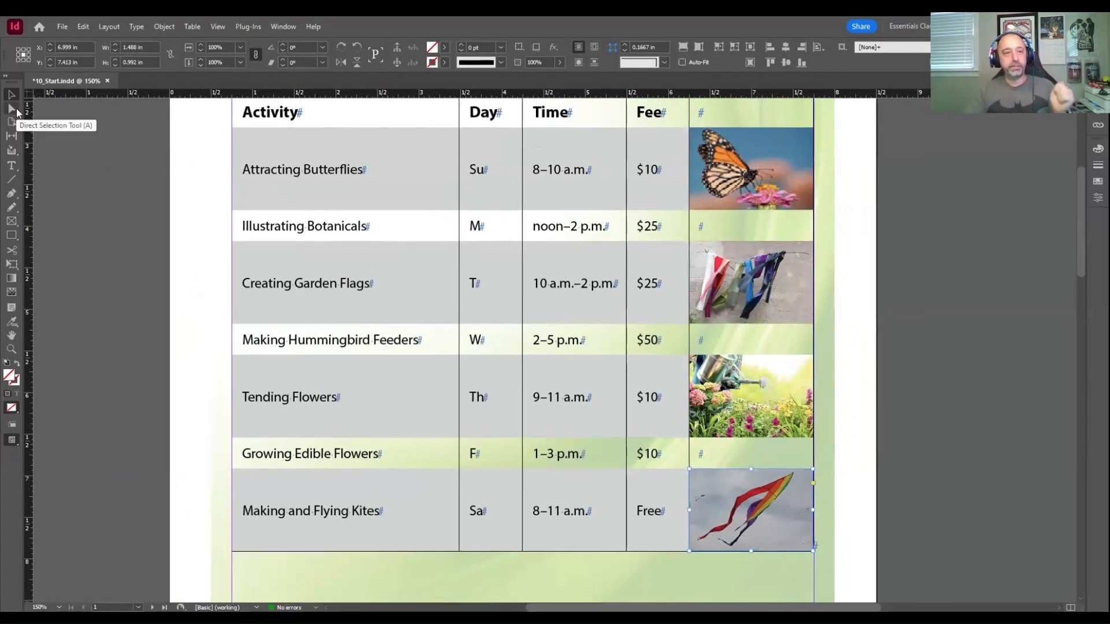
click(12, 166)
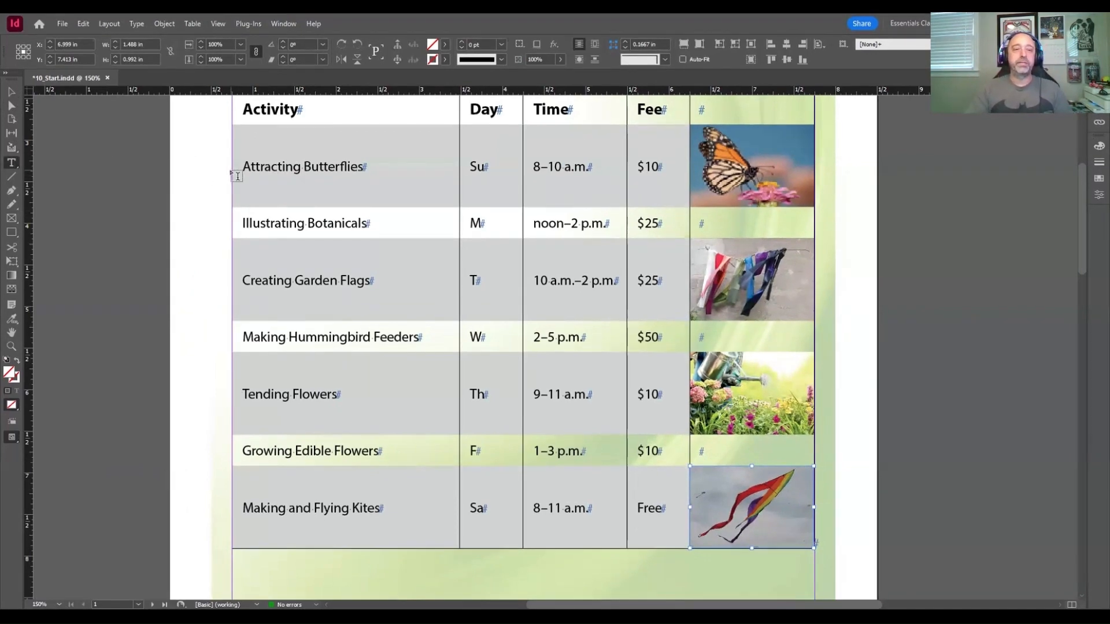
drag(227, 168, 221, 540)
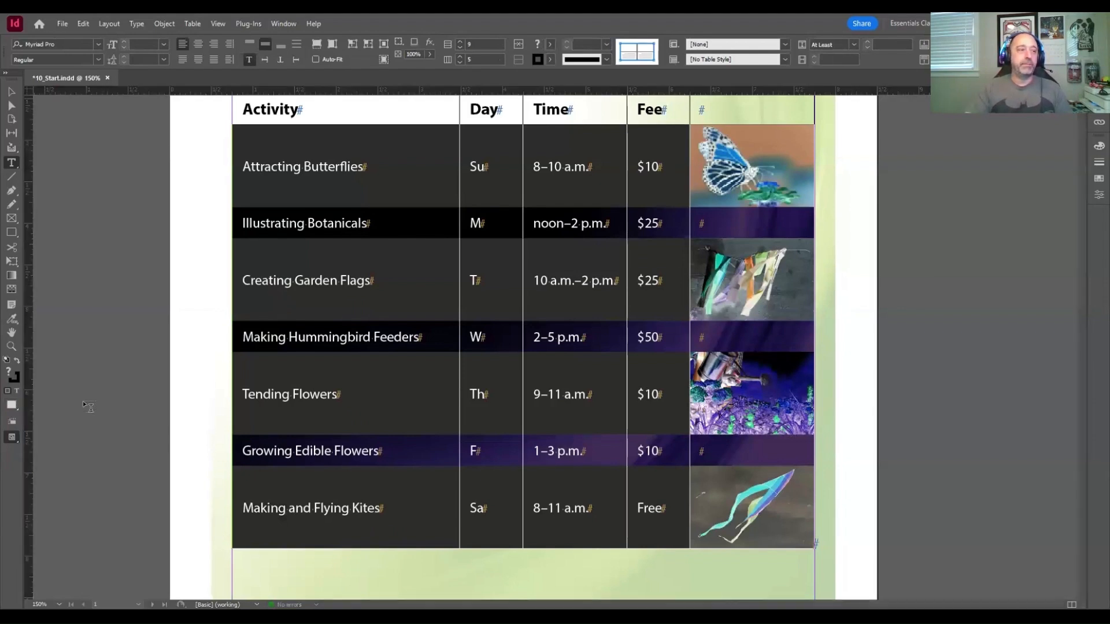
click(241, 251)
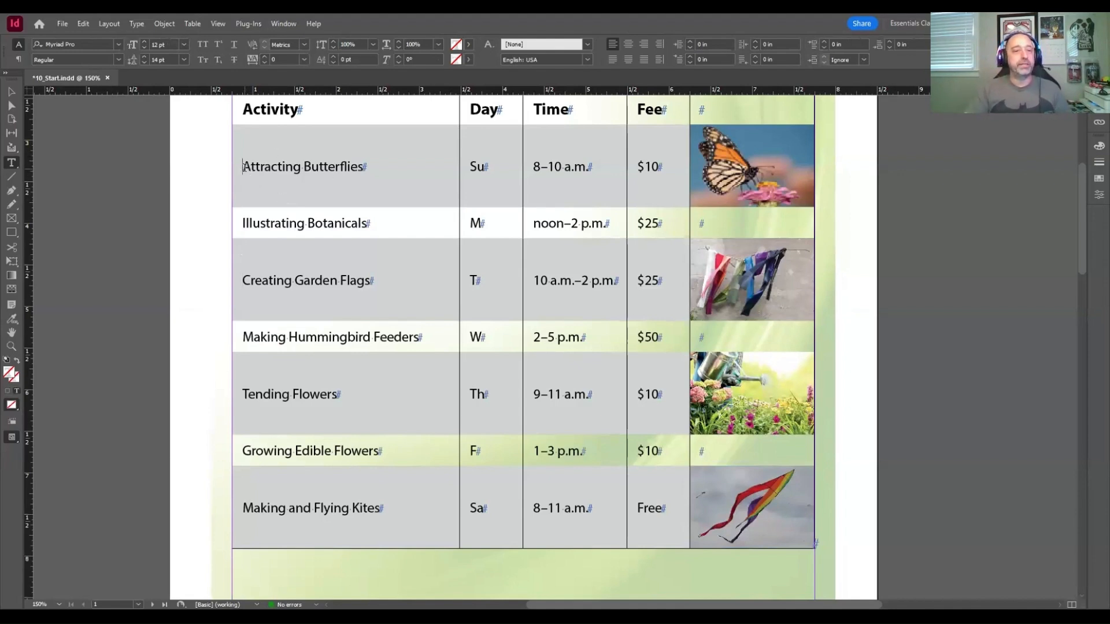
mouse_move(241, 169)
mouse_down()
mouse_move(324, 191)
mouse_move(694, 477)
mouse_move(738, 496)
mouse_up()
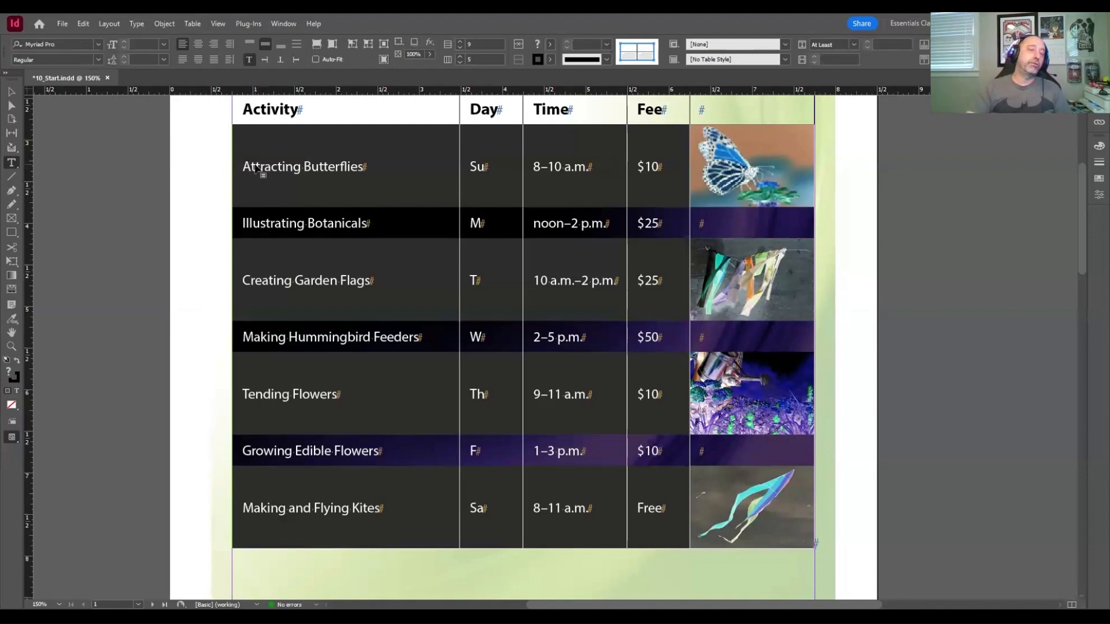
Show the Table panel and set the height of the selected body rows to Exactly 1 in.
scroll(376, 134, up, 1)
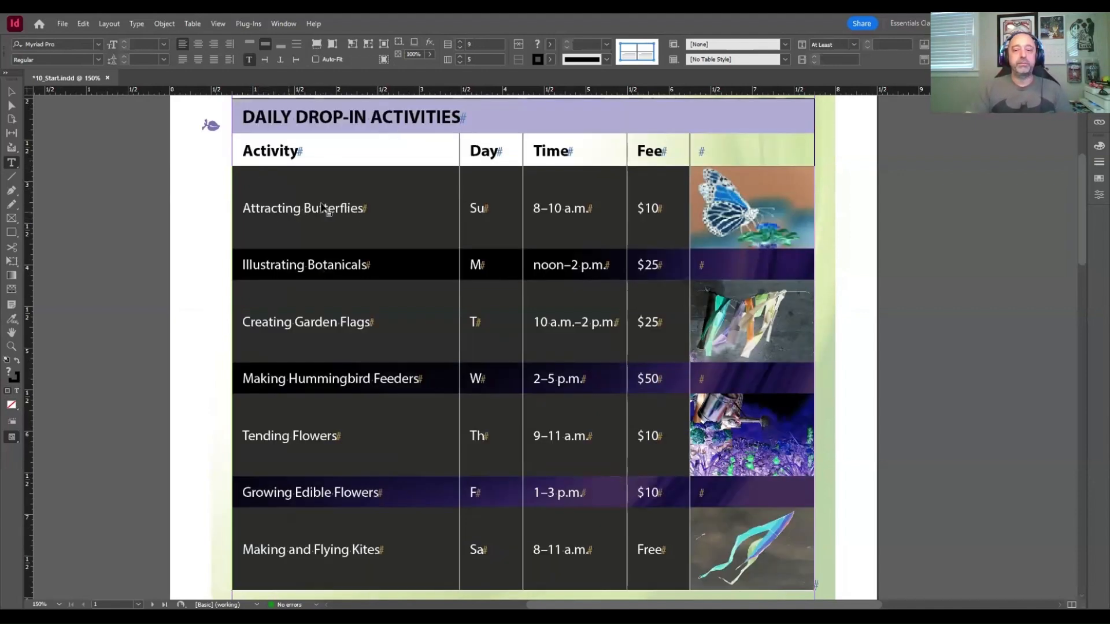
scroll(555, 378, down, 1)
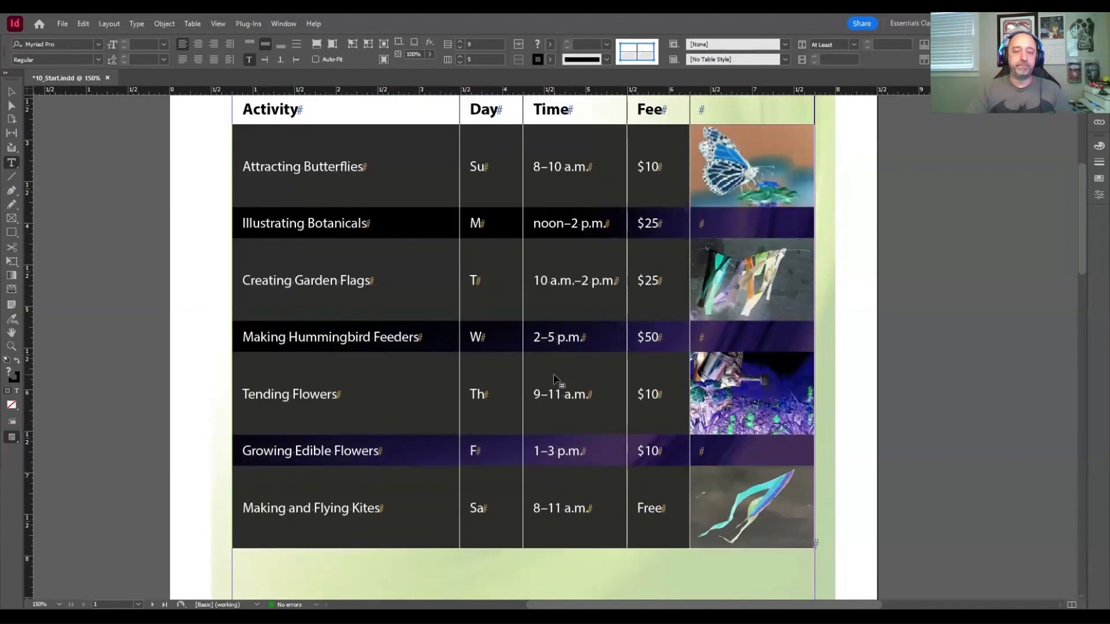
scroll(555, 379, up, 1)
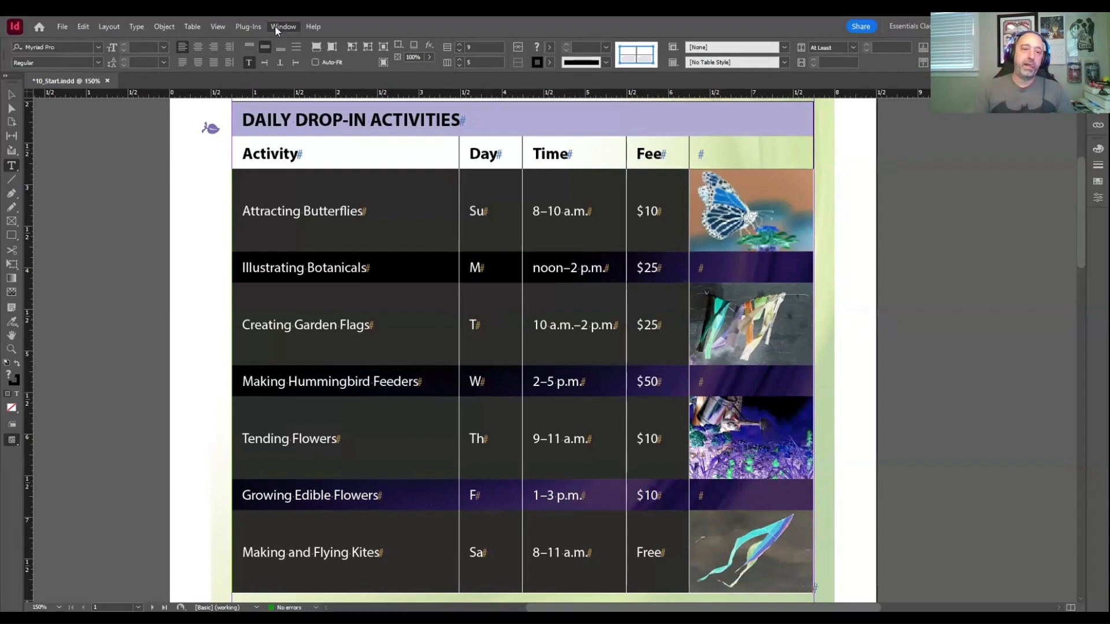
mouse_move(364, 362)
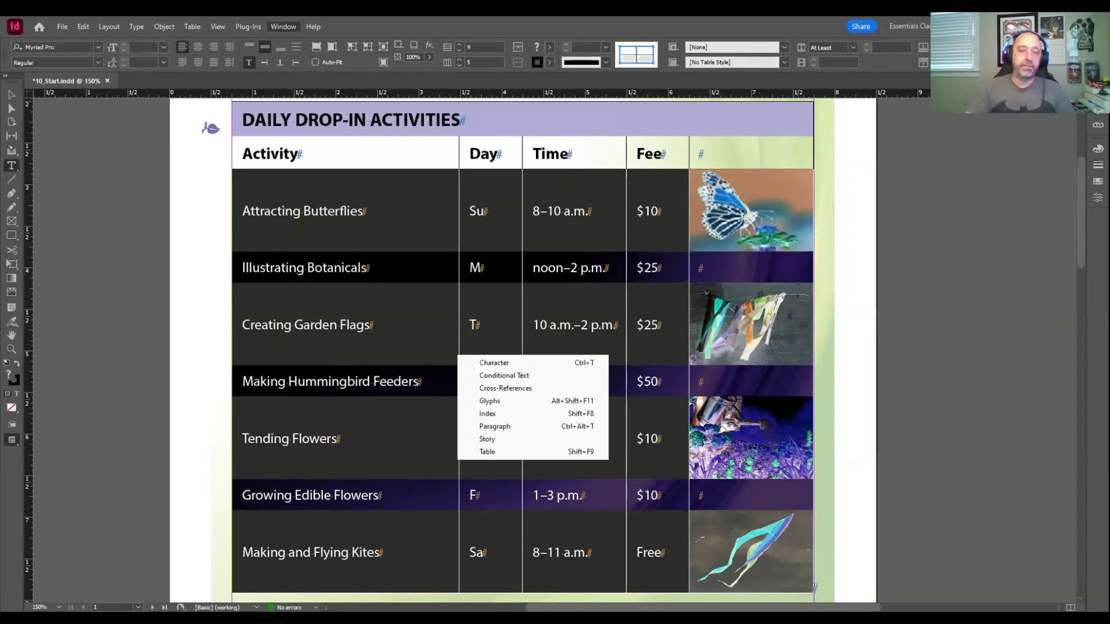
click(487, 453)
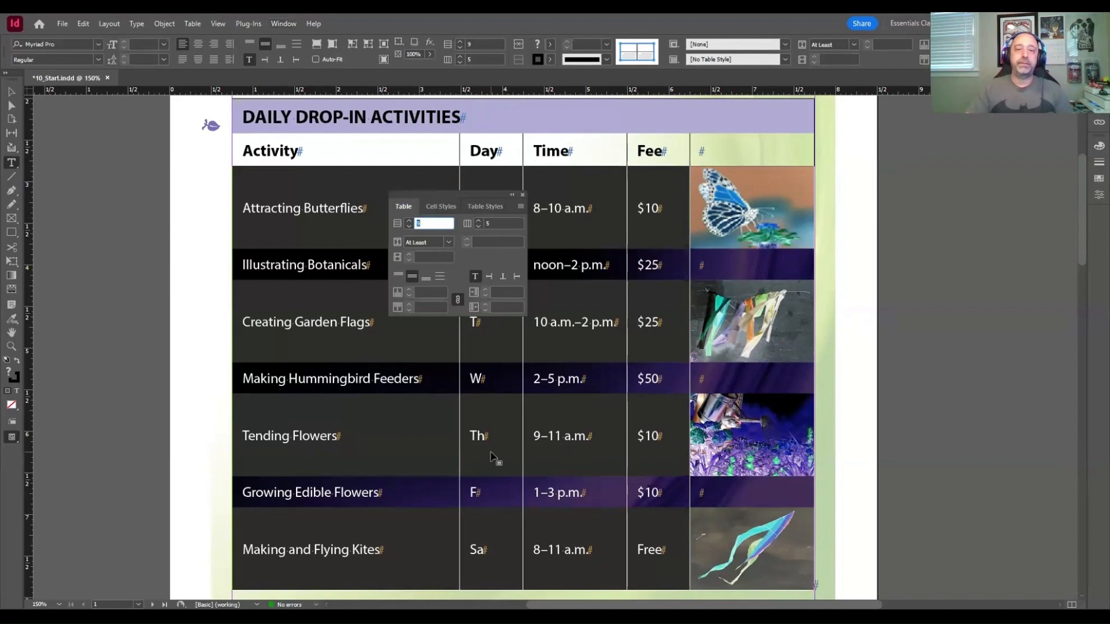
drag(455, 195, 450, 117)
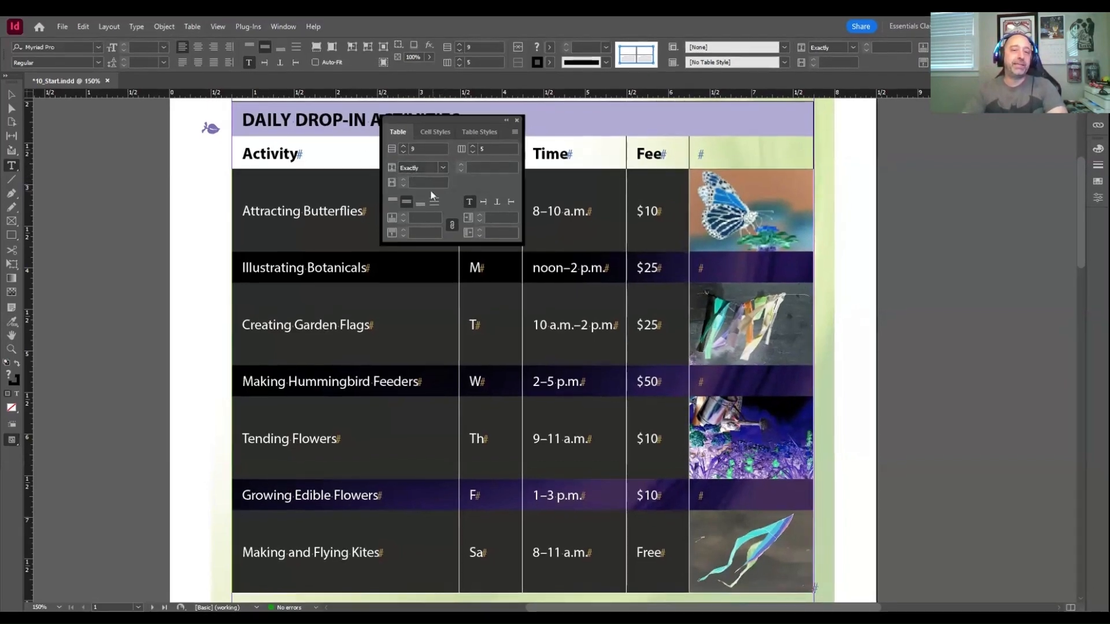
click(483, 166)
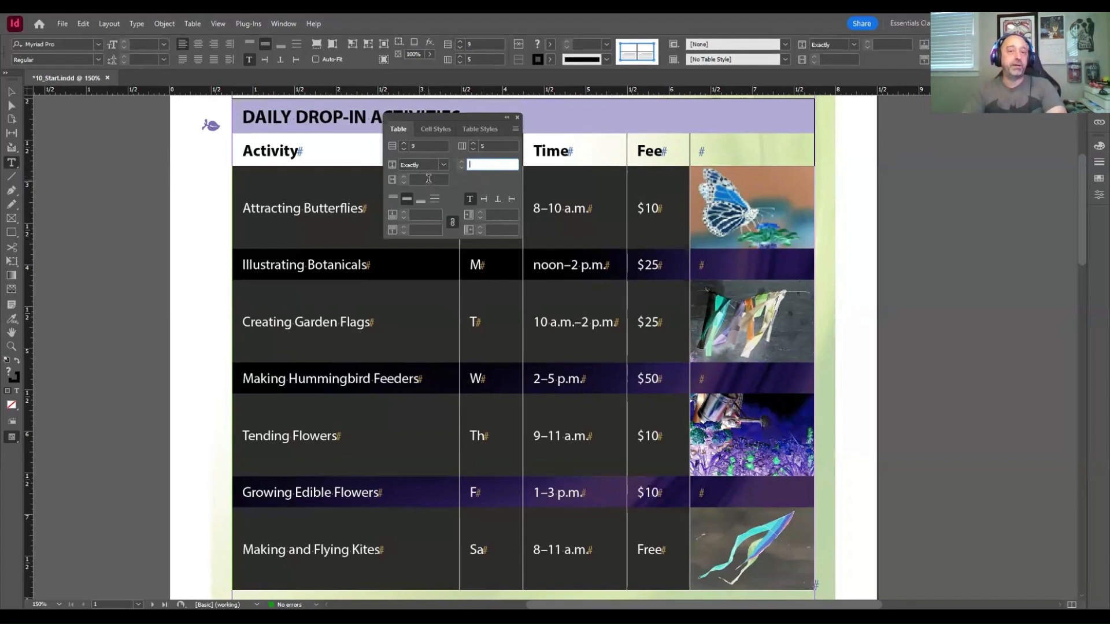
click(478, 163)
text(1)
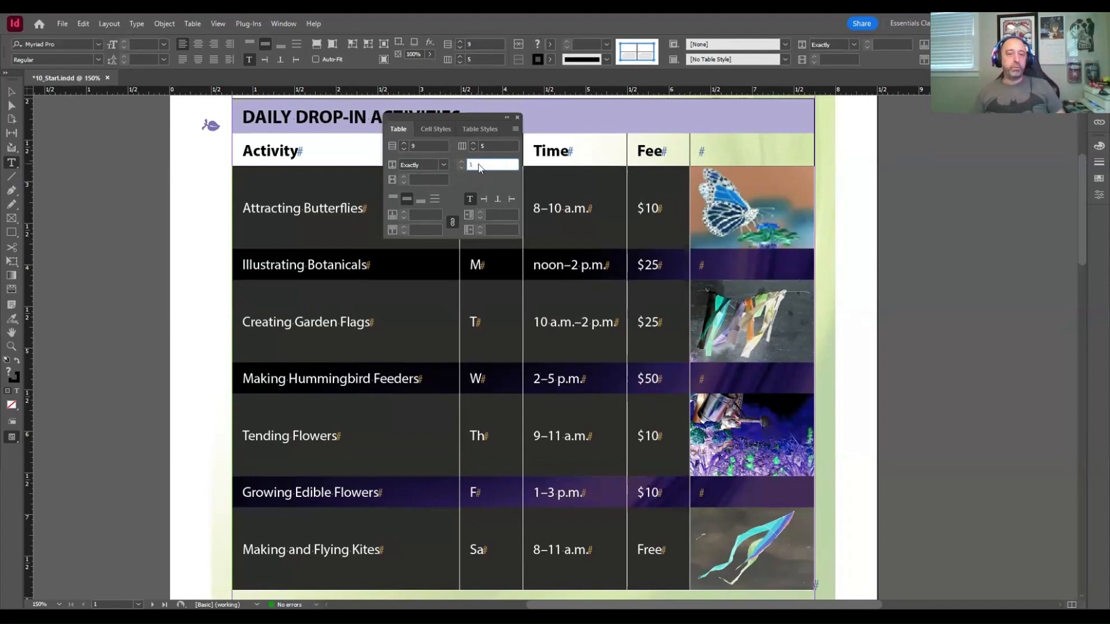
key(Tab)
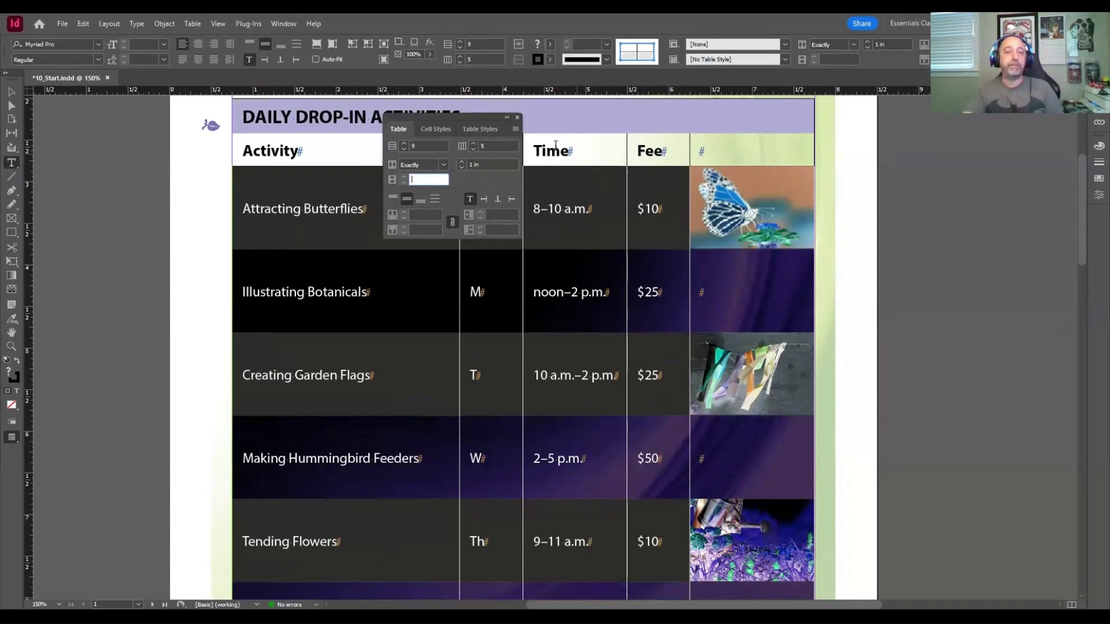
Close the Table panel and place the text cursor in the Attracting Butterflies cell to deselect the body rows.
drag(484, 114, 1008, 123)
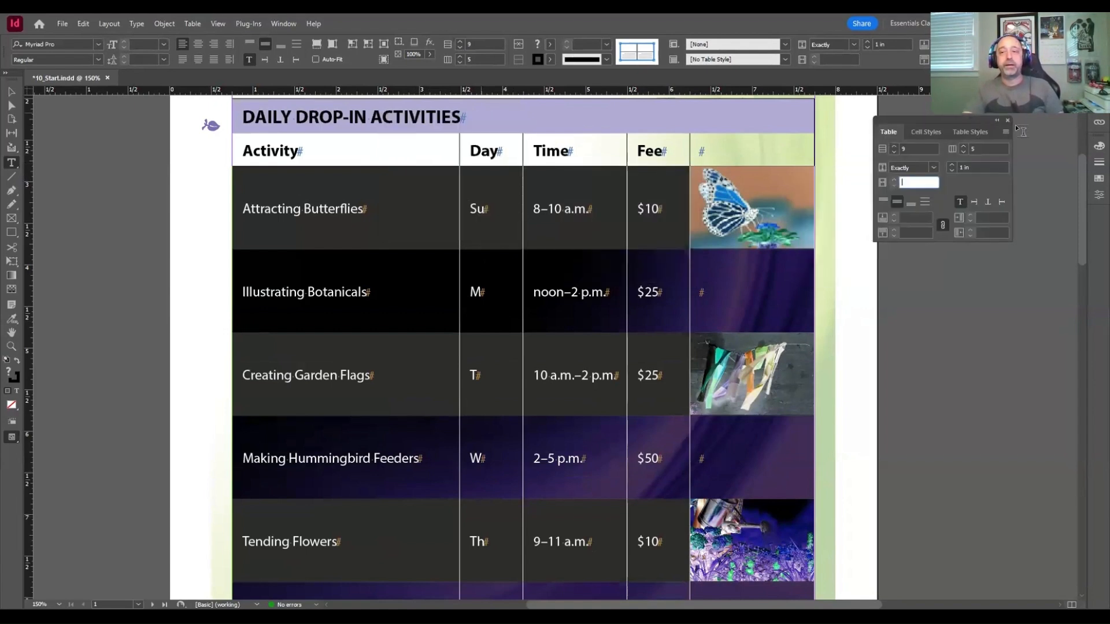
click(1008, 121)
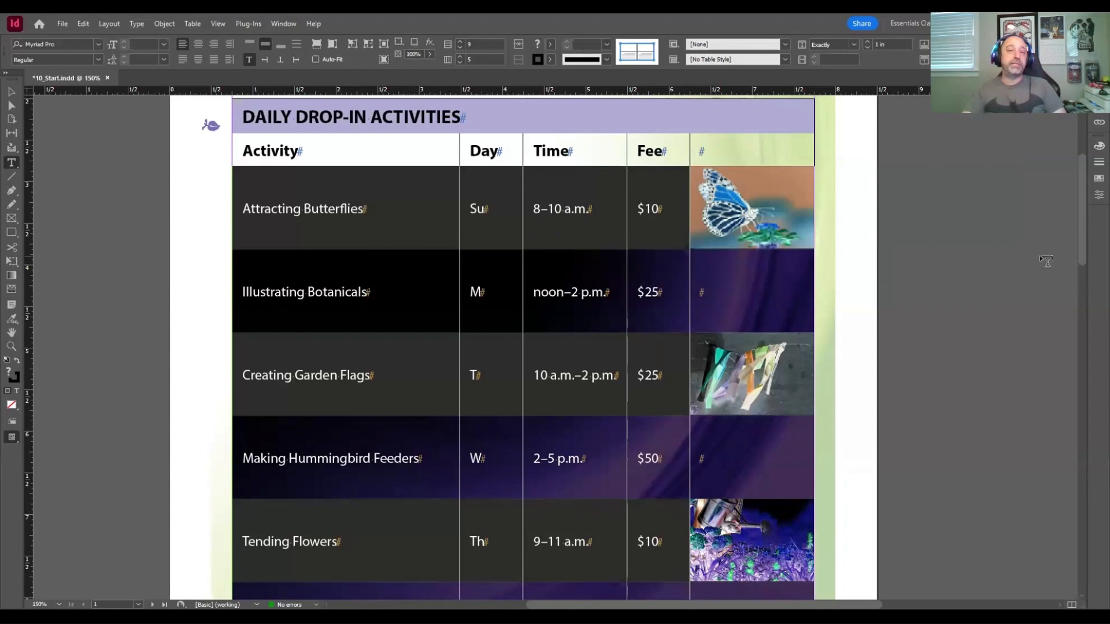
click(386, 209)
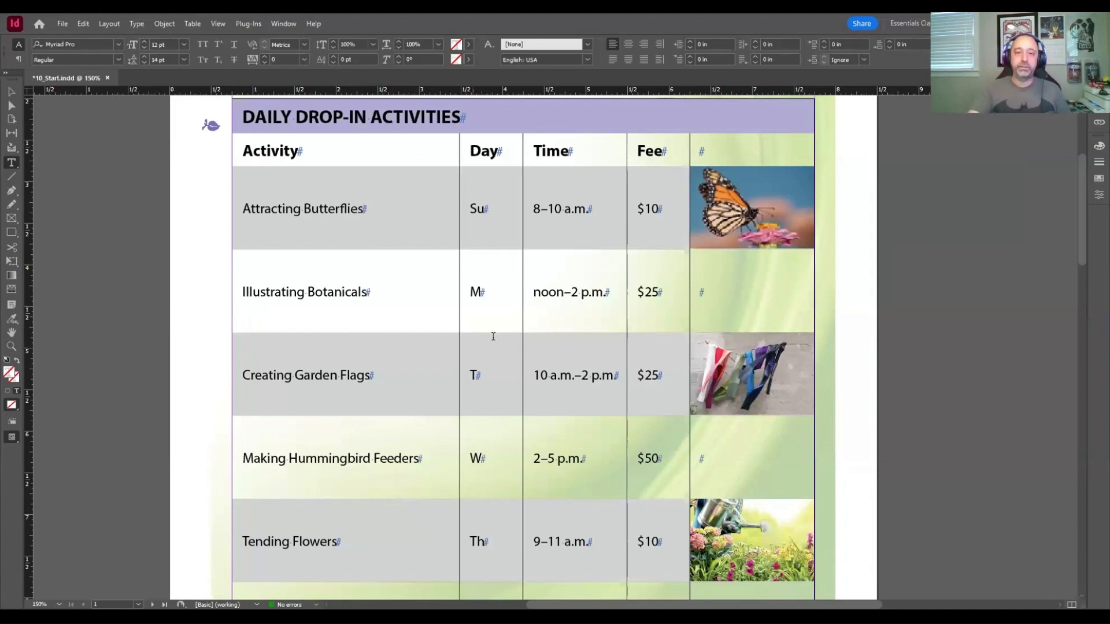
Enter the filler text AF;KafkWJDFLKASJDFH after Su in the Attracting Butterflies row's Day cell to test overflow, and delete it.
click(505, 213)
text(AF;KafkWJDFLKASJDFH)
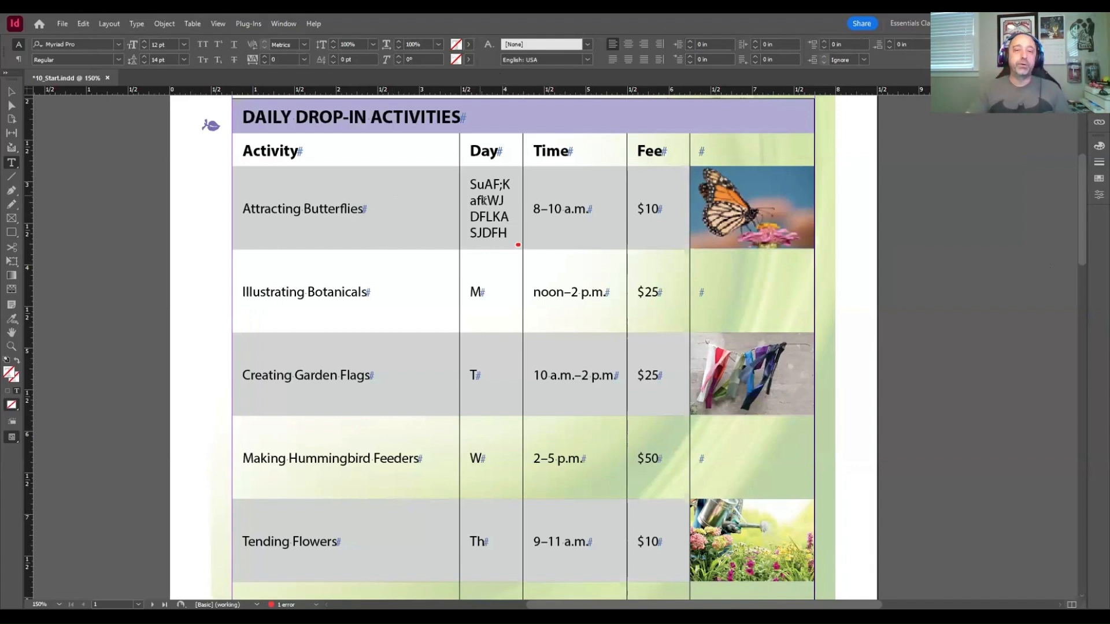
drag(487, 184, 508, 241)
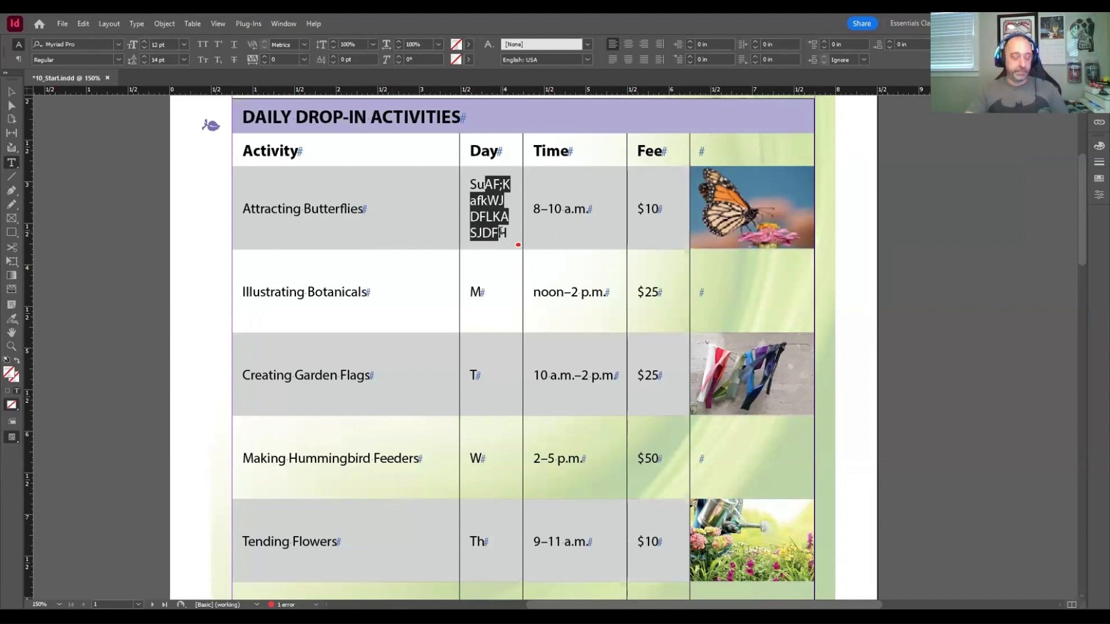
key(BackSpace)
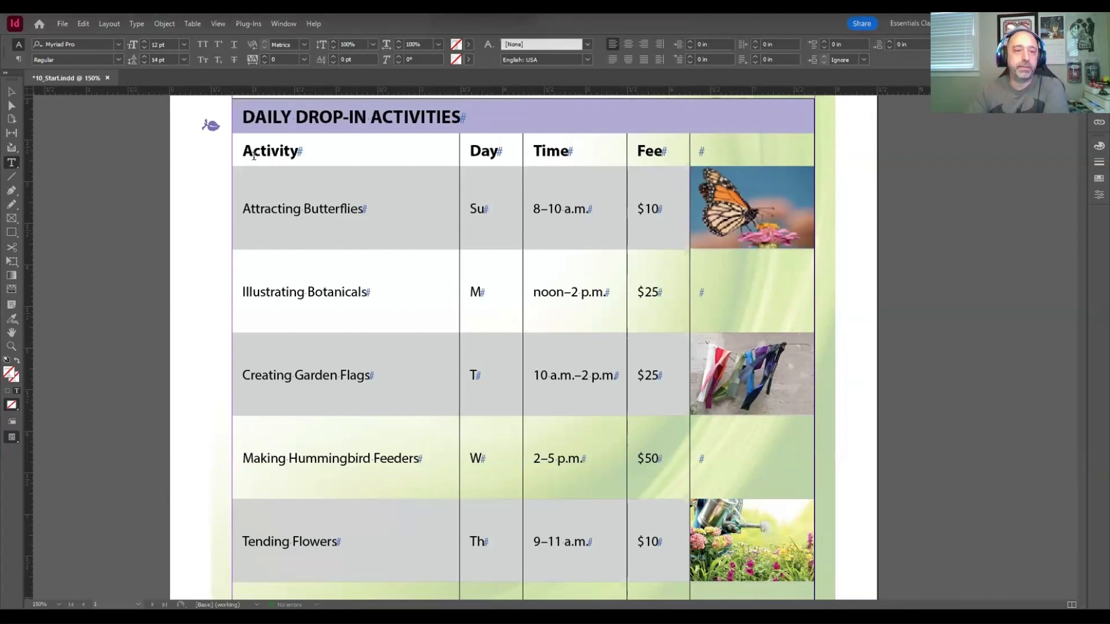
Select the Daily Drop-In Activities title row and the Activity column-heading row and convert both to header rows.
drag(230, 116, 243, 152)
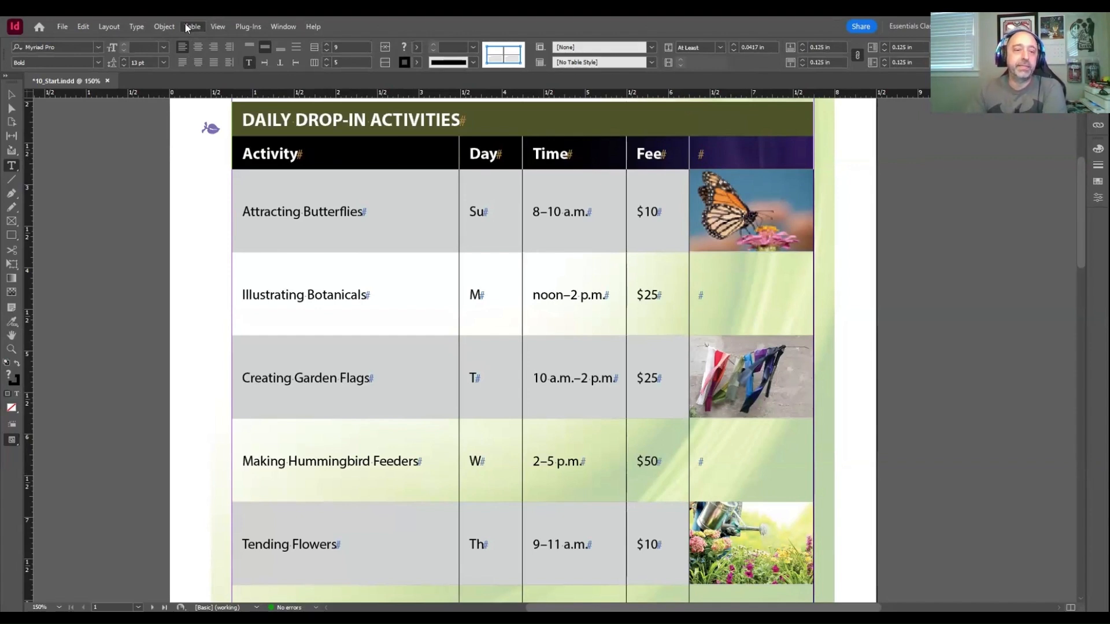
click(201, 30)
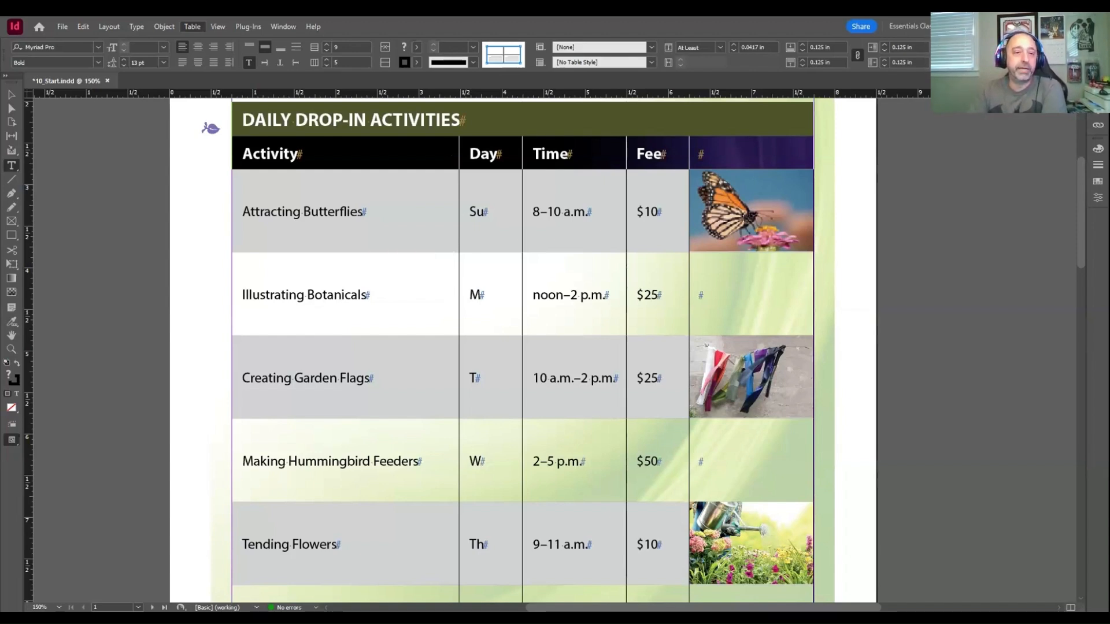
mouse_move(275, 258)
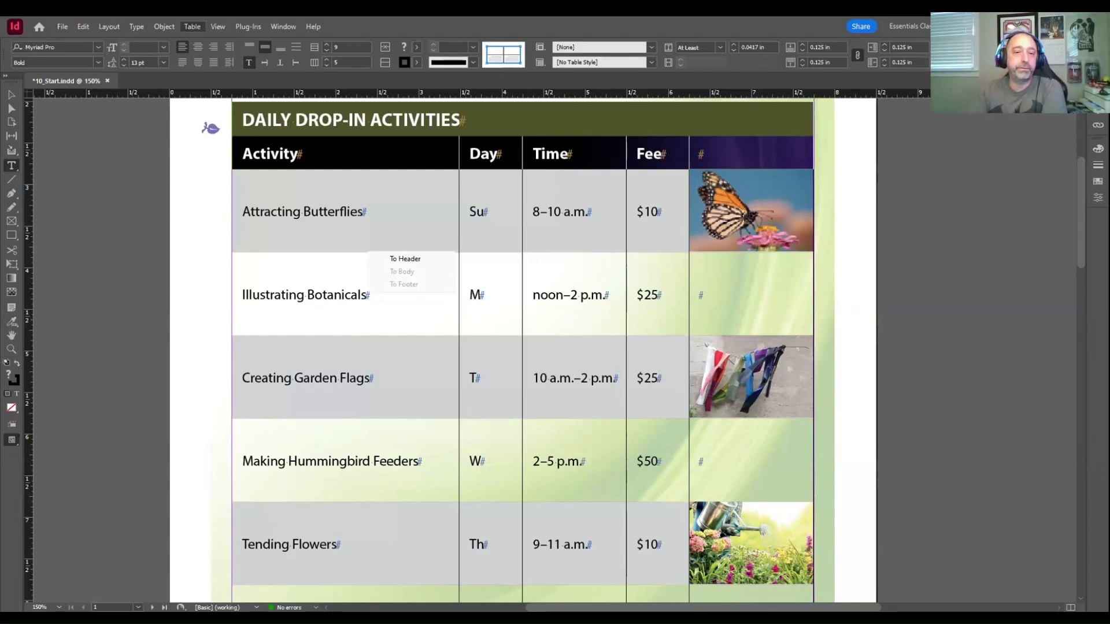
click(406, 260)
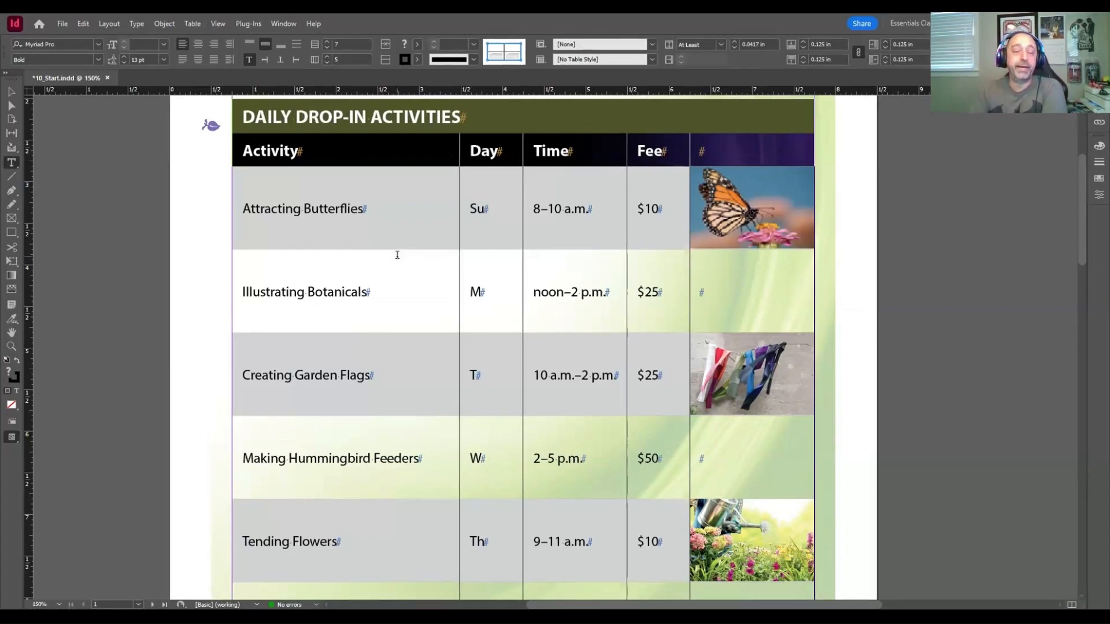
Insert 4 rows below the Making and Flying Kites row at the end of the table.
scroll(398, 255, down, 5)
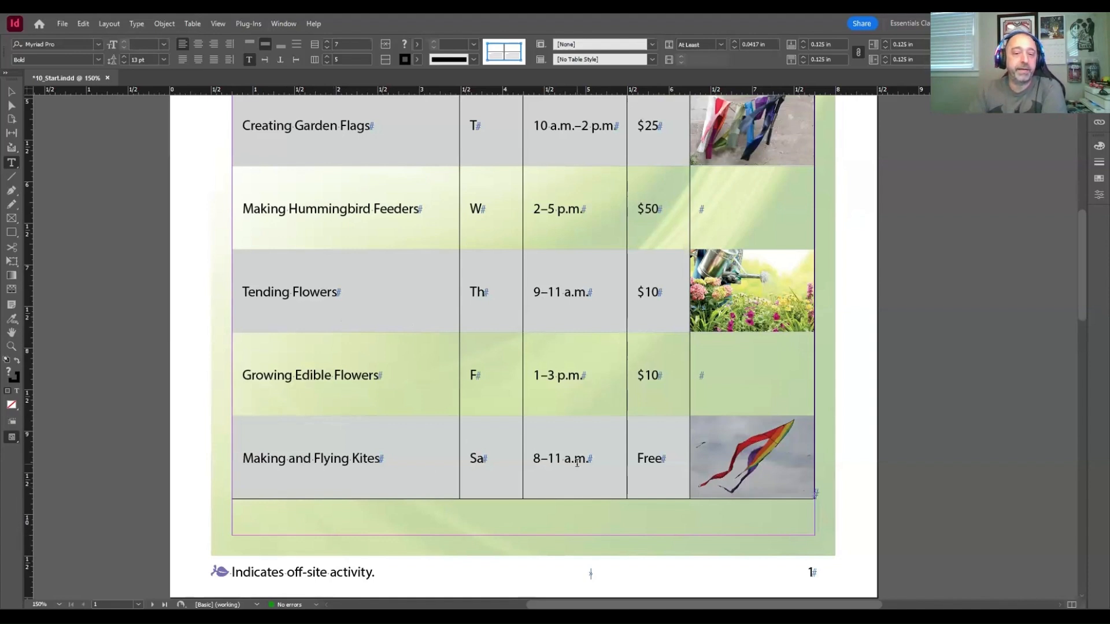
click(477, 459)
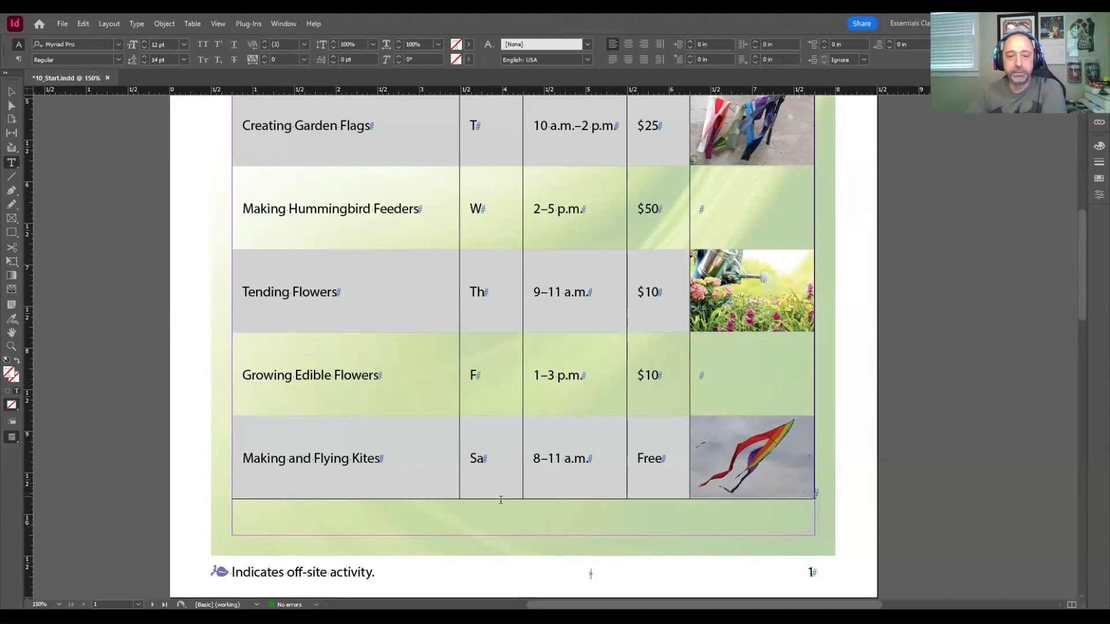
scroll(508, 448, up, 7)
scroll(510, 414, down, 6)
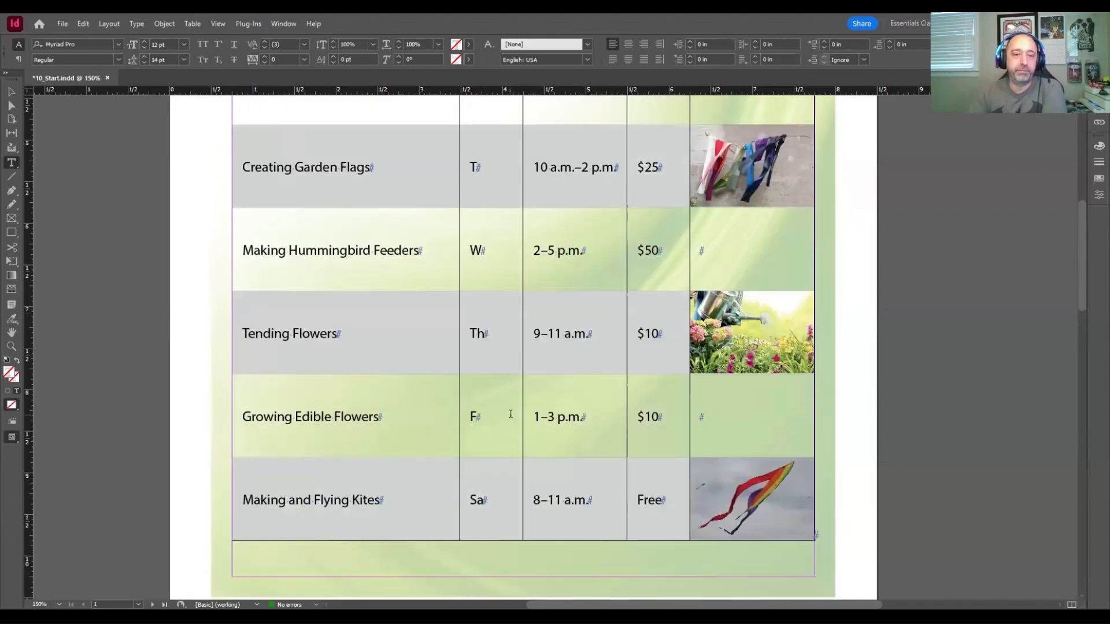
scroll(511, 414, down, 1)
scroll(511, 414, down, 4)
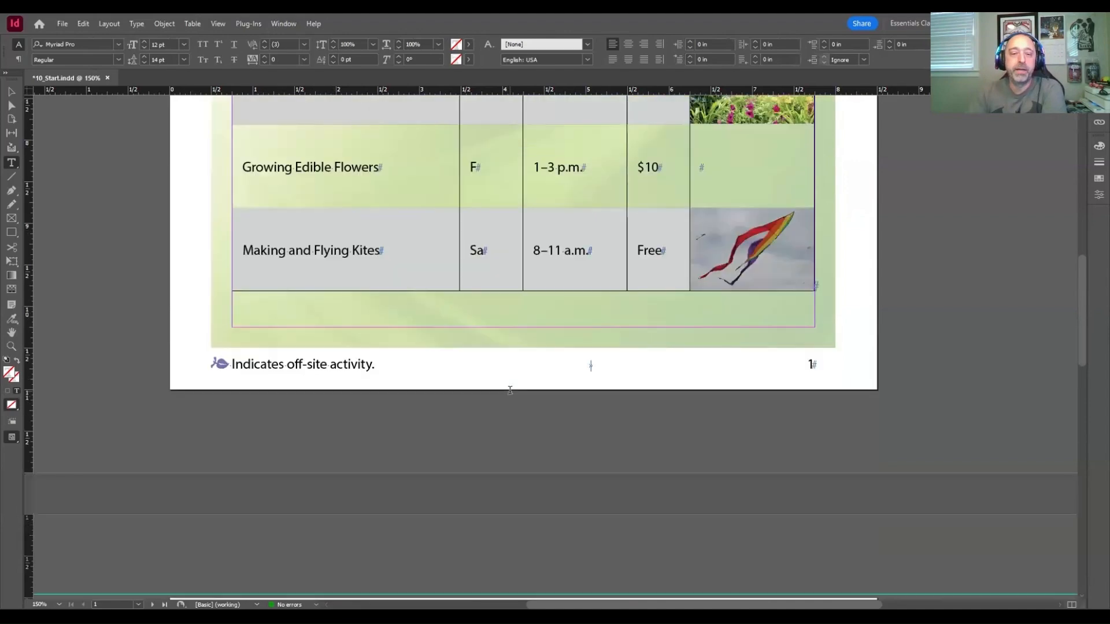
scroll(514, 386, down, 2)
scroll(513, 389, up, 6)
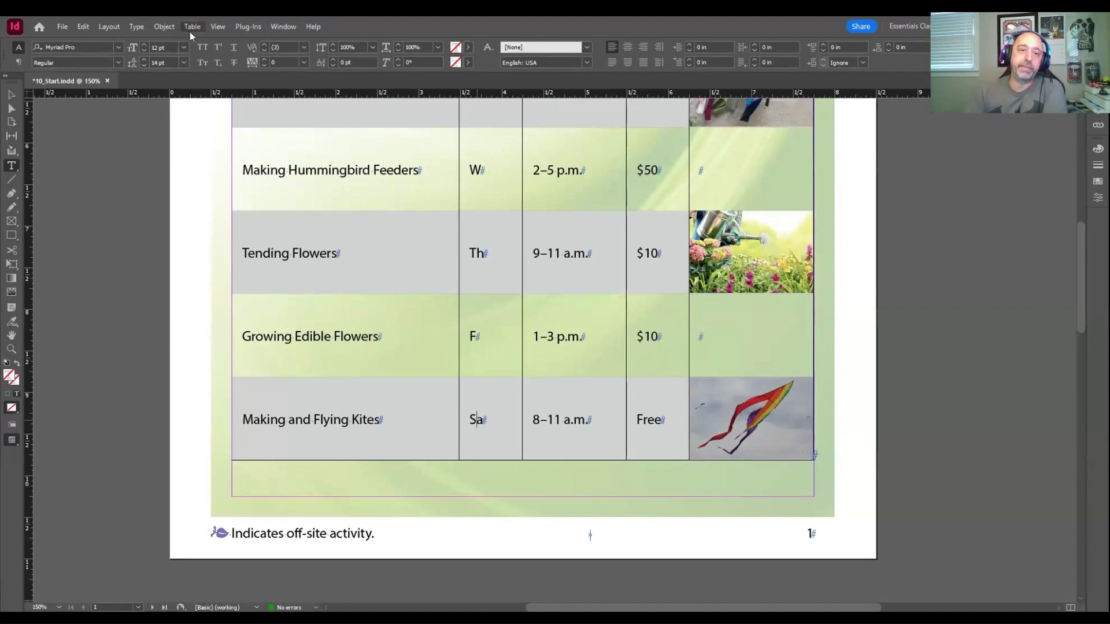
mouse_move(278, 113)
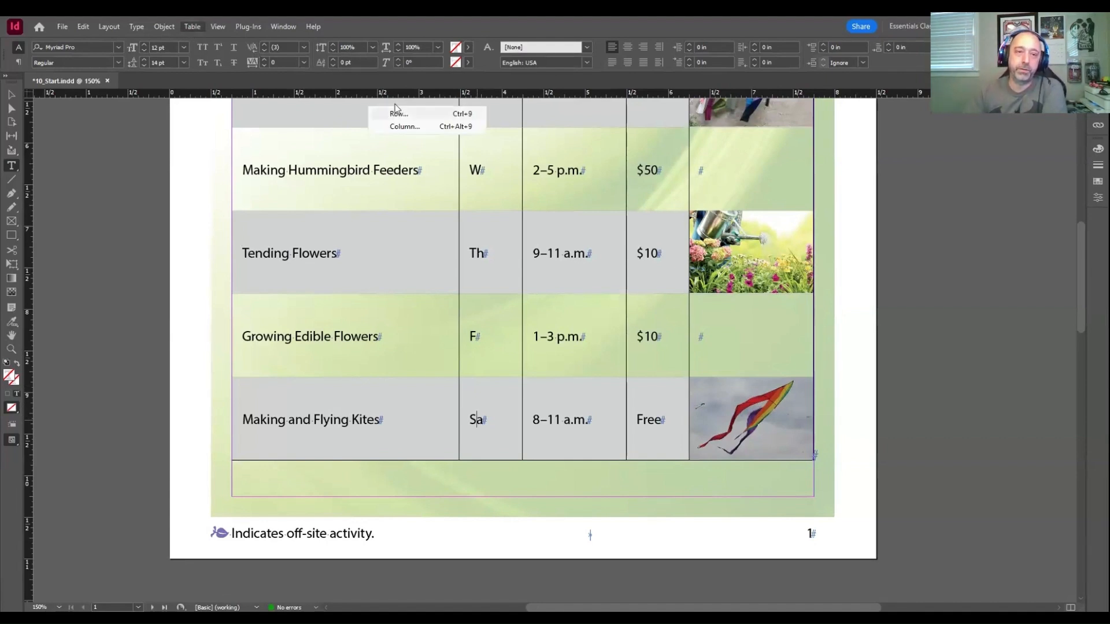
click(494, 370)
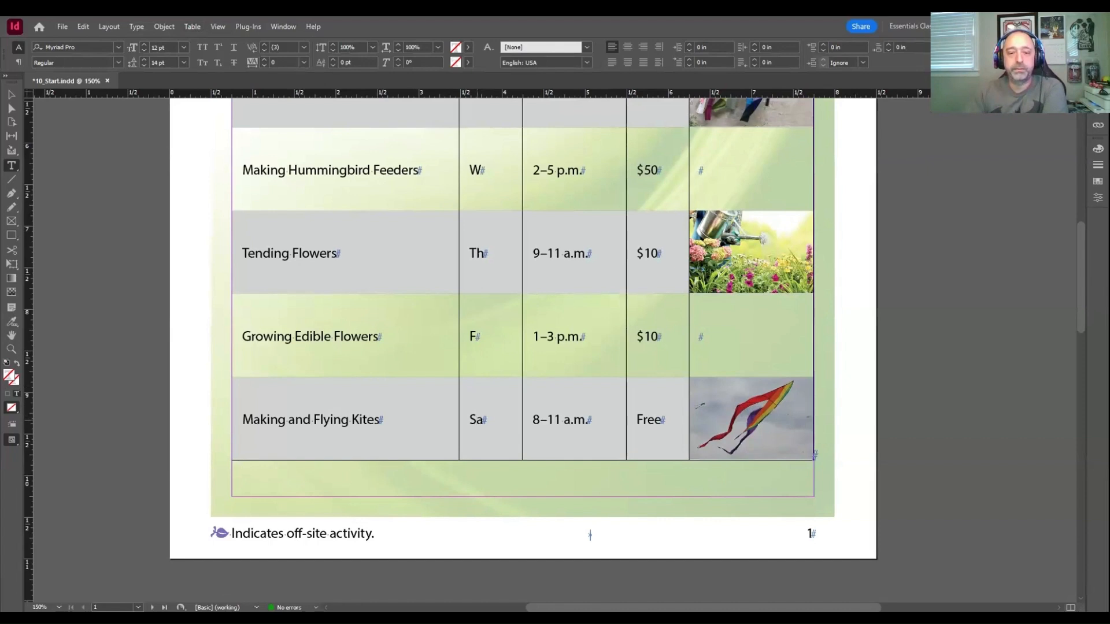
mouse_move(636, 451)
click(732, 455)
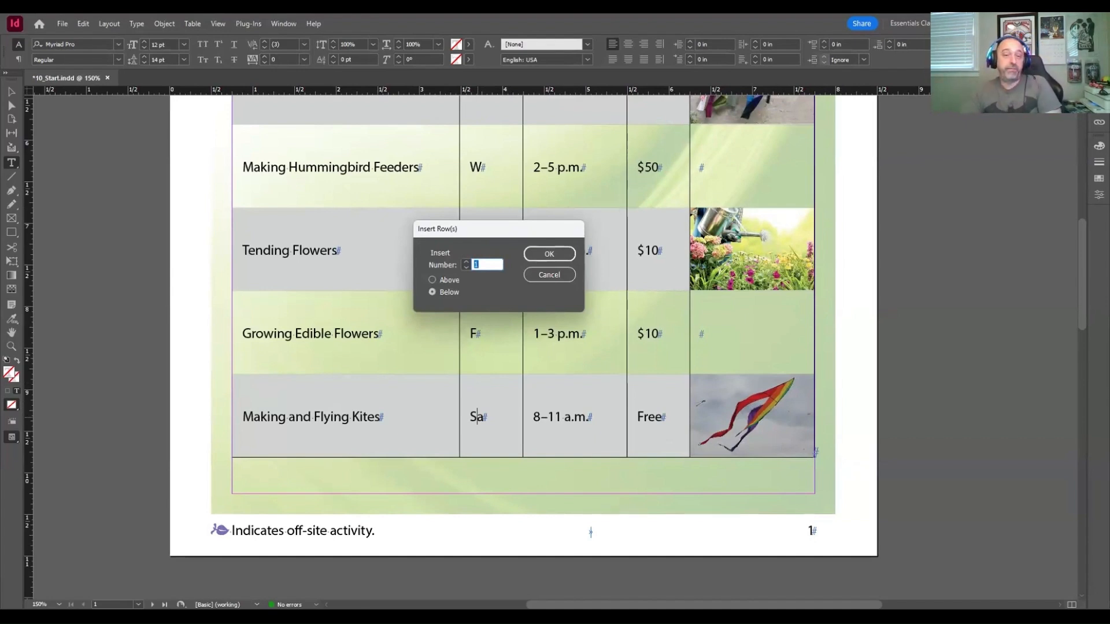
click(474, 264)
double_click(475, 265)
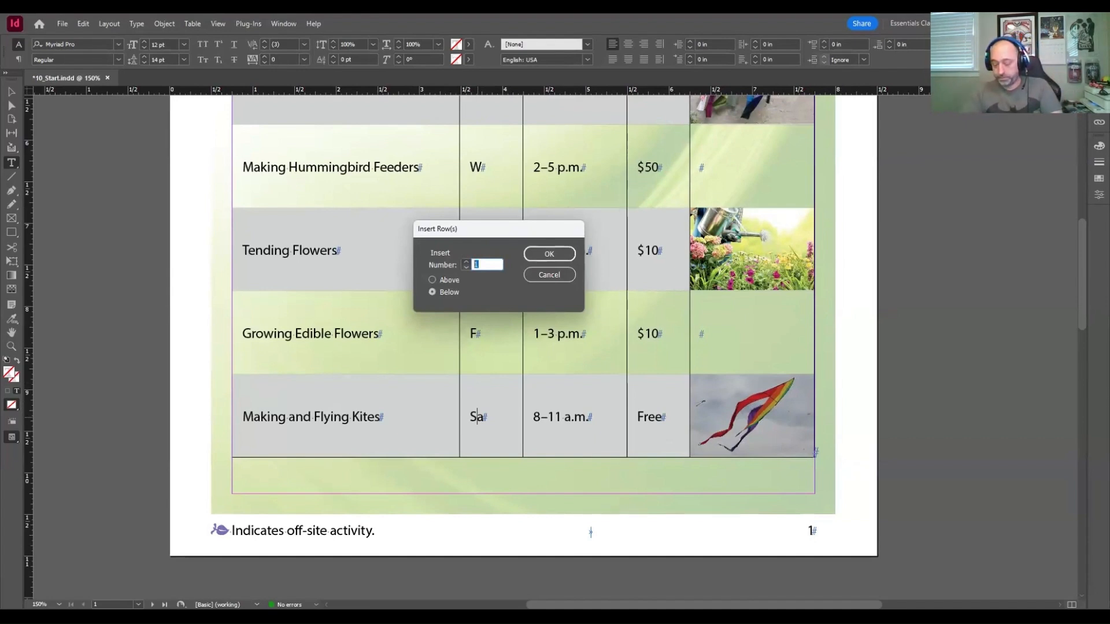
text(4)
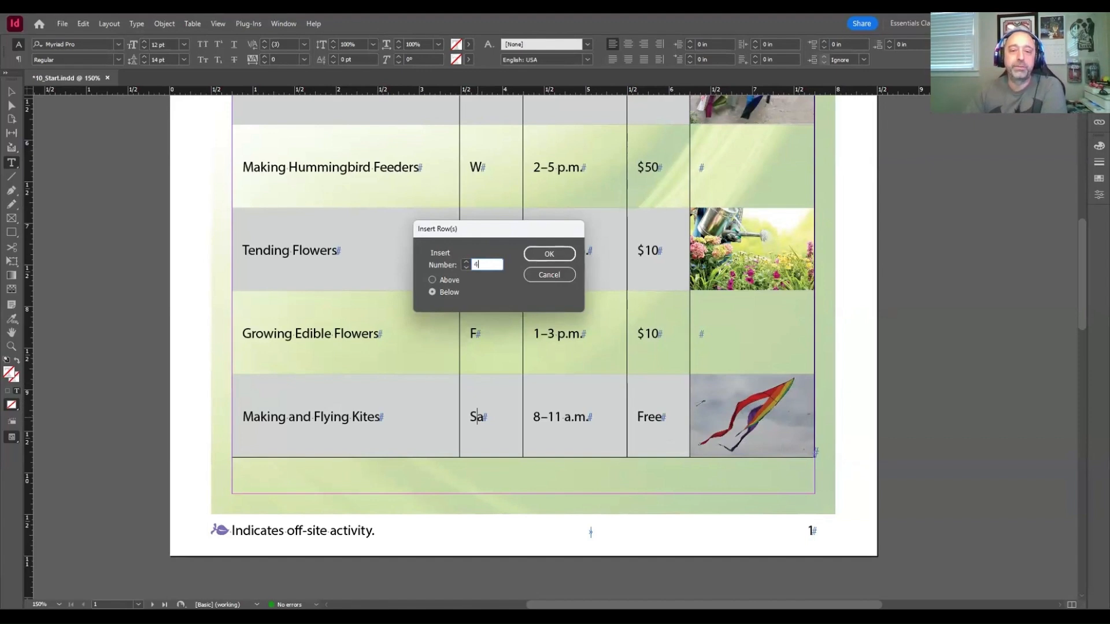
click(532, 252)
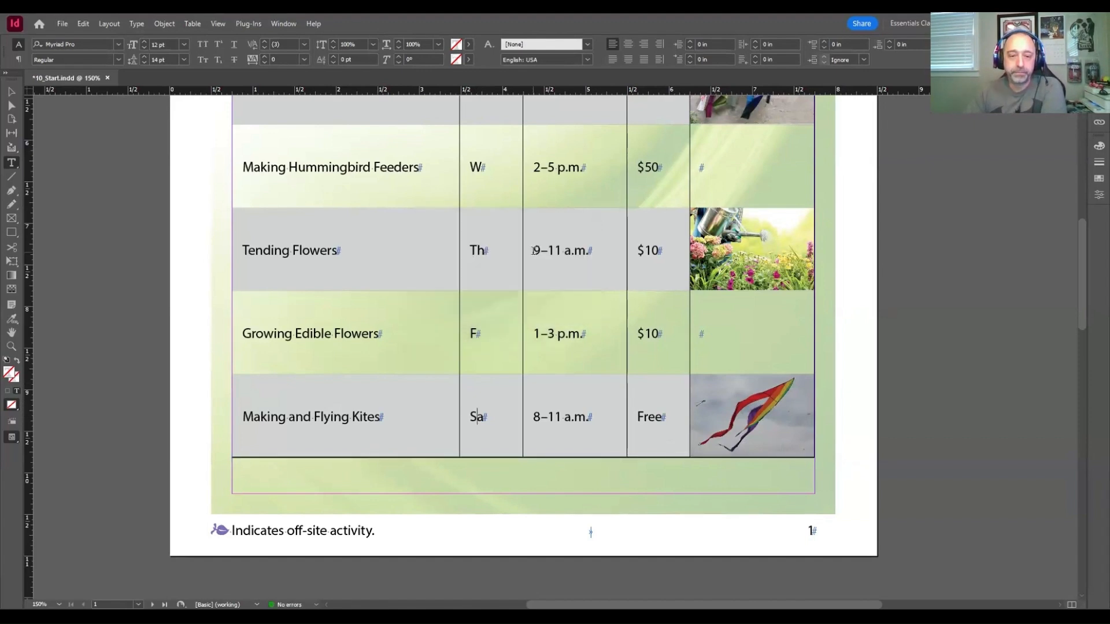
Examine the table's continuation on page 2, testing whether its repeated header row can be edited and selecting the inserted body rows.
scroll(597, 255, down, 3)
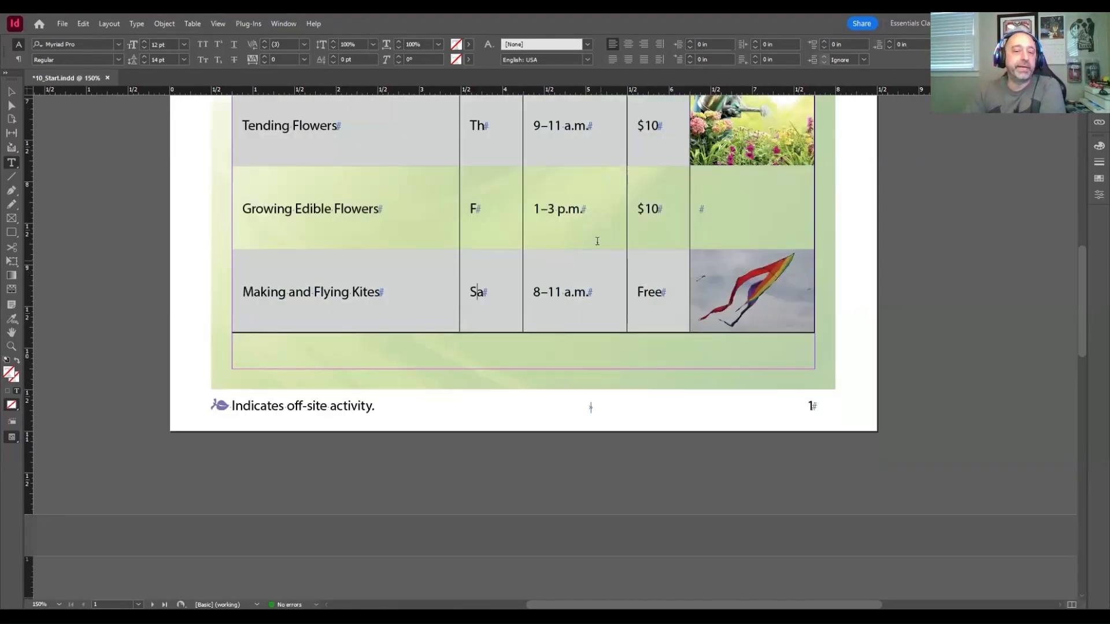
scroll(477, 332, down, 3)
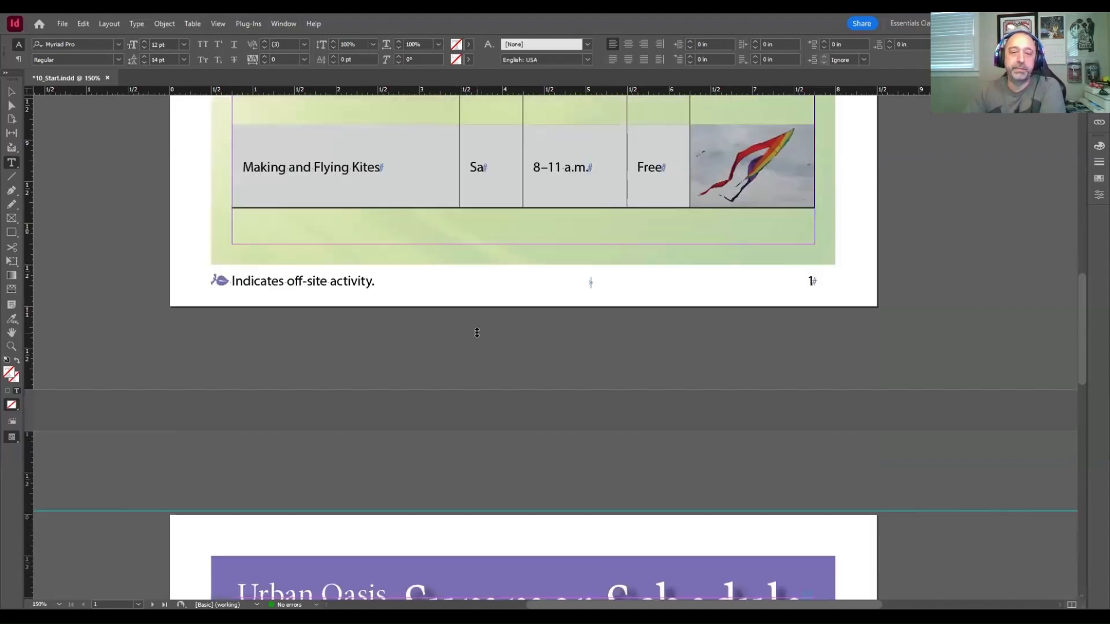
scroll(477, 333, down, 13)
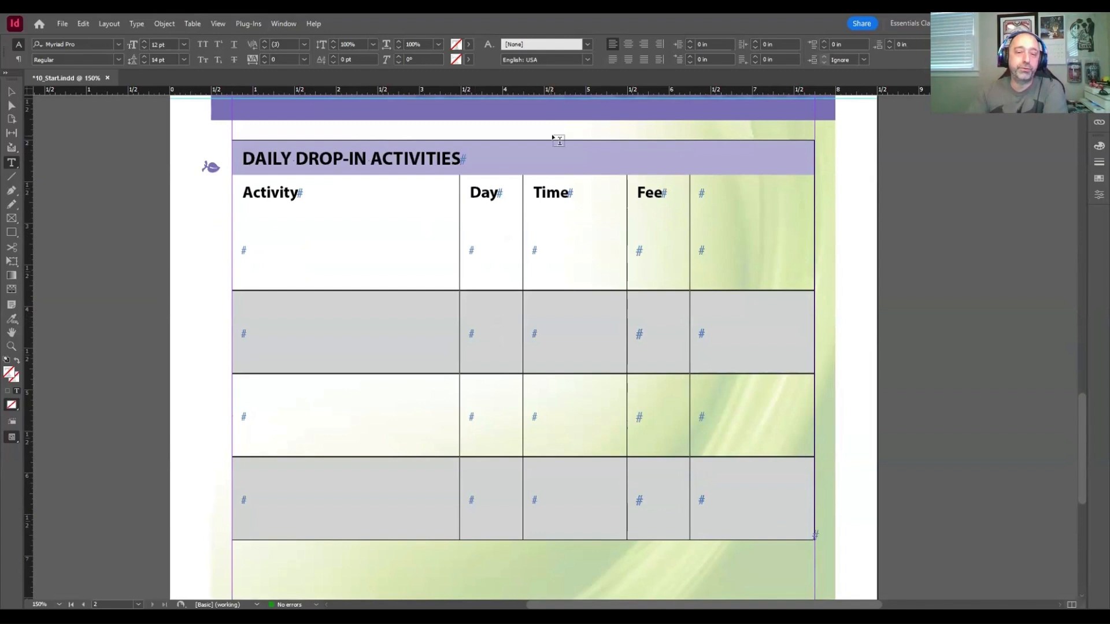
scroll(590, 247, down, 4)
scroll(589, 247, up, 5)
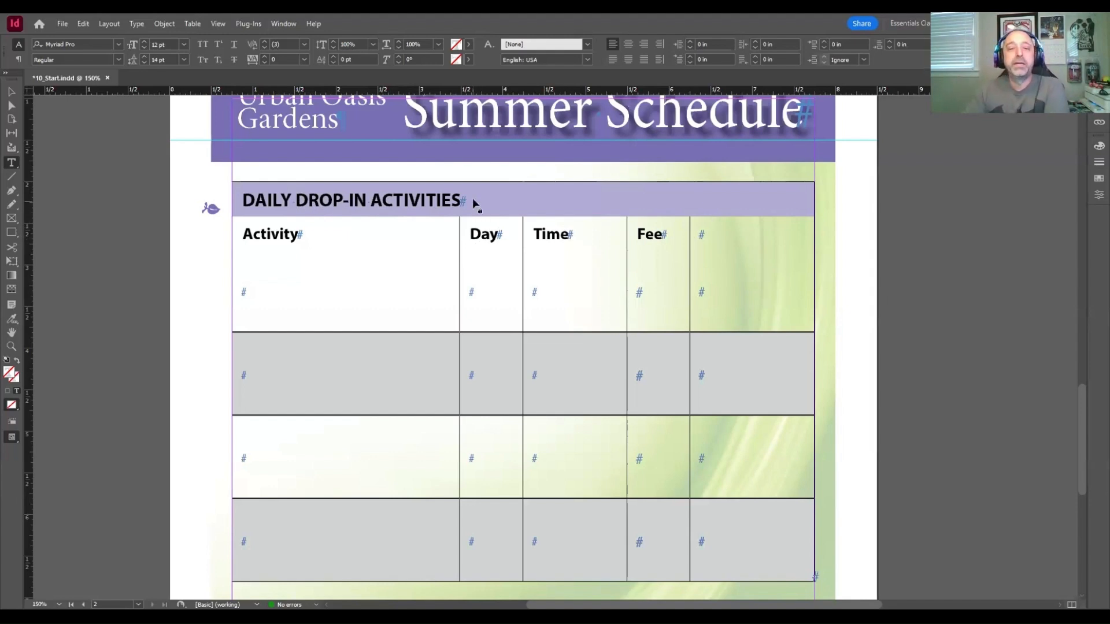
drag(516, 190, 528, 213)
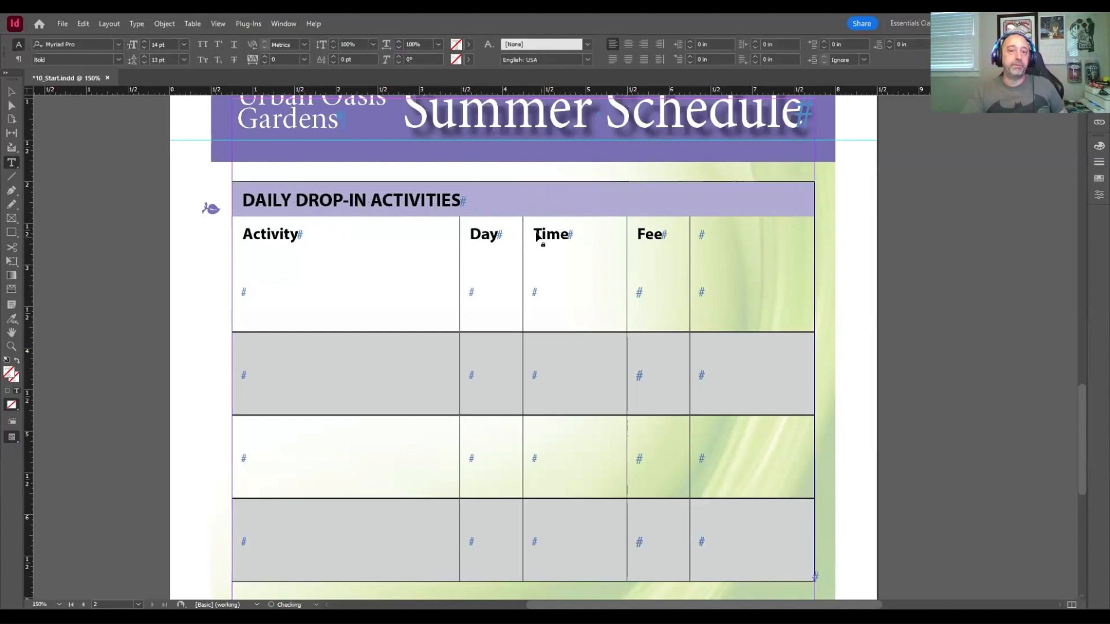
drag(389, 295, 719, 526)
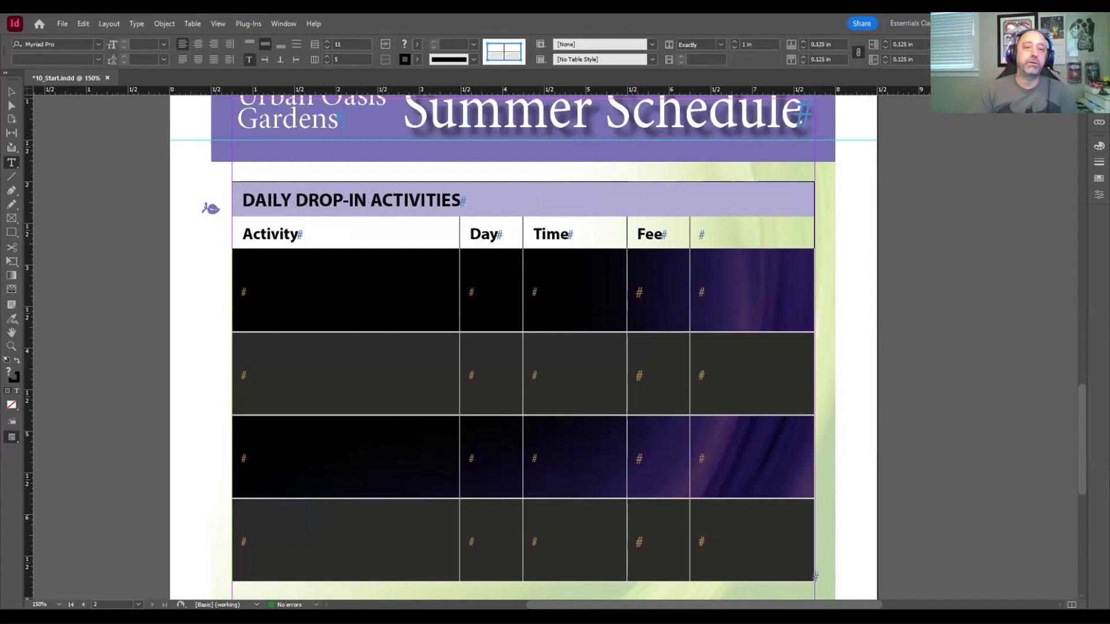
click(657, 520)
scroll(651, 503, up, 5)
scroll(649, 500, up, 10)
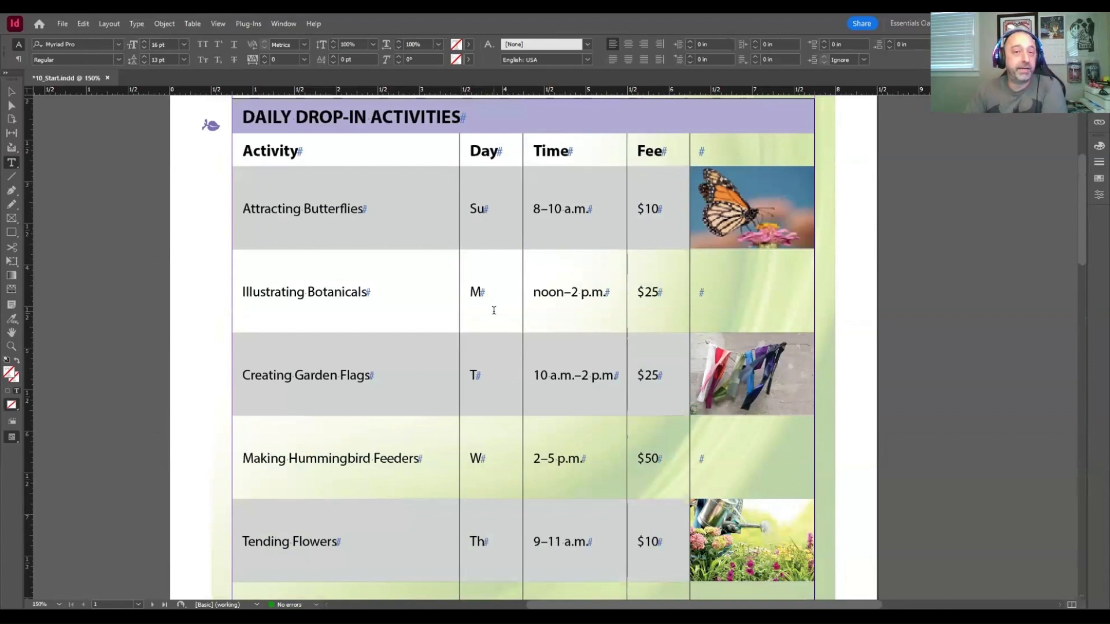
With the text cursor in the Attracting Butterflies cell, show the Table Styles panel and place it beside the page.
drag(496, 290, 515, 322)
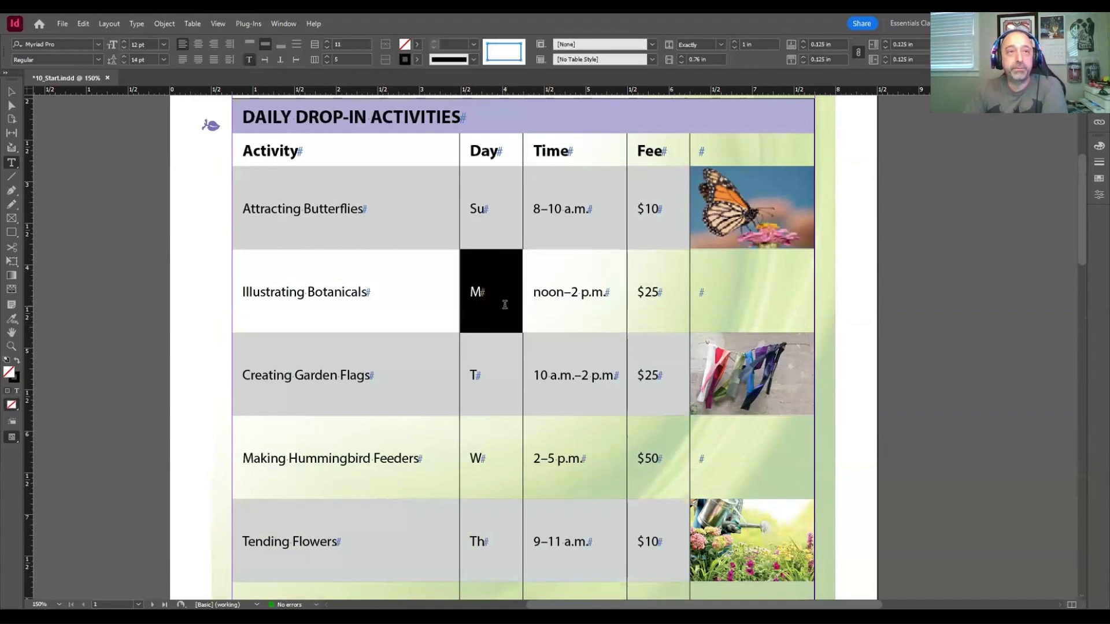
click(364, 220)
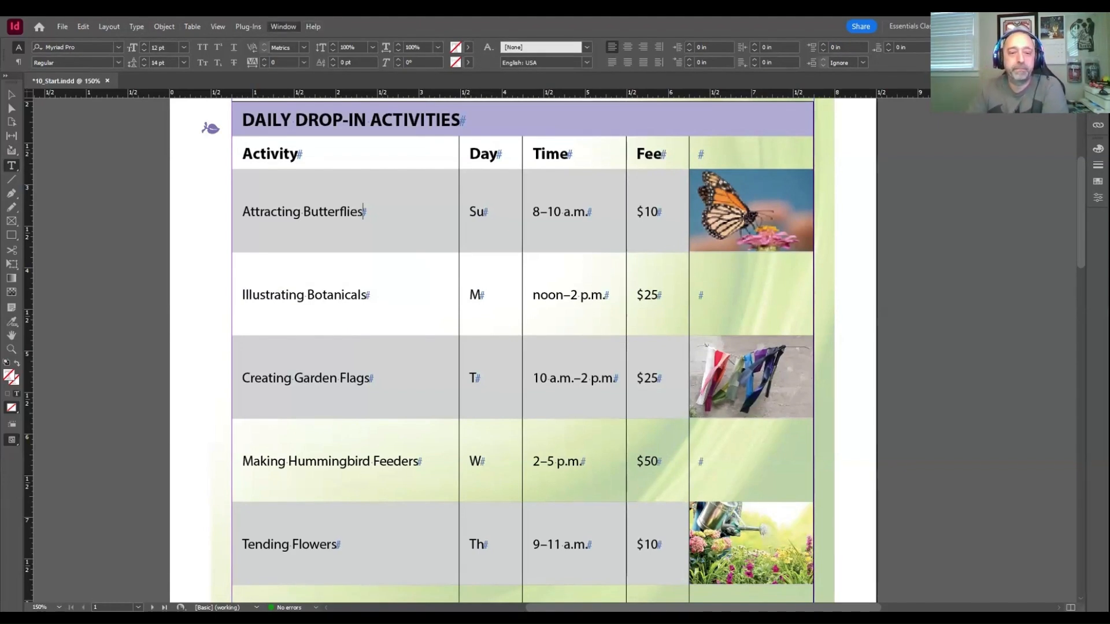
mouse_move(363, 324)
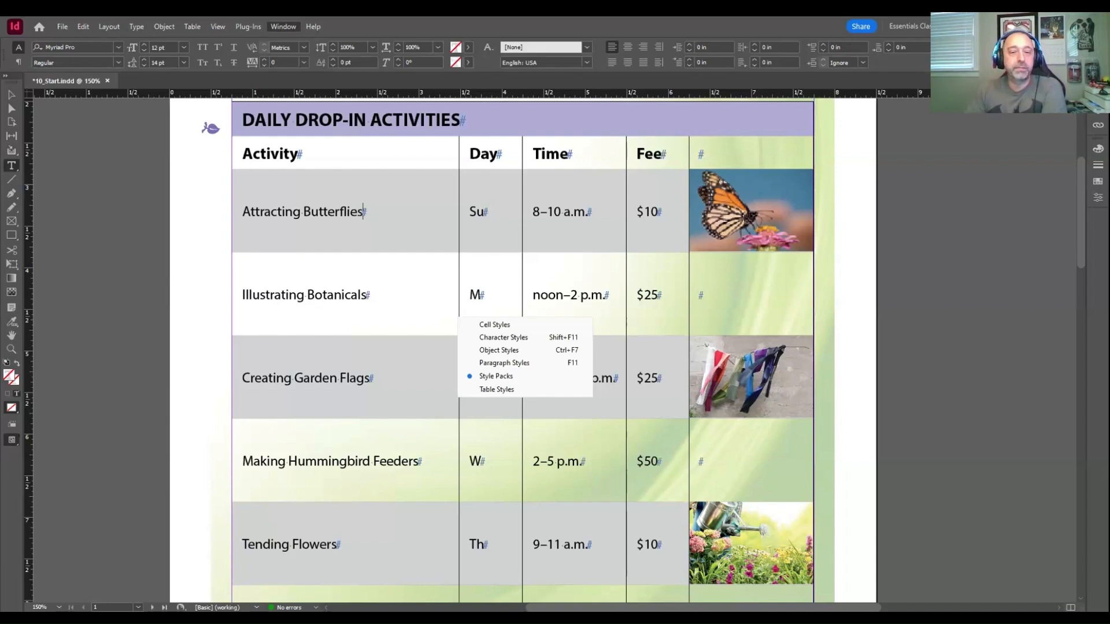
click(522, 390)
drag(924, 123, 938, 130)
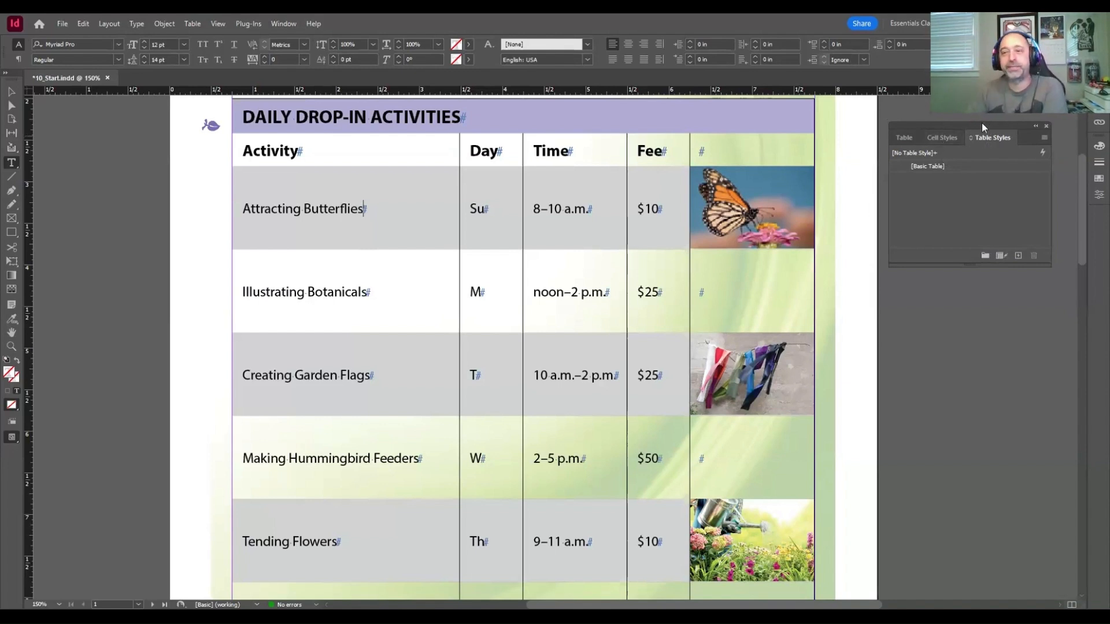
drag(981, 123, 946, 120)
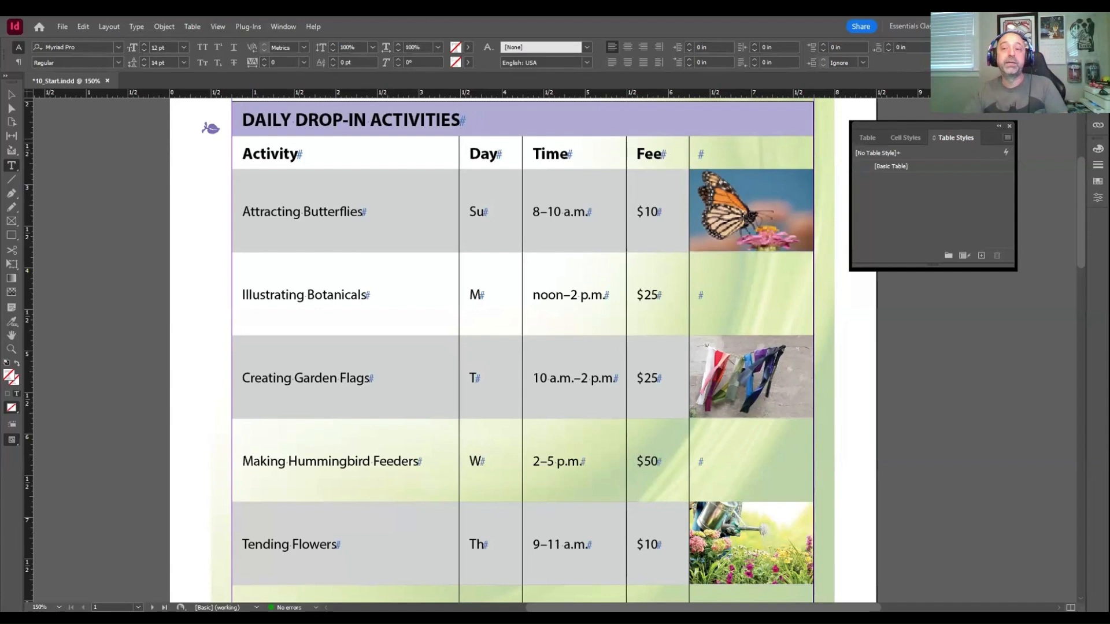
key(ctrl+shift+a)
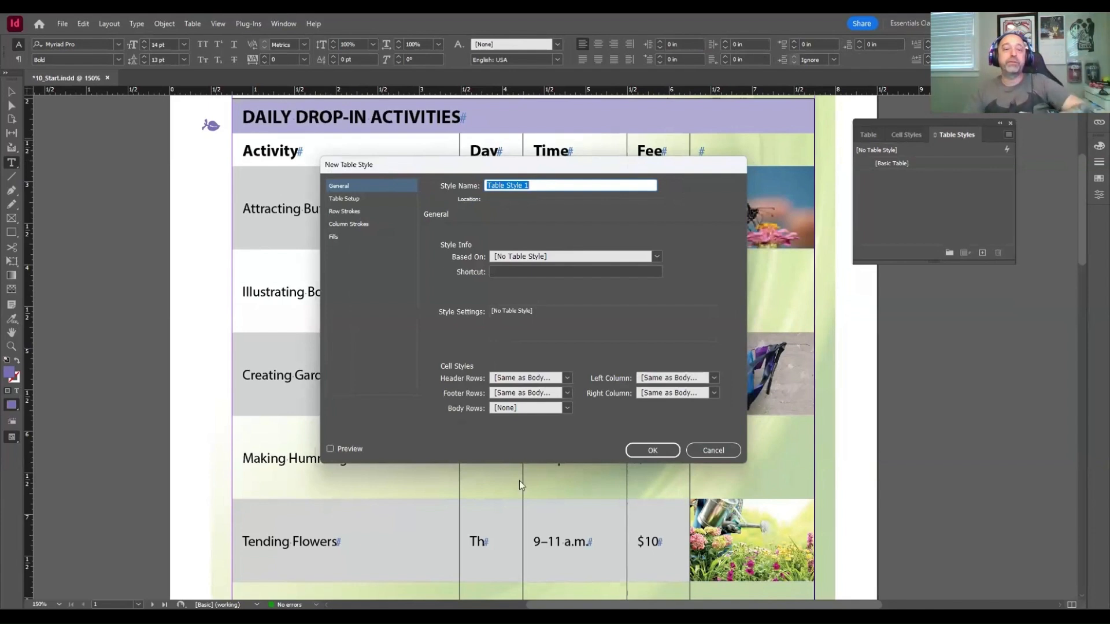
click(330, 448)
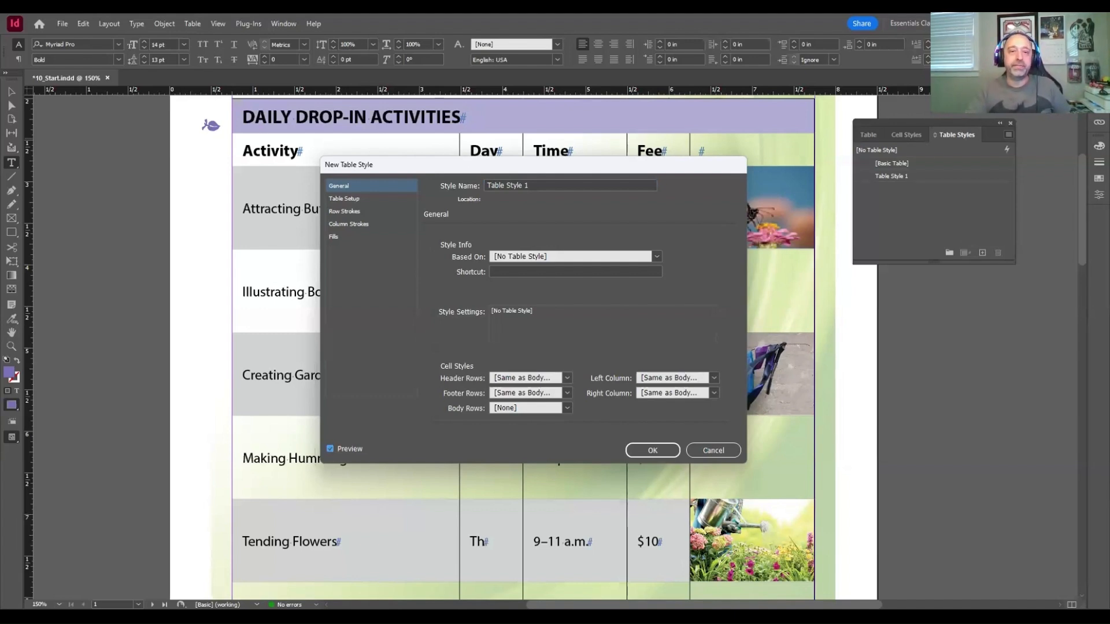
click(507, 185)
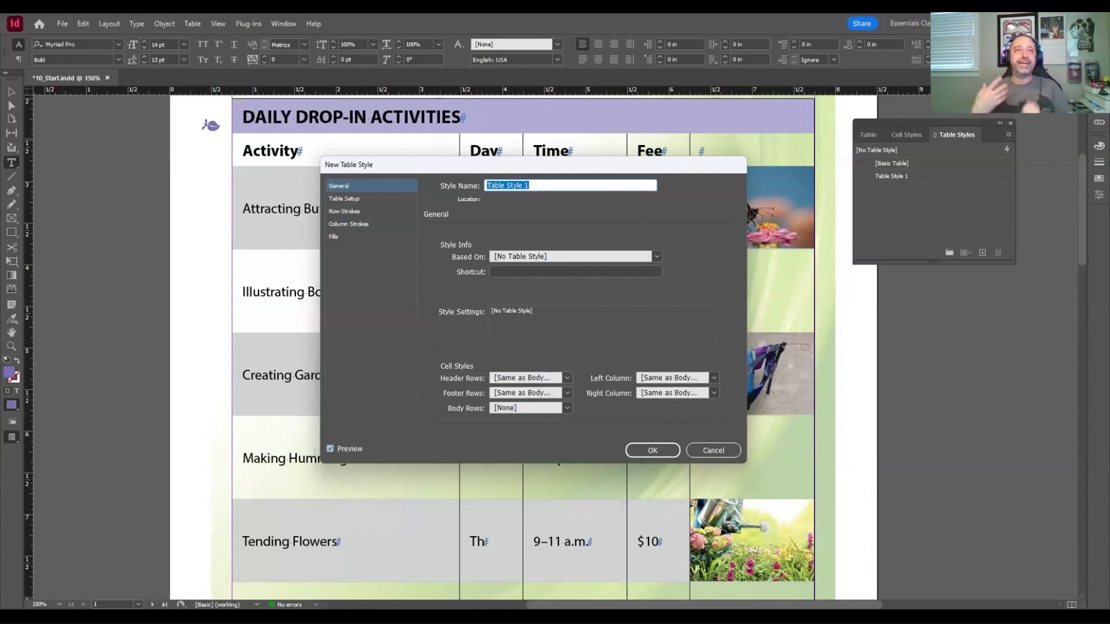
text(Act)
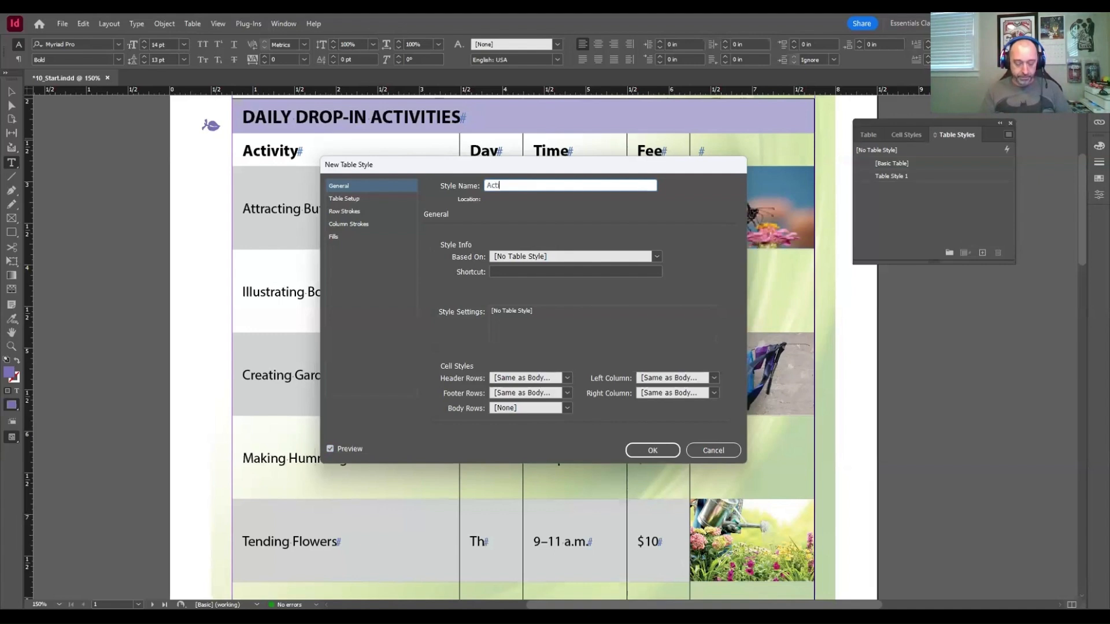
text(ivity Table)
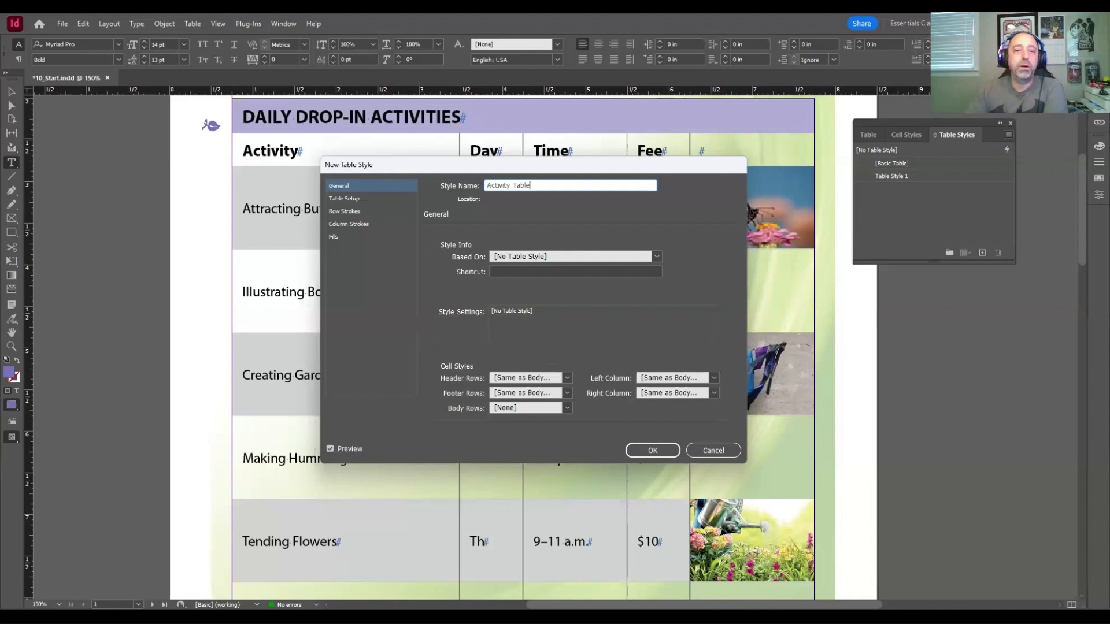
click(713, 450)
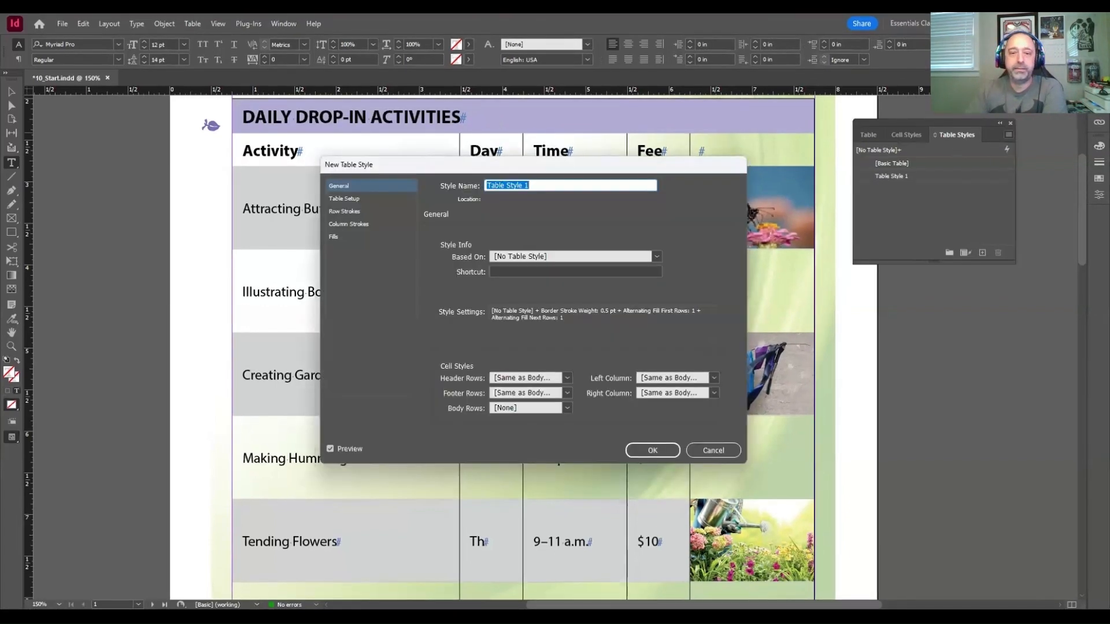
Create a table style named Activity Style from the formatting of the Daily Drop-In Activities table.
text(Act)
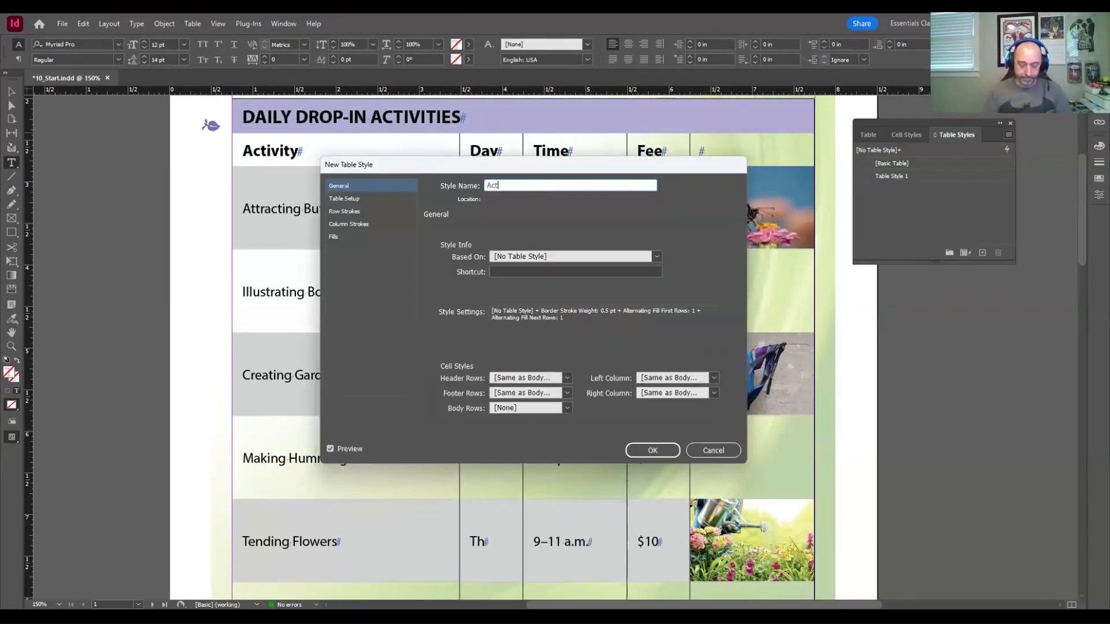
text(ivity Sty)
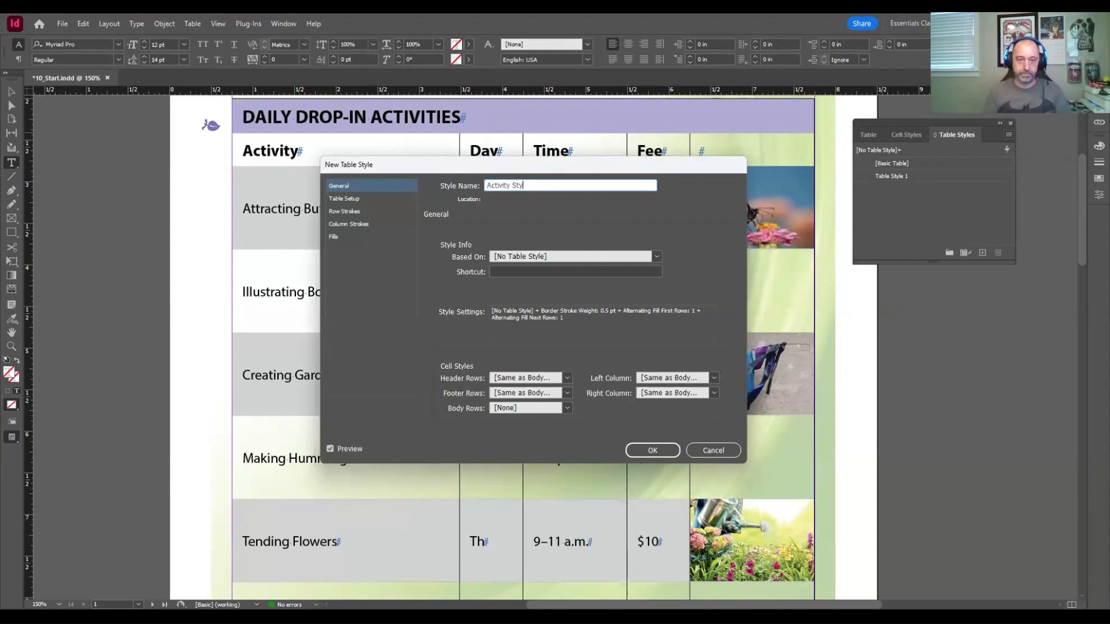
text(le)
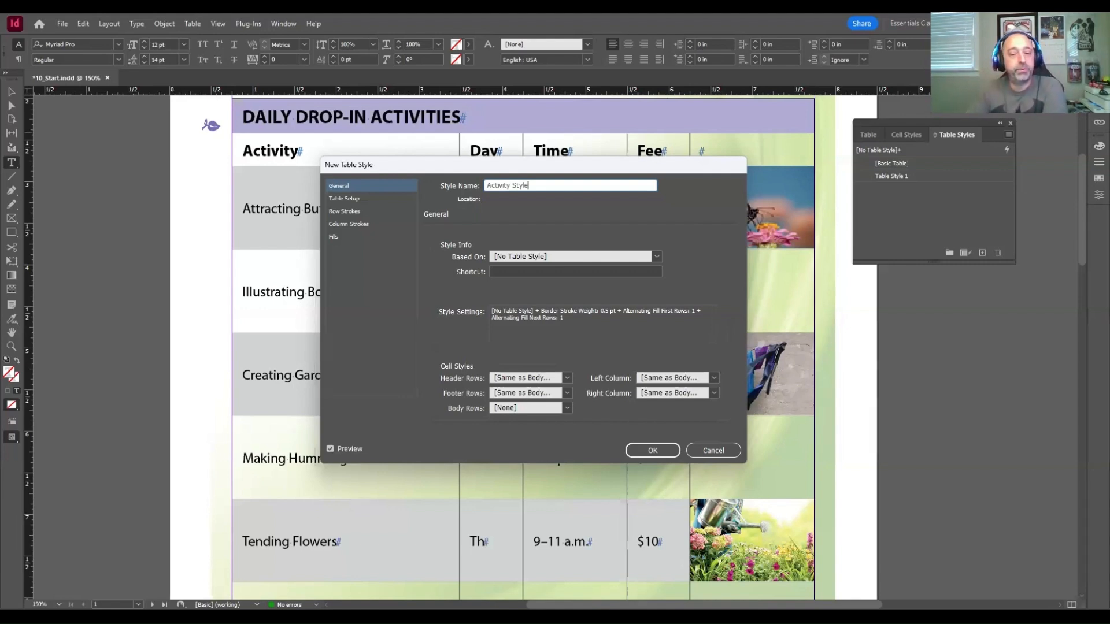
click(643, 449)
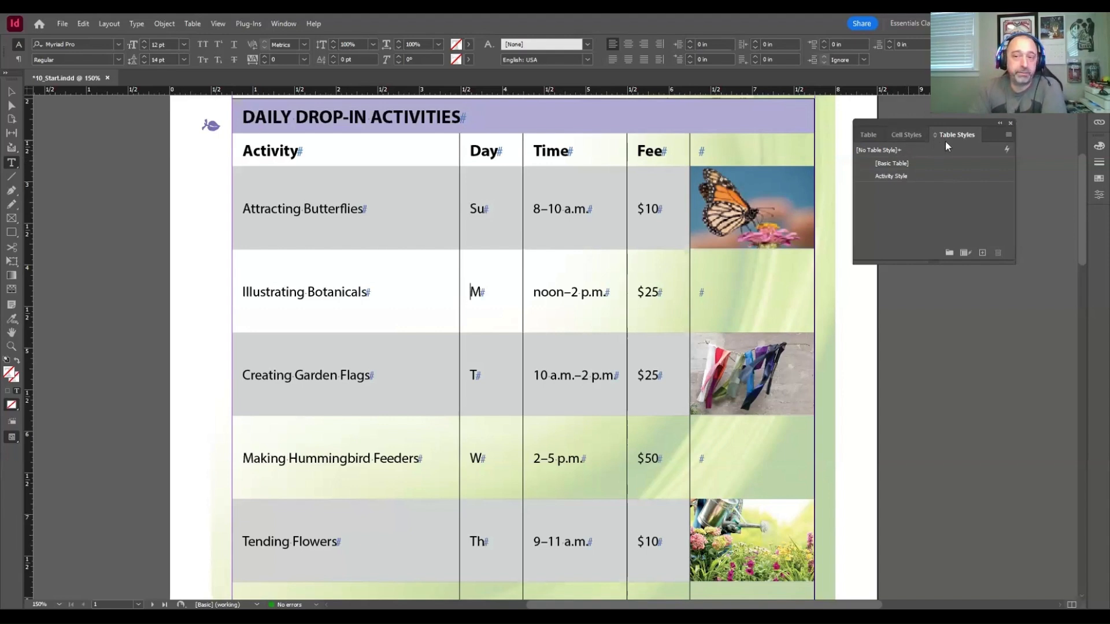
Create a cell style named Table Header from the Daily Drop-In Activities title row, using the Table Head paragraph style.
click(906, 135)
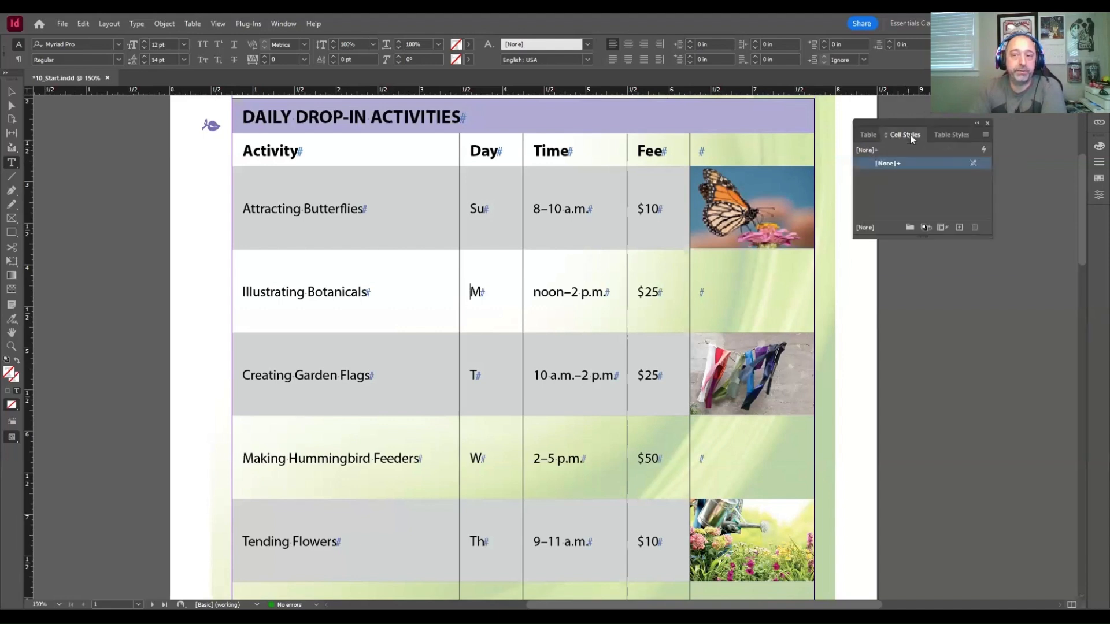
drag(923, 236, 926, 260)
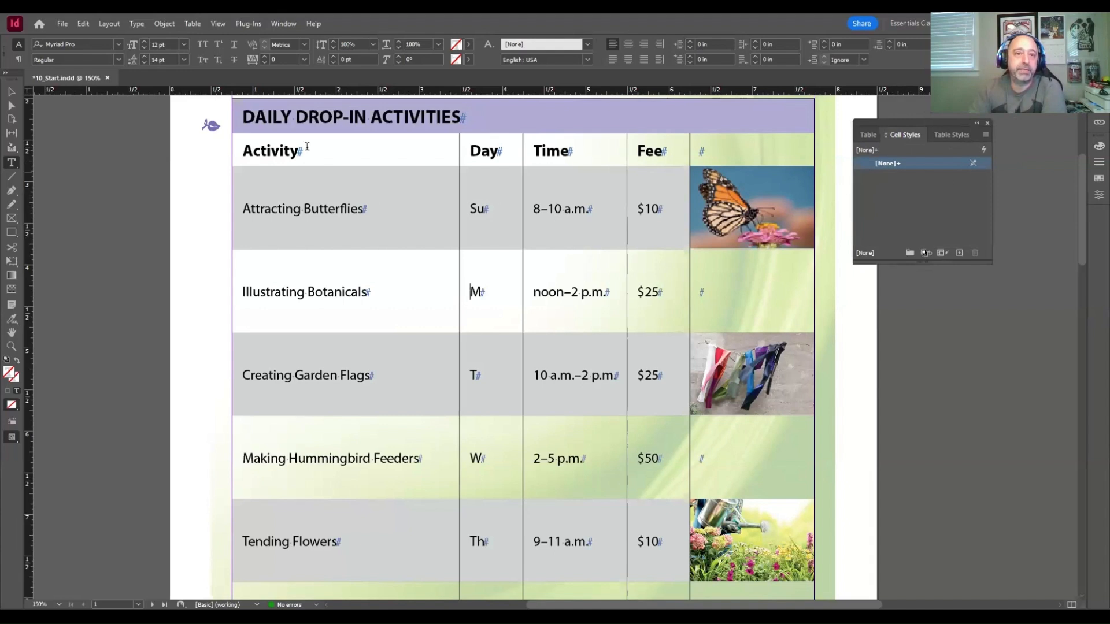
click(231, 109)
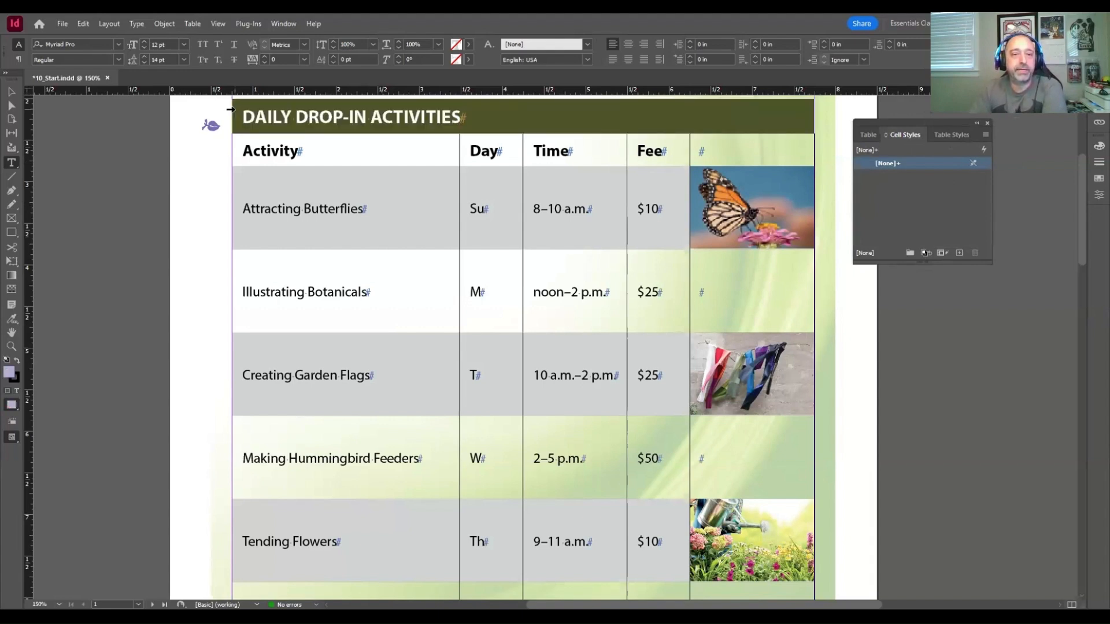
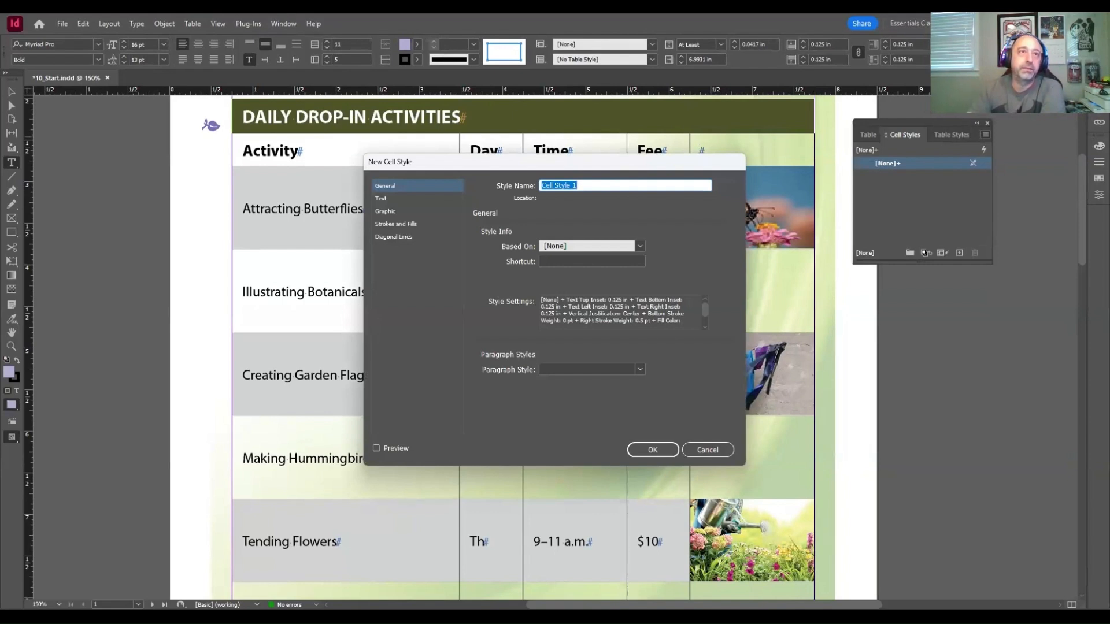
text(Tab)
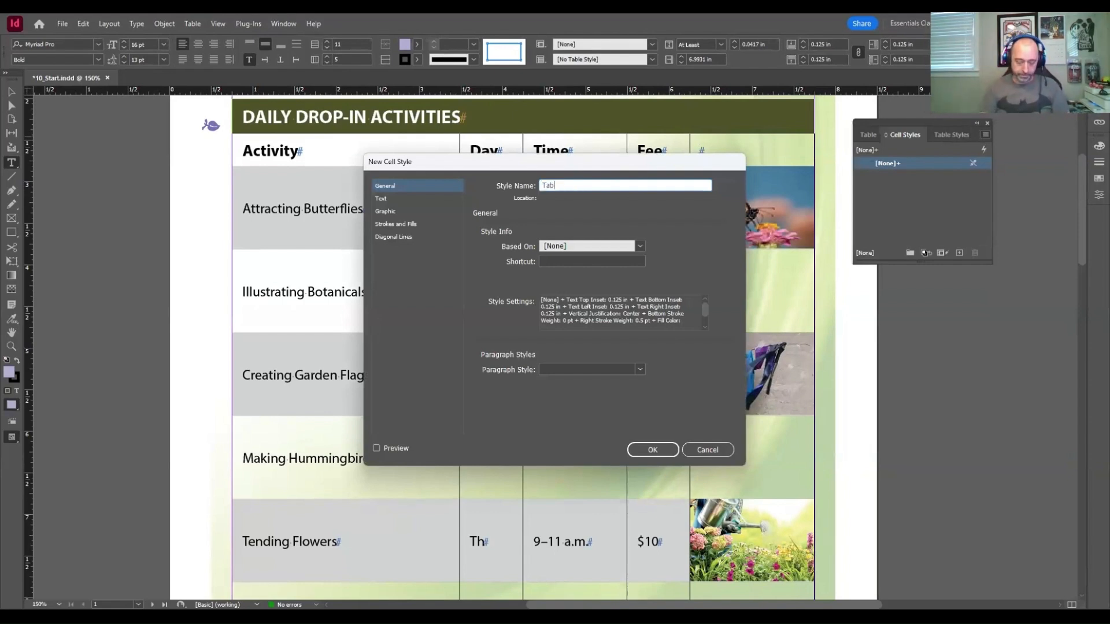
text(le Header)
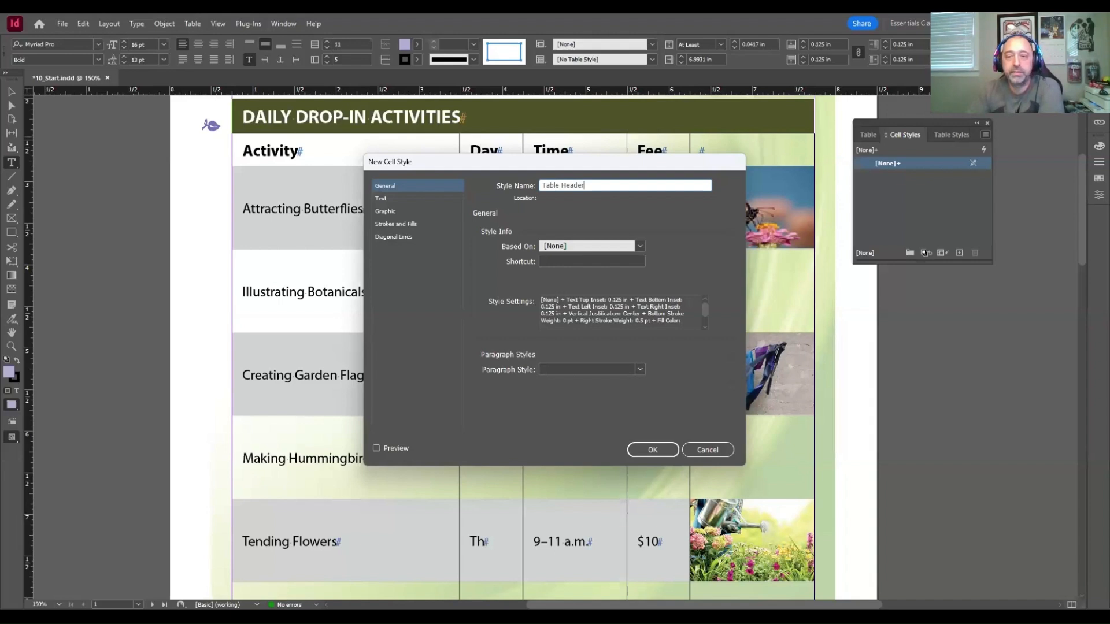
scroll(622, 312, down, 1)
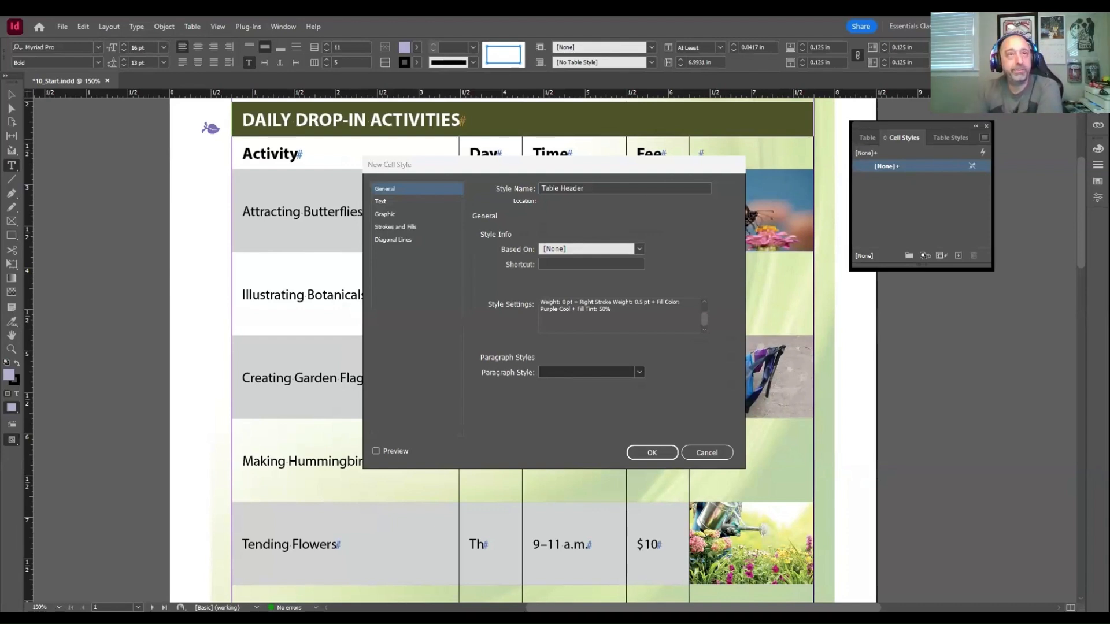
click(613, 421)
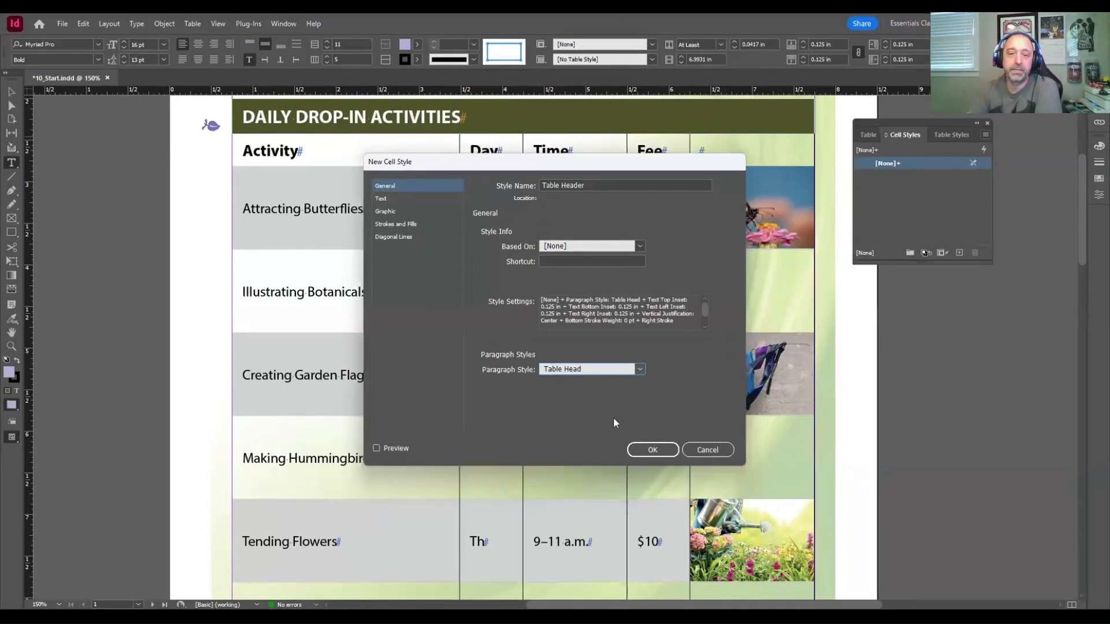
click(405, 450)
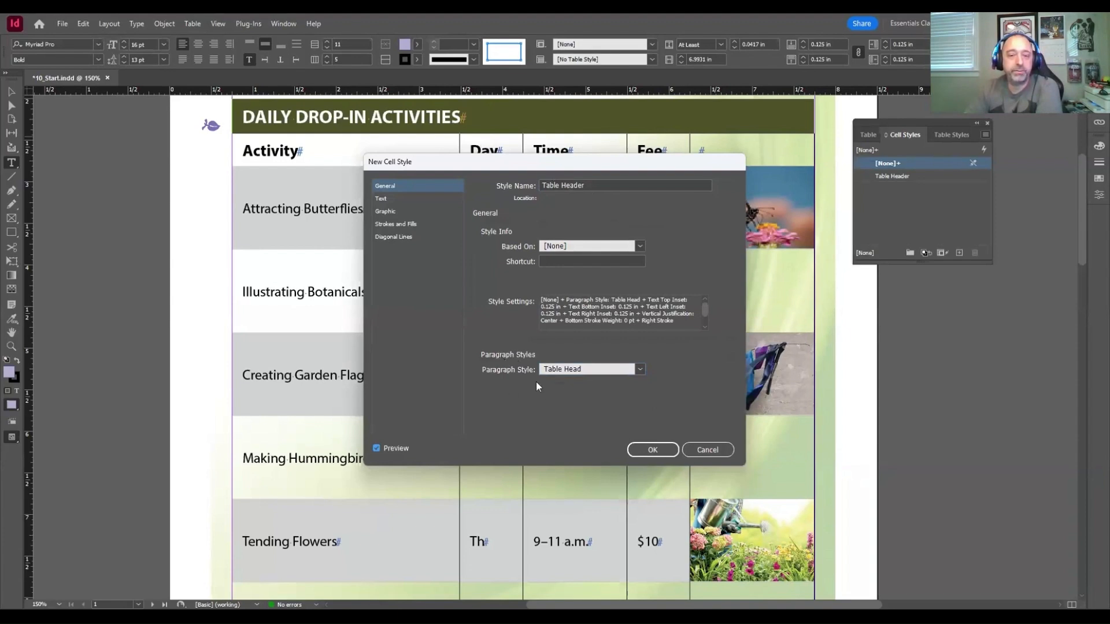
click(652, 450)
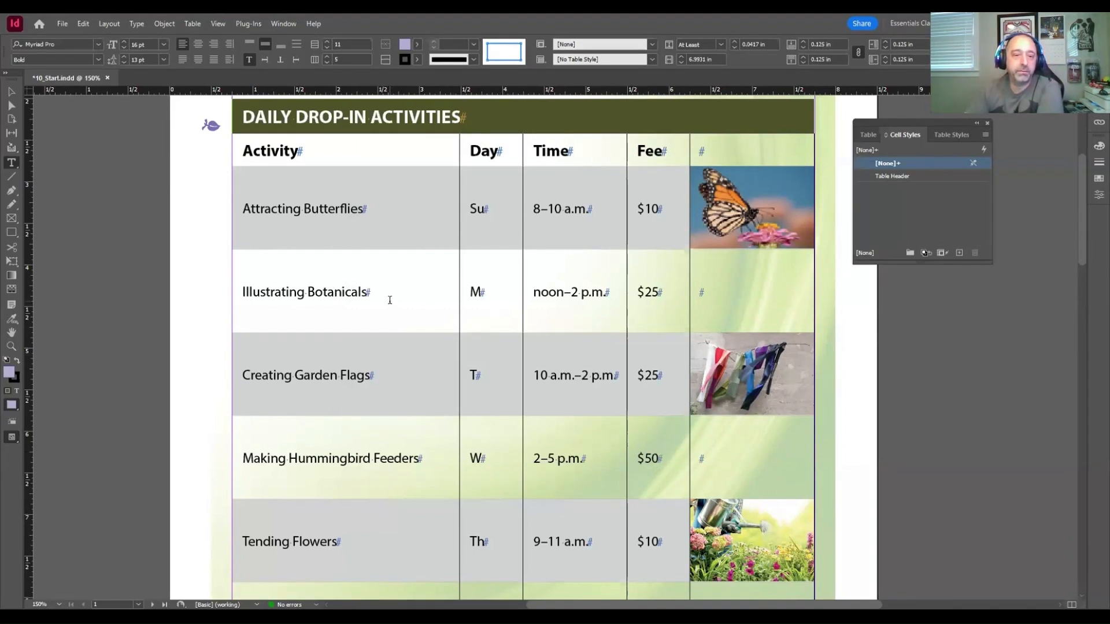
With the text cursor in the Making and Flying Kites cell, apply the Activity Style table style and review the table.
scroll(354, 471, down, 2)
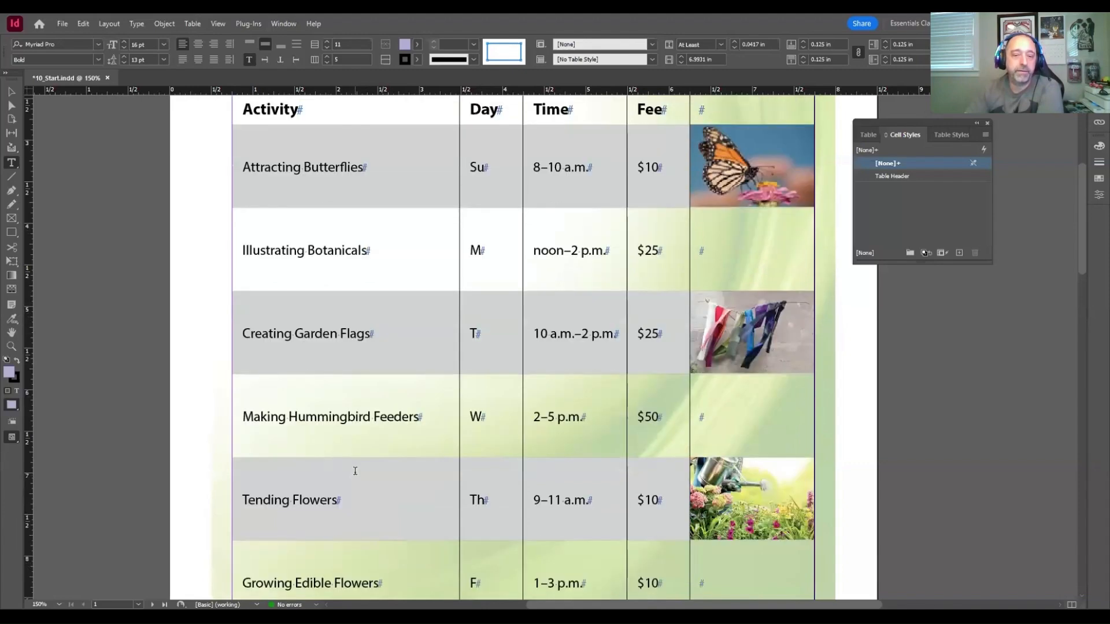
scroll(352, 466, down, 2)
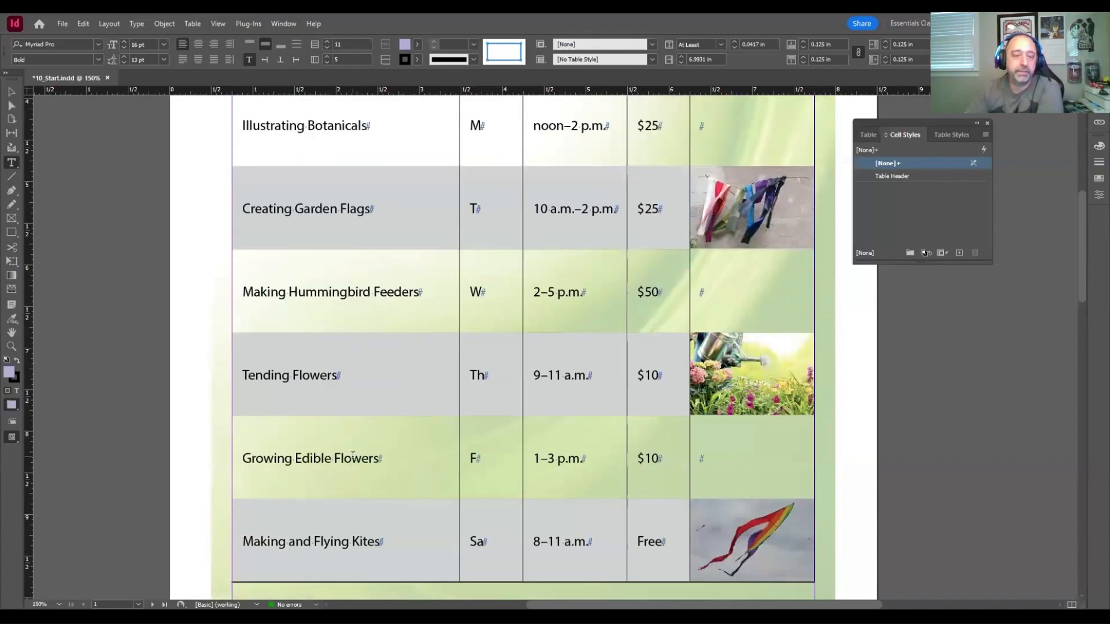
click(347, 544)
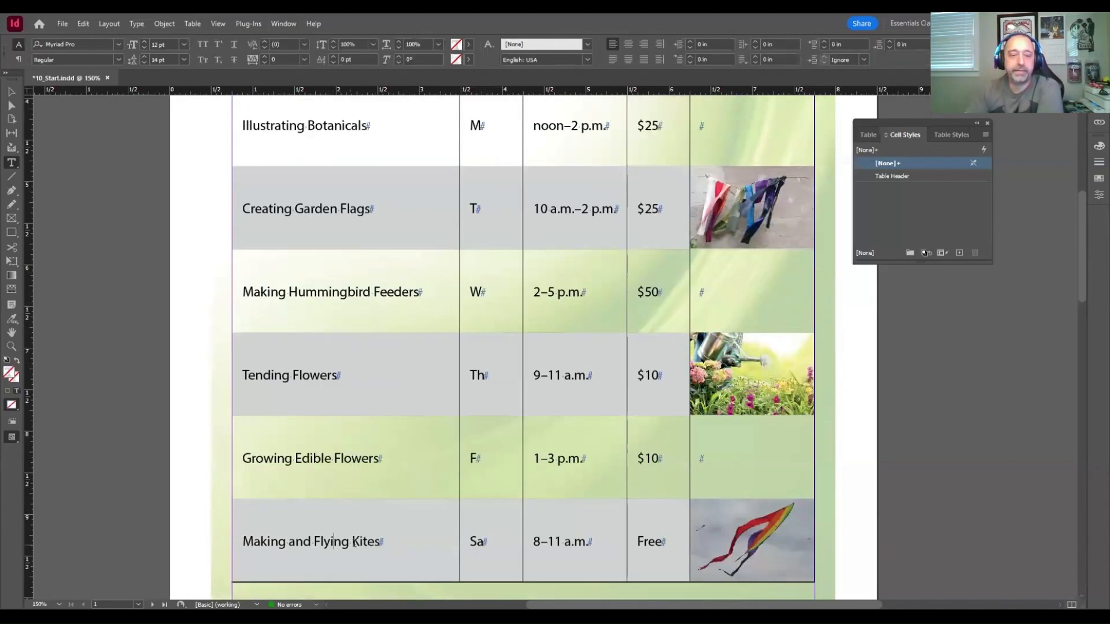
scroll(547, 471, up, 2)
scroll(546, 471, up, 2)
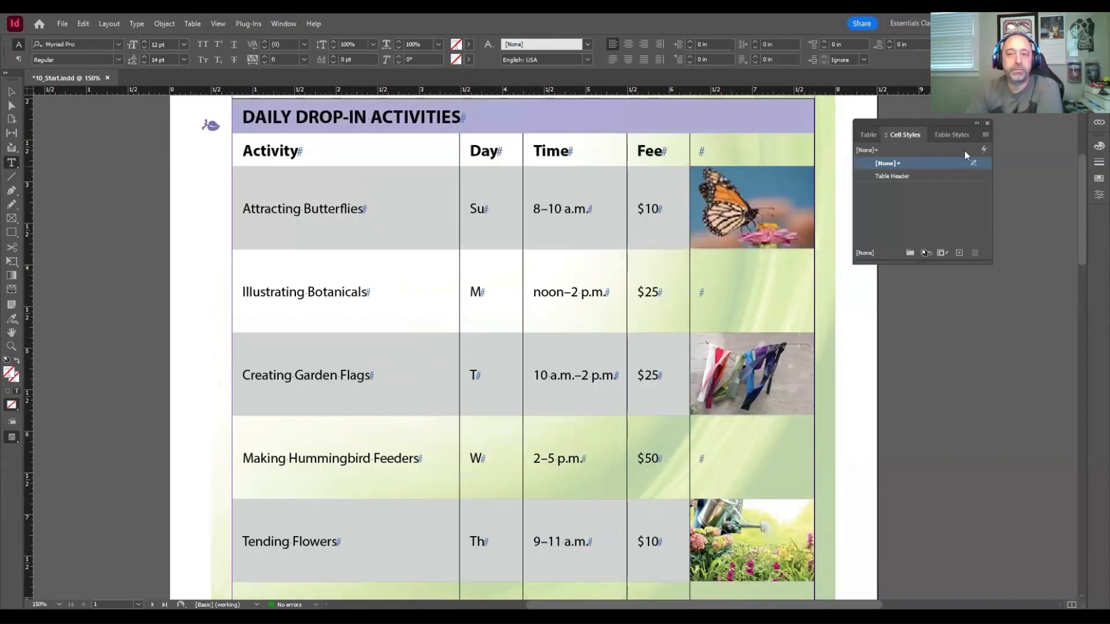
click(951, 136)
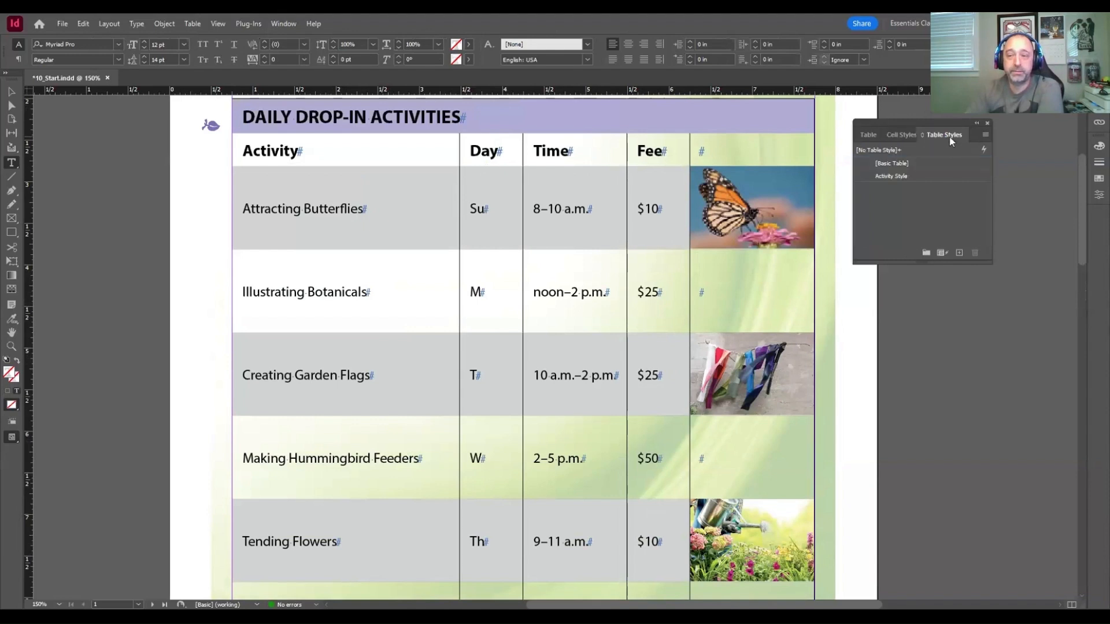
click(911, 177)
scroll(596, 284, up, 5)
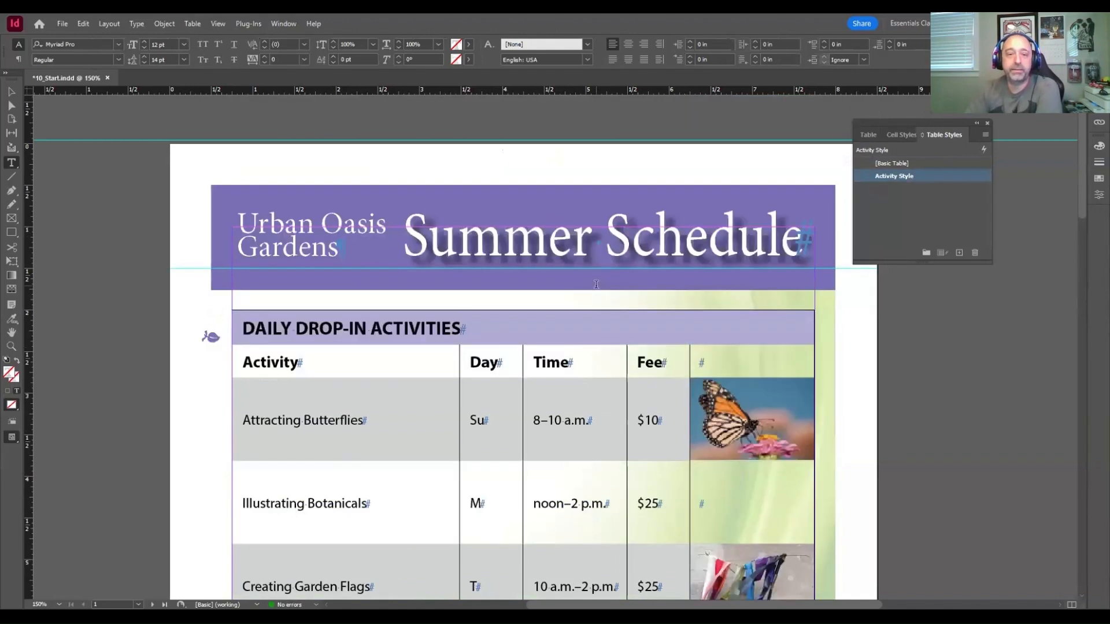
scroll(596, 284, down, 5)
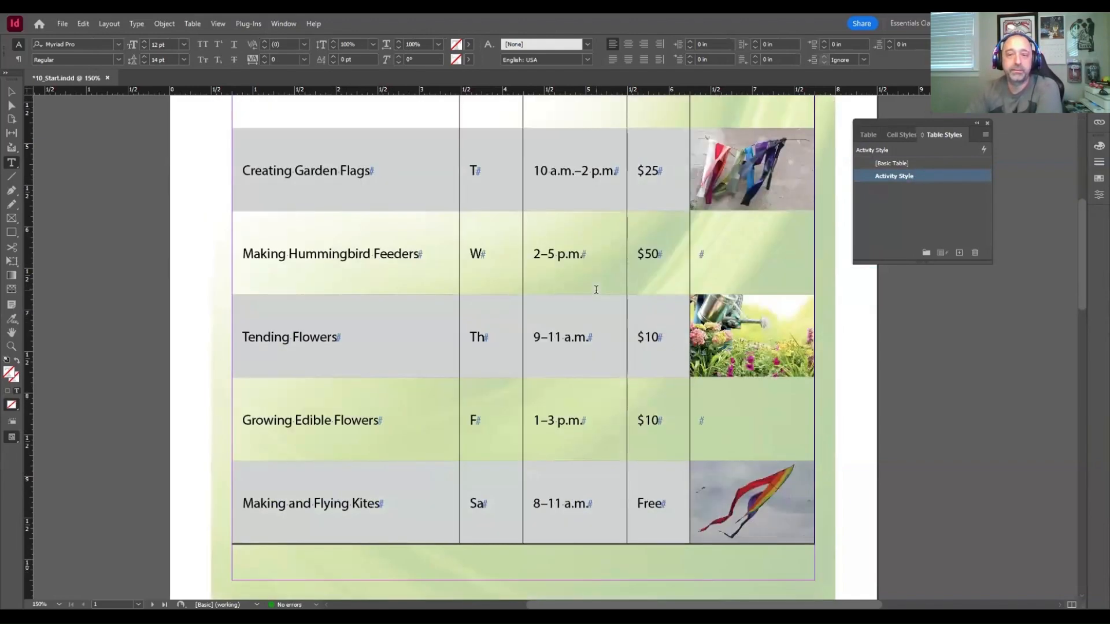
scroll(596, 289, up, 1)
scroll(596, 289, up, 5)
scroll(596, 260, down, 1)
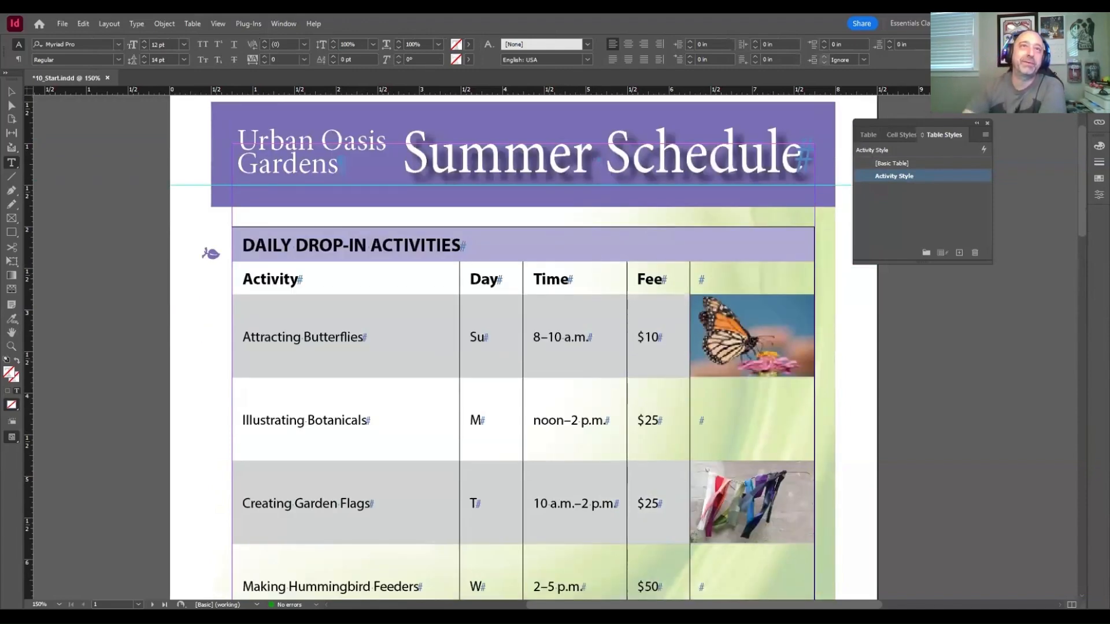
Try the Basic Table style on the table, reapply Activity Style and rename that style to Activity Table.
click(928, 165)
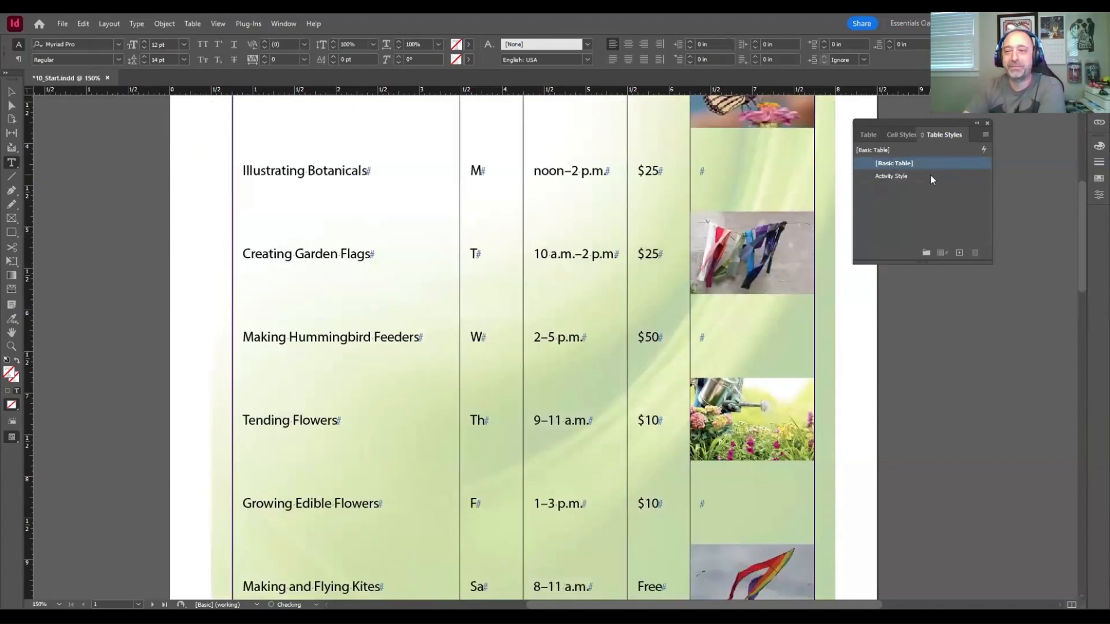
double_click(931, 175)
double_click(519, 185)
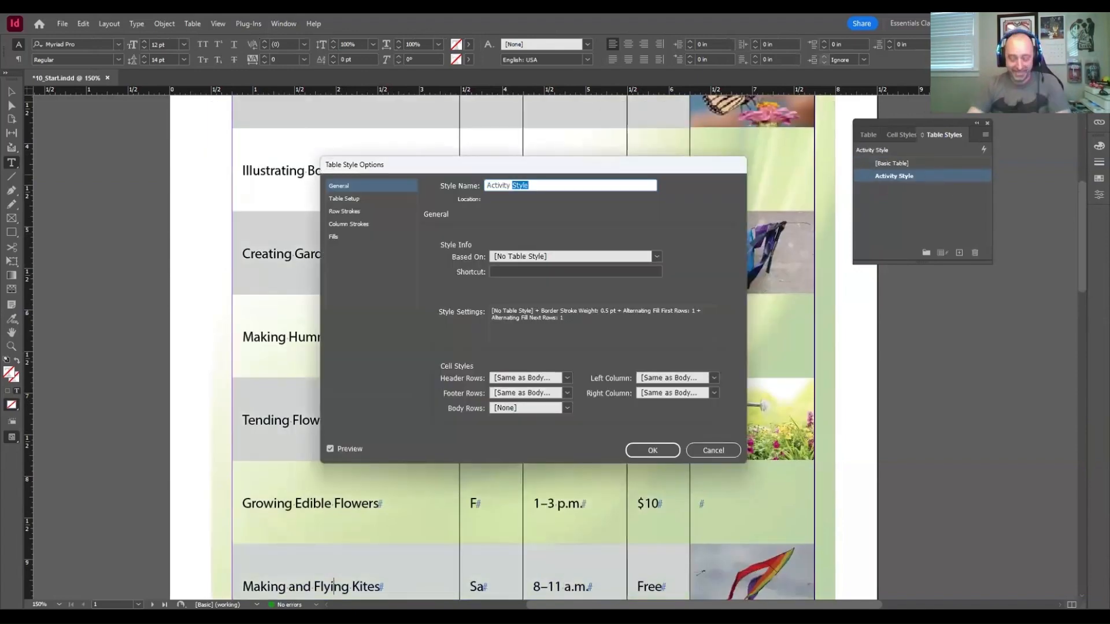
text(Tablke)
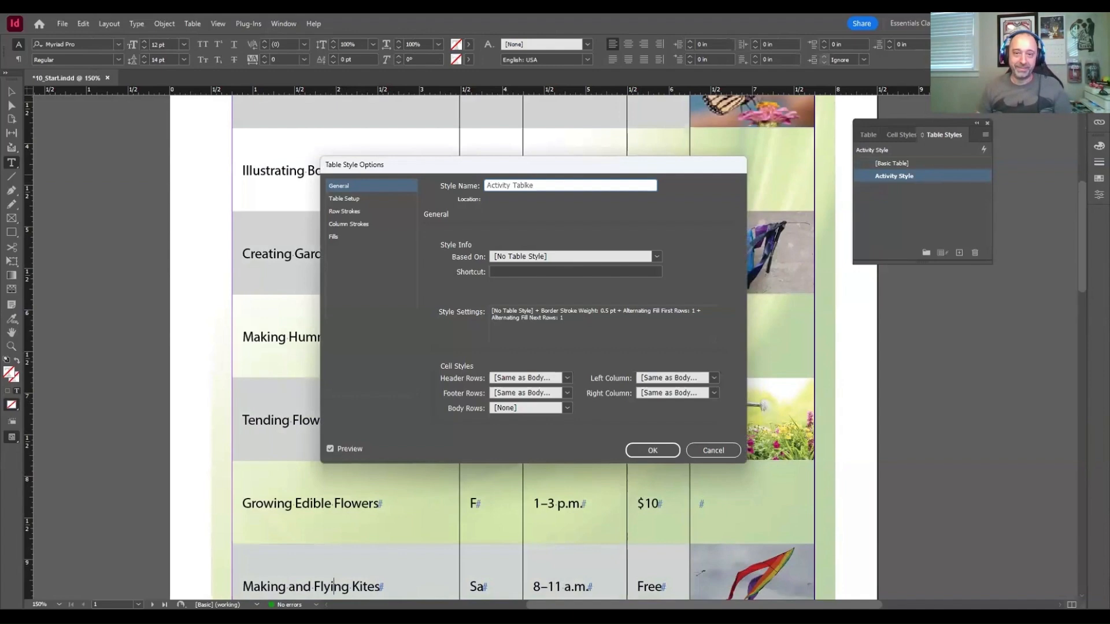
key(BackSpace)
key(BackSpace)
key(BackSpace)
text(le)
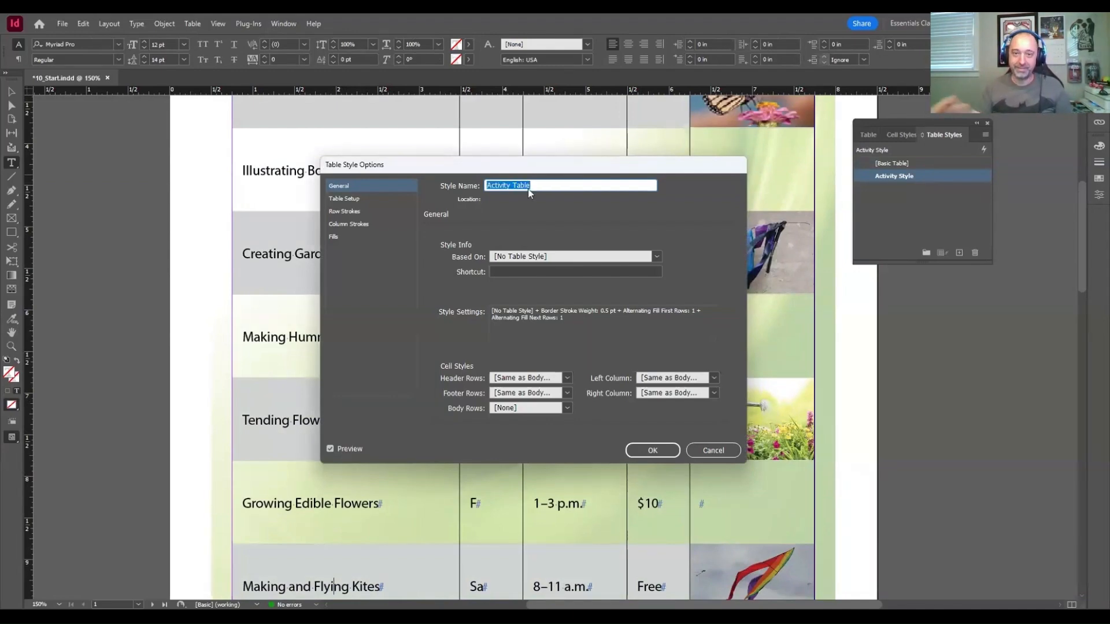
key(Return)
Apply the Table Header cell style to the Daily Drop-In Activities title row.
scroll(470, 336, up, 4)
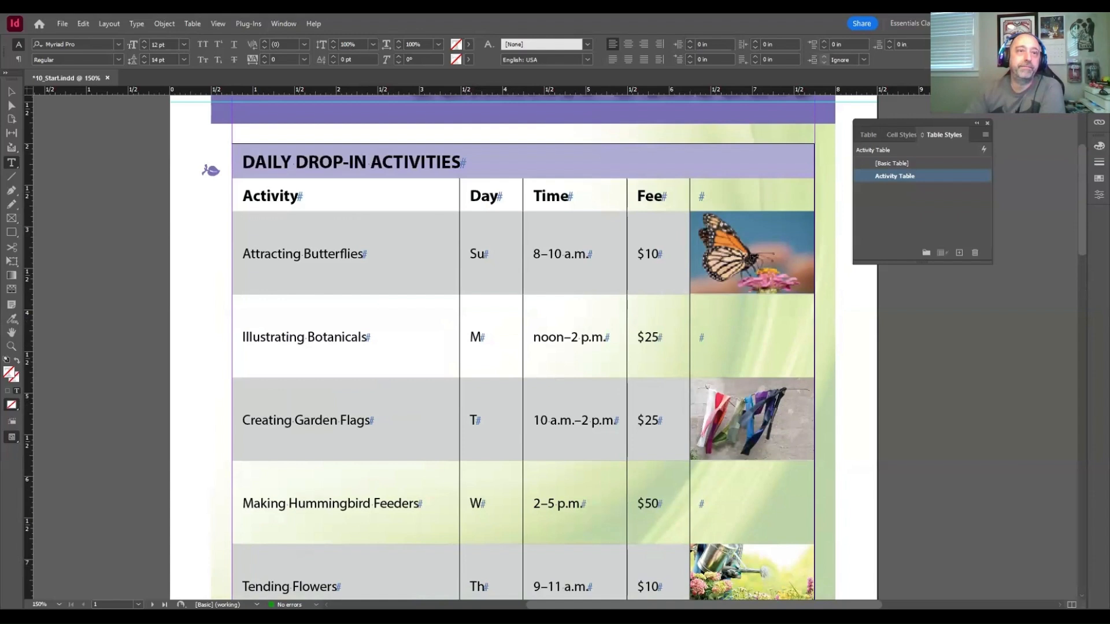
click(228, 163)
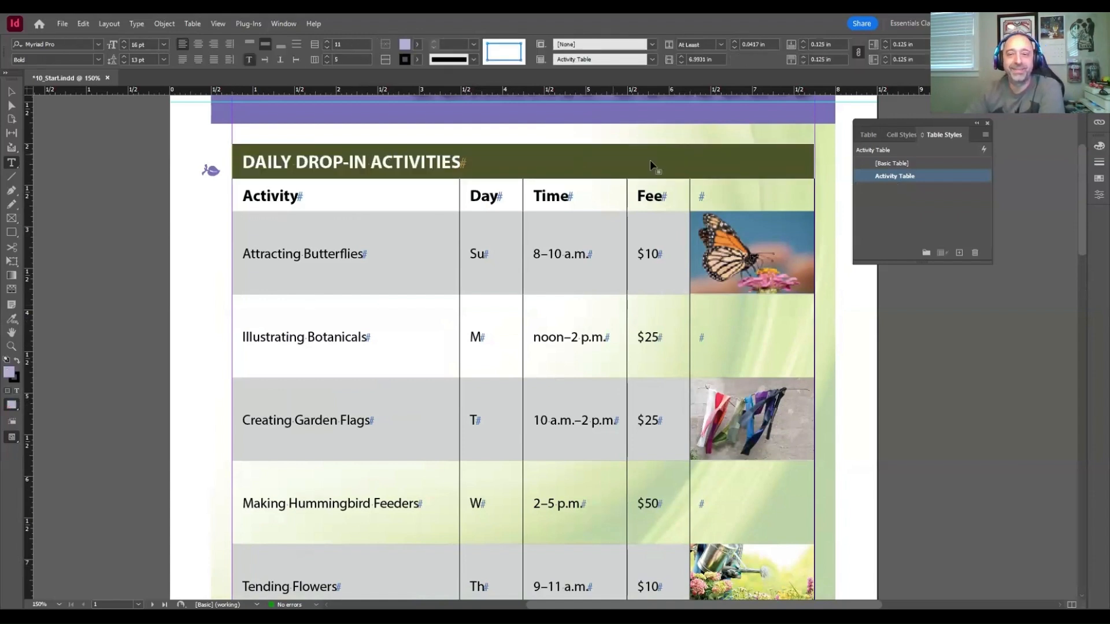
click(905, 134)
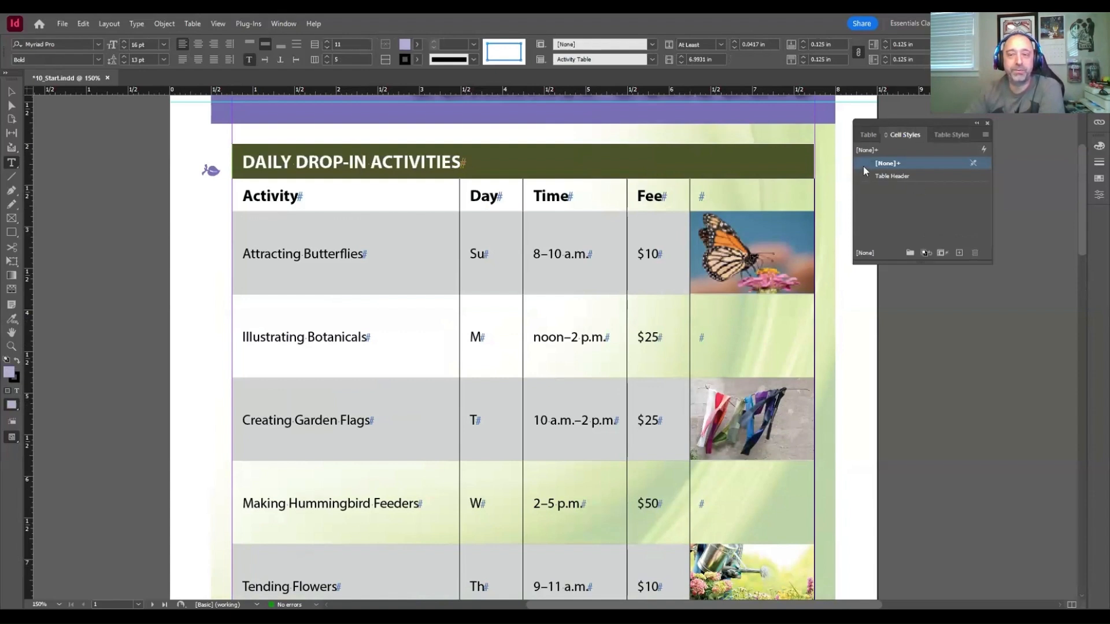
click(893, 175)
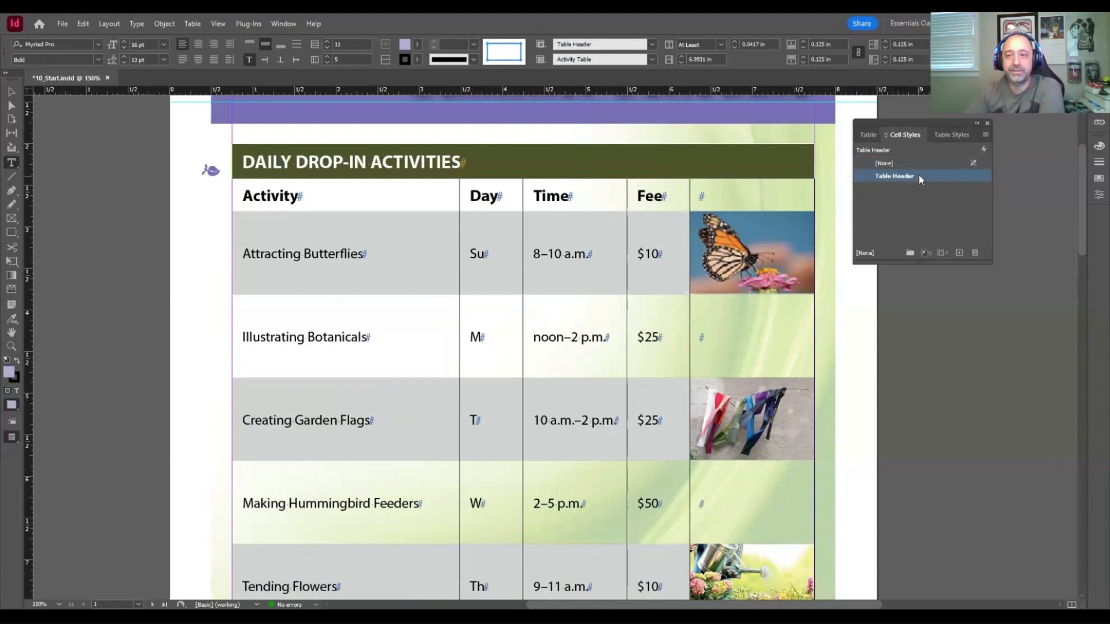
click(903, 199)
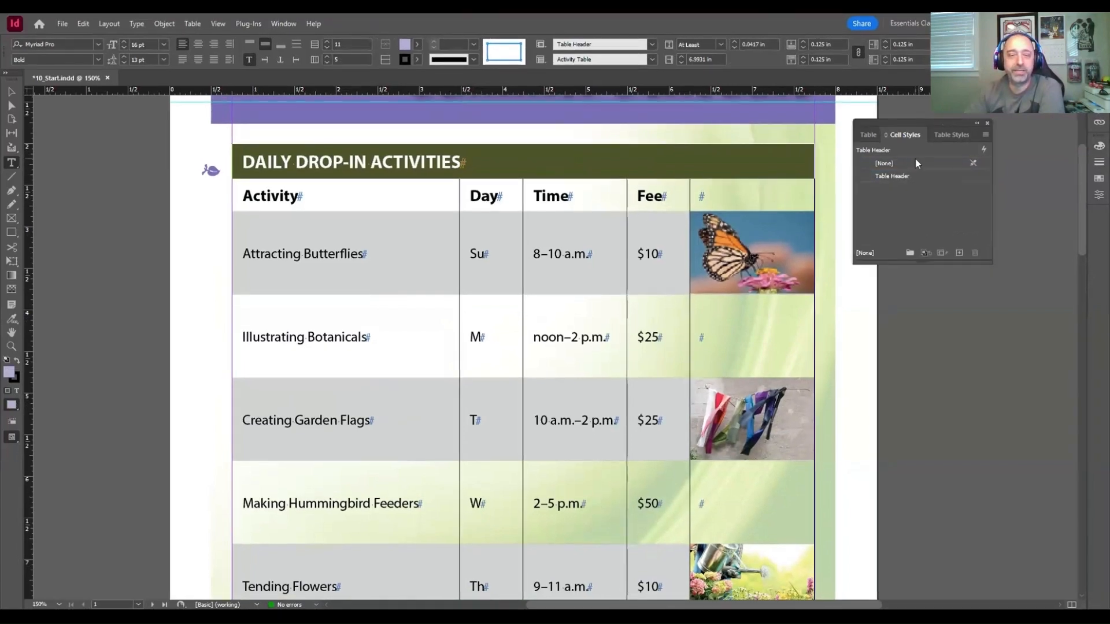